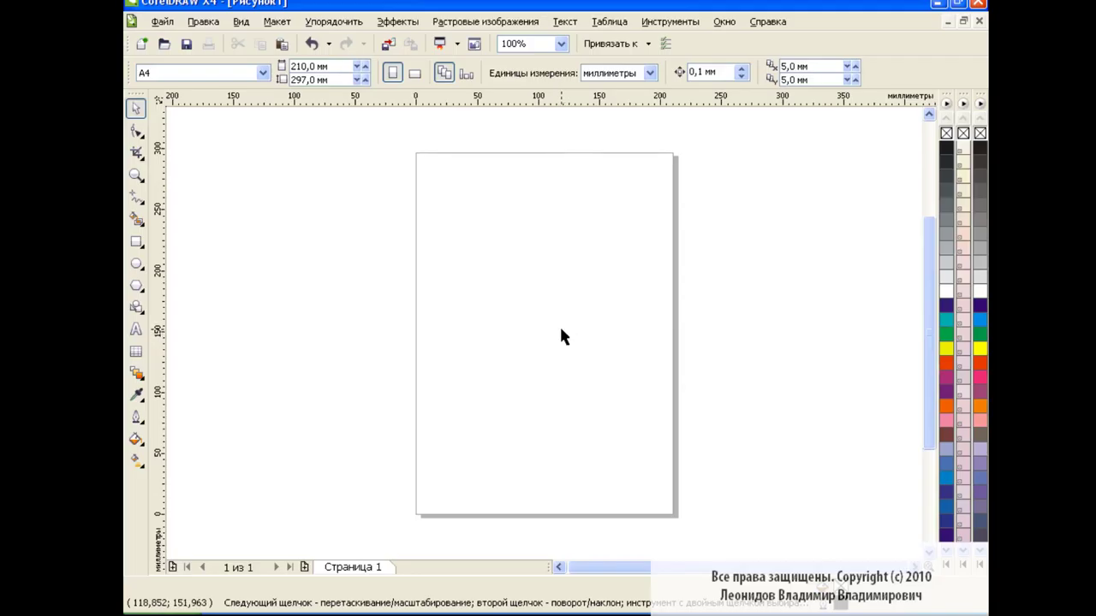
Pick the Ellipse tool to start drawing circles on the blank A4 page.
click(137, 266)
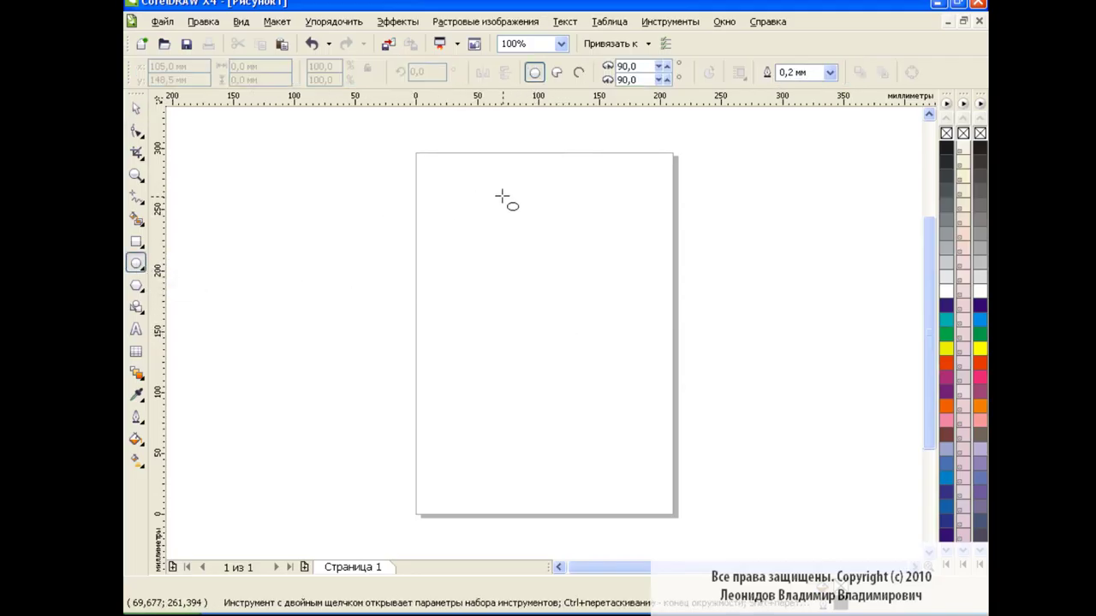
Draw a 117 mm circle near the page top and give it a Radial fountain fill.
drag(482, 179, 623, 313)
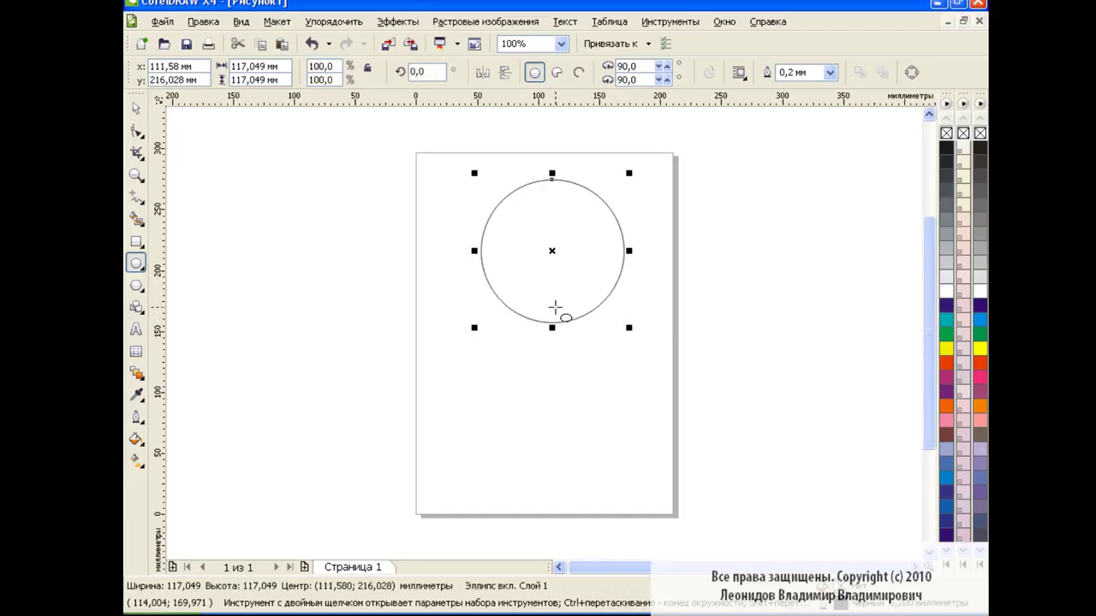
click(137, 439)
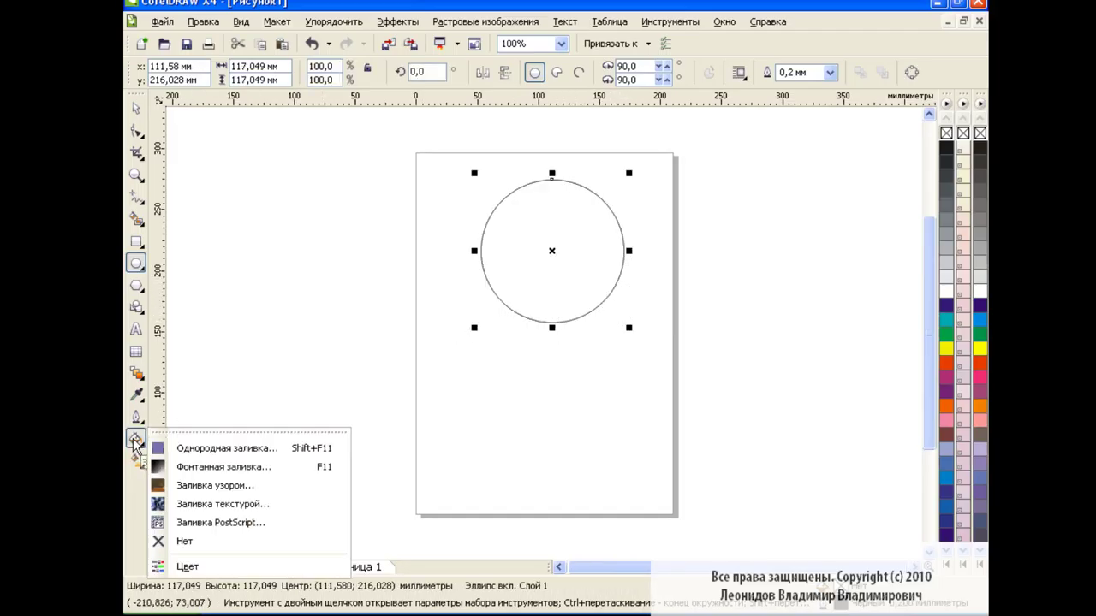
click(231, 468)
click(498, 176)
click(480, 198)
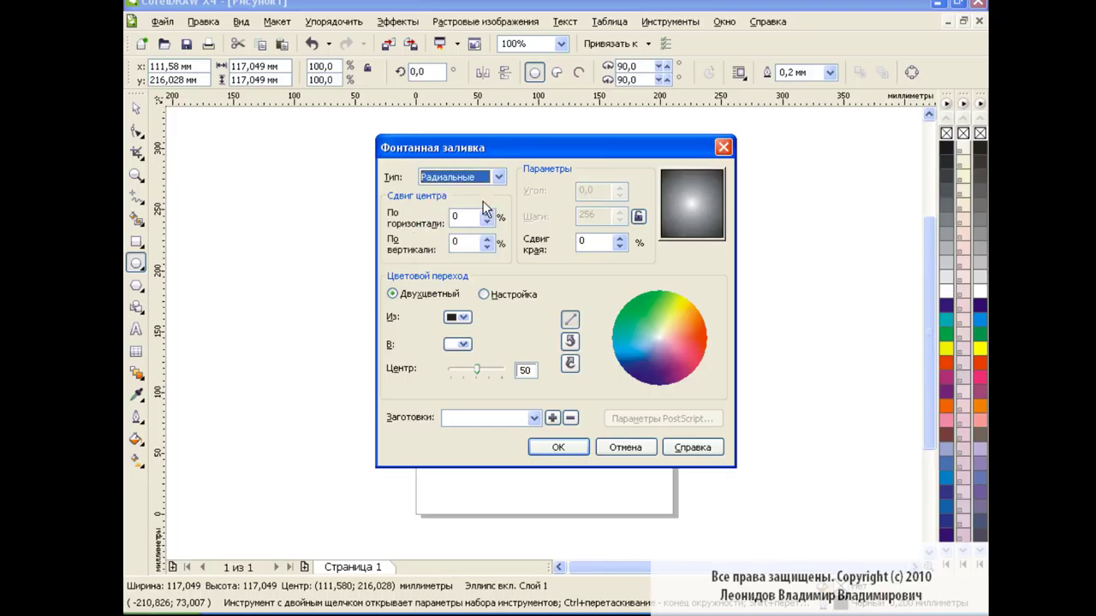
Offset the radial centre up-left (−24%, 18%) and set a Custom blend with a light grey start.
drag(686, 206, 676, 192)
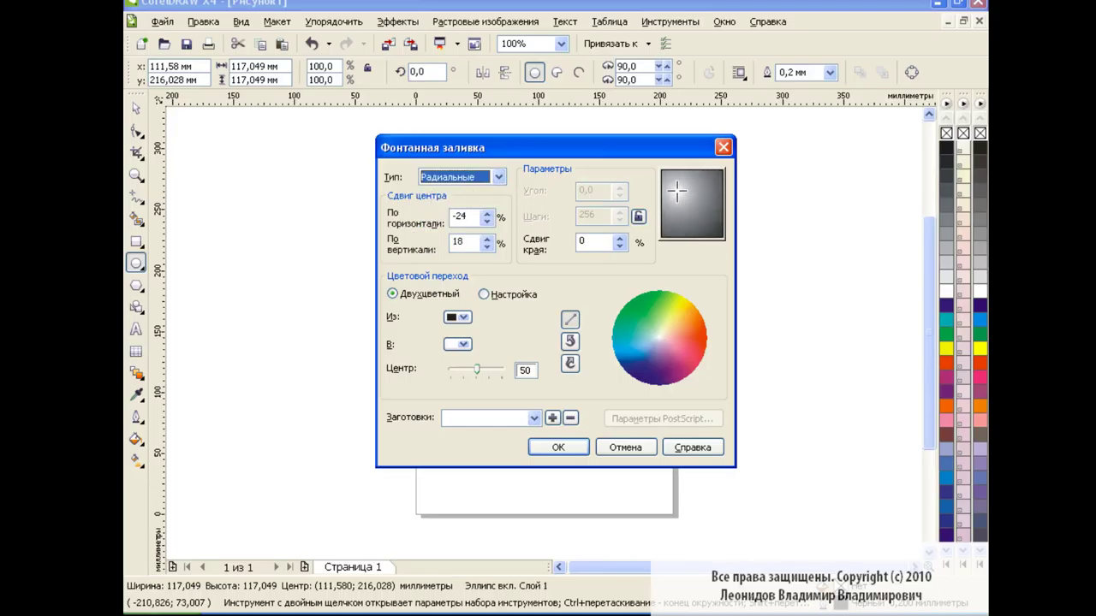
click(533, 292)
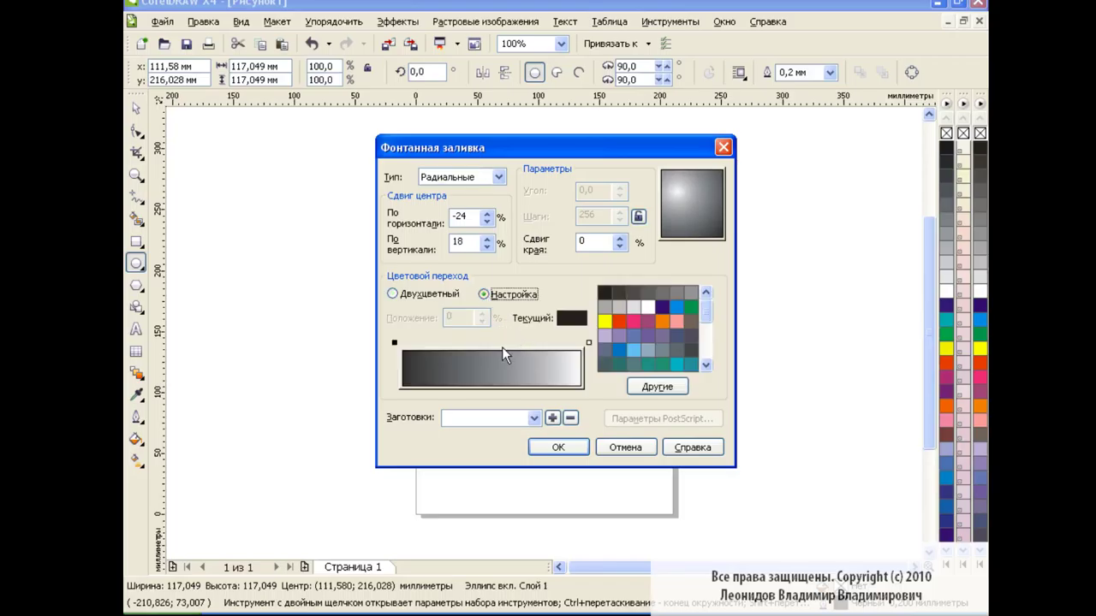
click(394, 344)
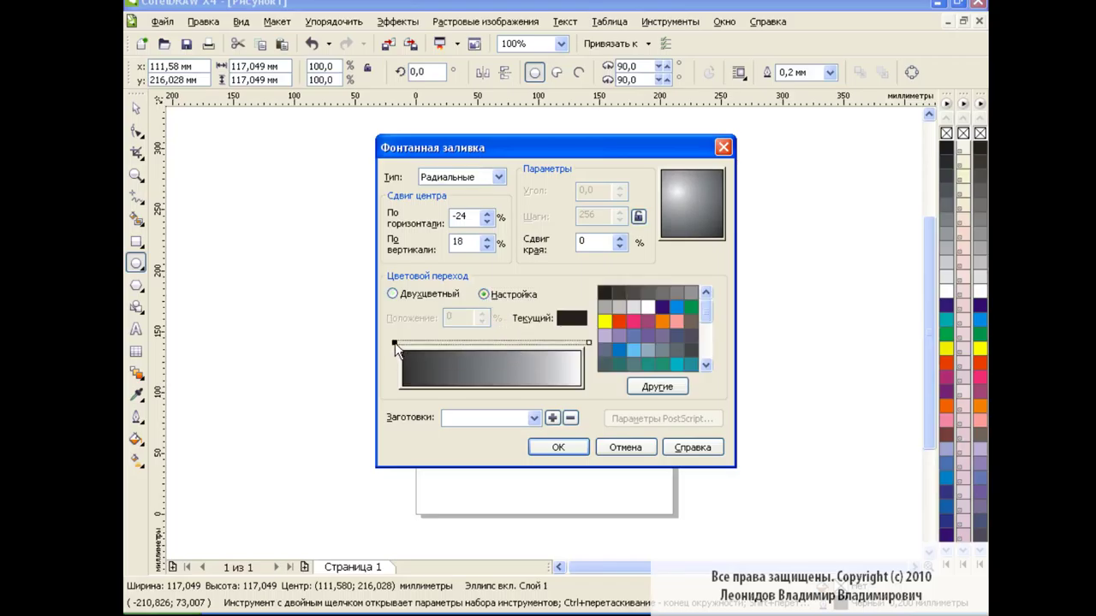
click(664, 292)
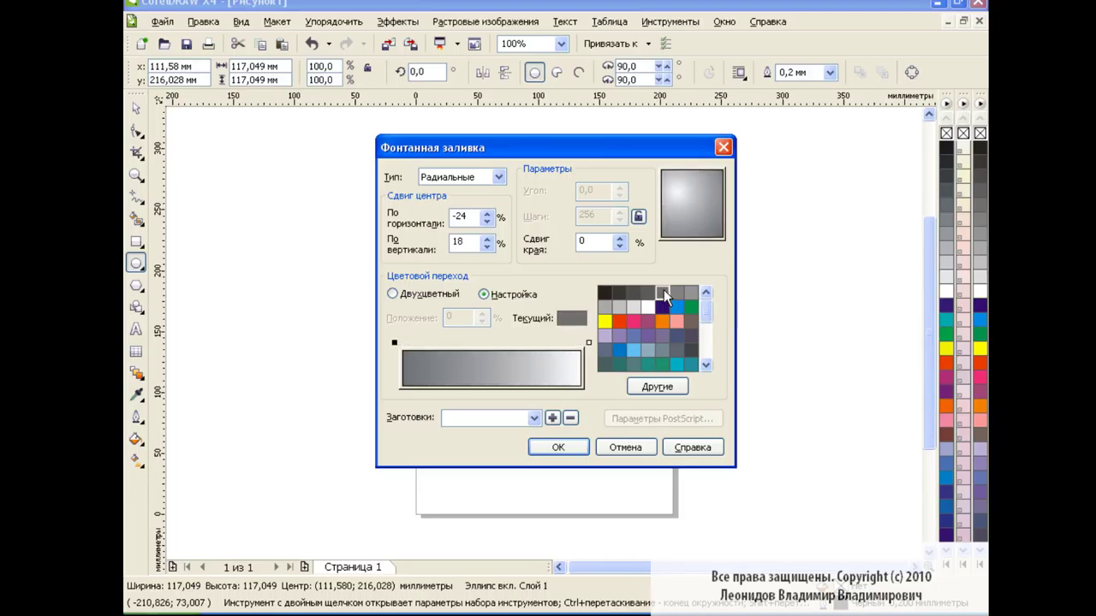
click(690, 291)
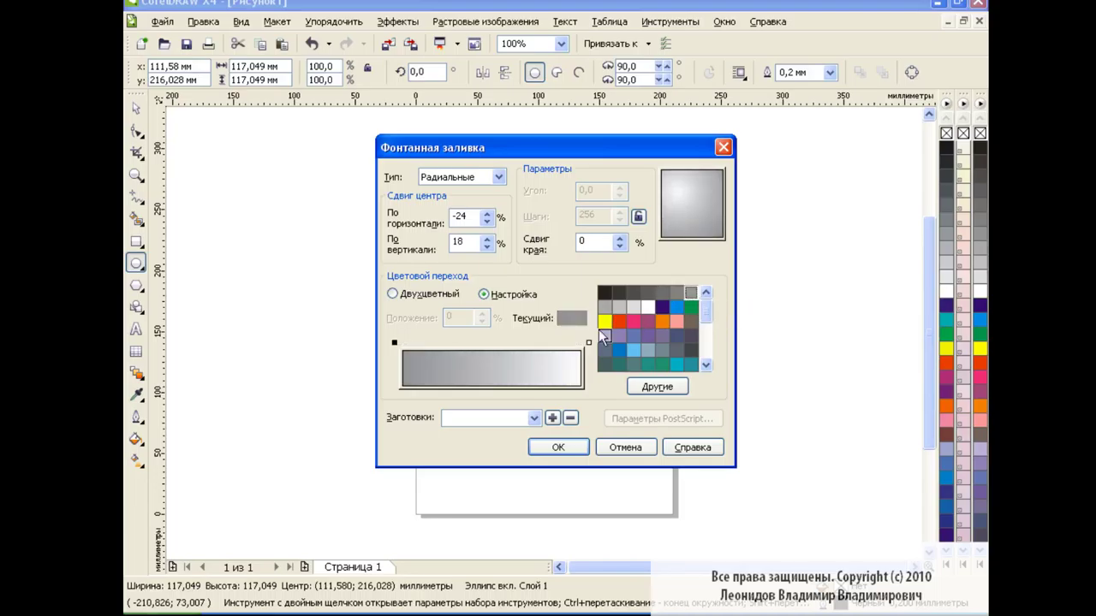
Add grey stops at 14% (30% black), 33% (20% grey) and 55% (very light grey).
double_click(427, 350)
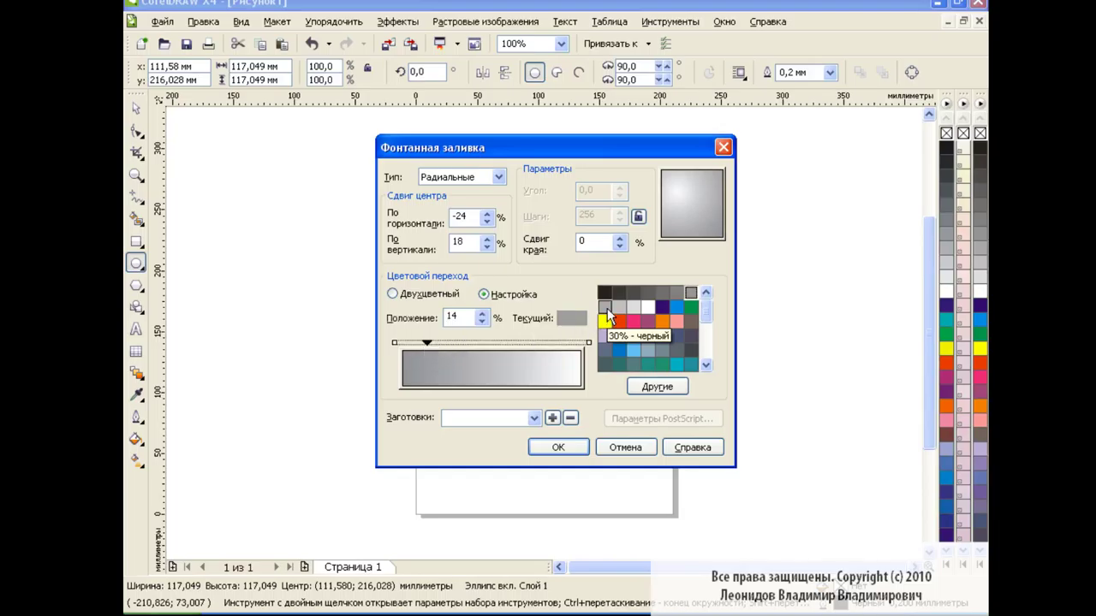
click(606, 308)
double_click(460, 350)
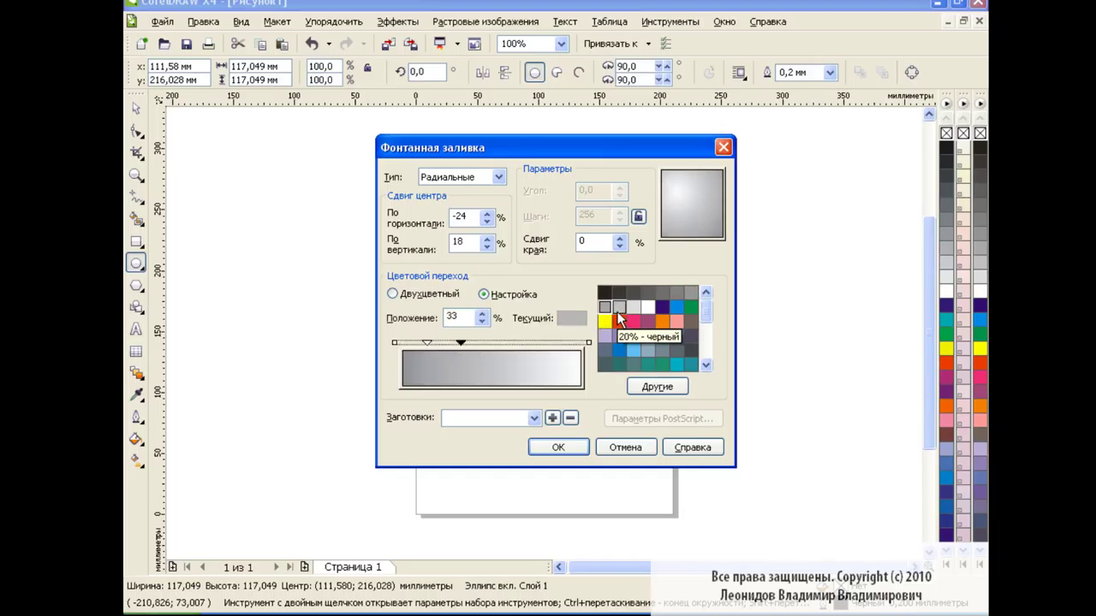
click(618, 310)
double_click(500, 350)
click(635, 306)
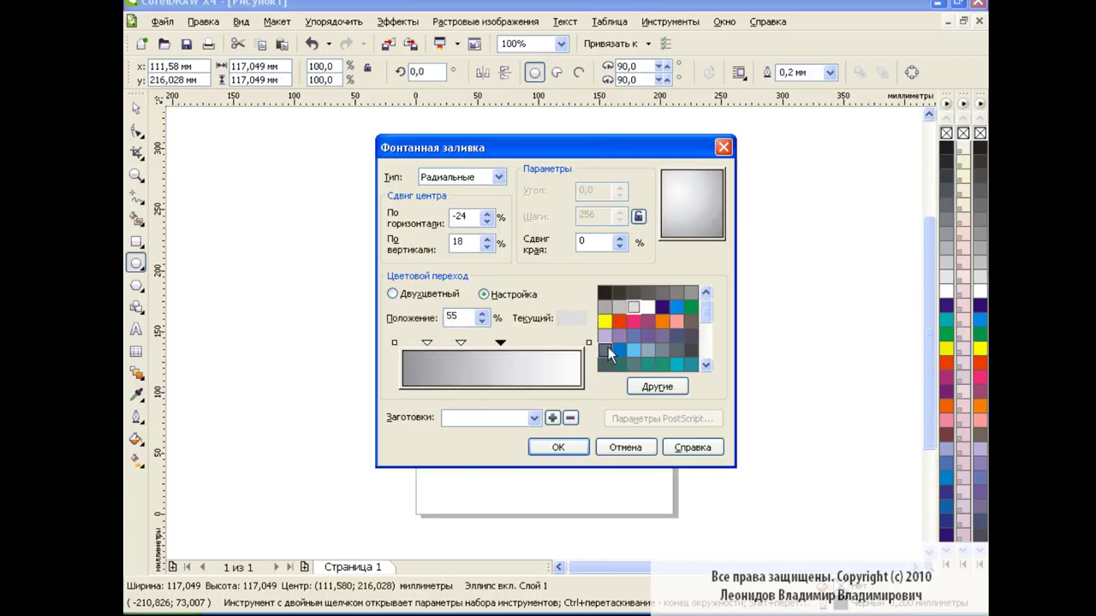
Reposition the middle colour stops along the gradient and apply the fill to the circle.
mouse_move(426, 342)
mouse_down()
mouse_move(416, 342)
mouse_move(522, 340)
mouse_up()
mouse_move(434, 342)
mouse_down()
mouse_move(423, 342)
mouse_move(448, 343)
mouse_up()
click(422, 342)
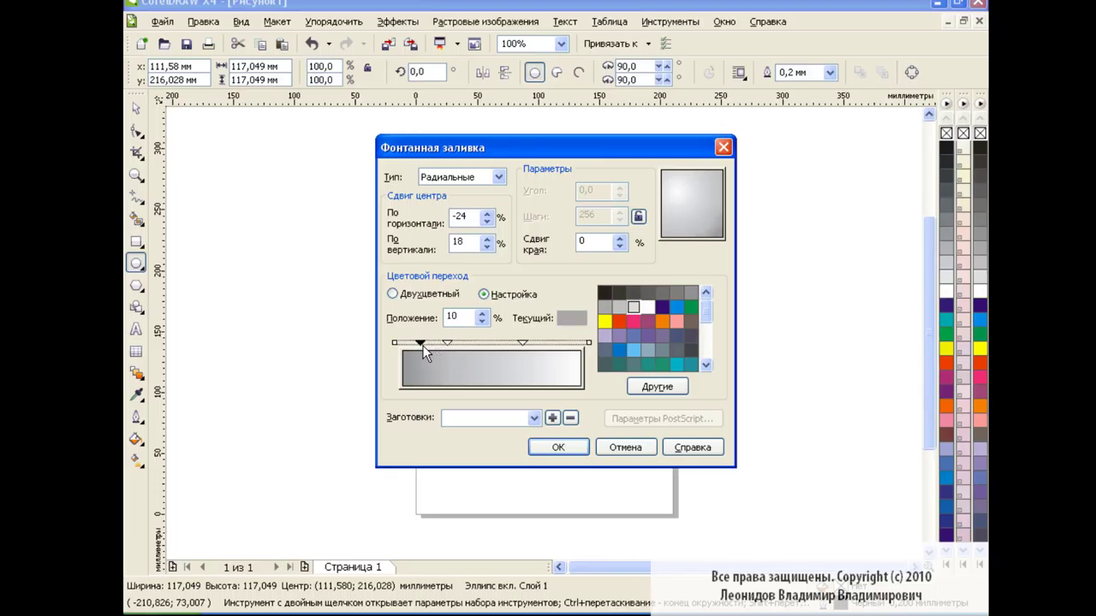
drag(522, 342, 518, 342)
click(557, 447)
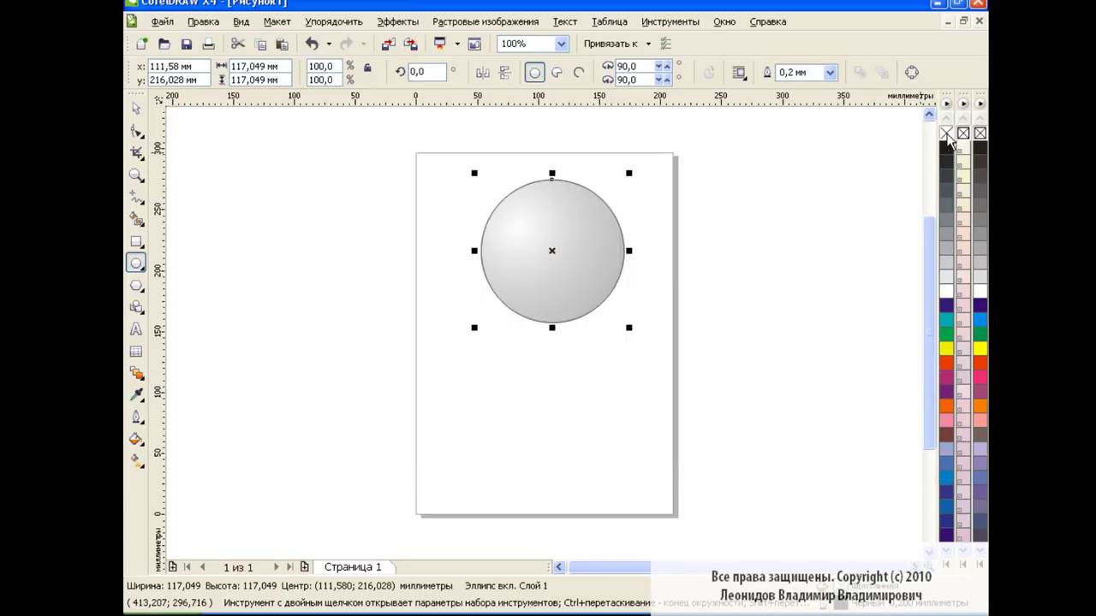
Remove the circle's outline and shrink it into a 79.6 mm head.
right_click(945, 134)
click(135, 108)
click(385, 310)
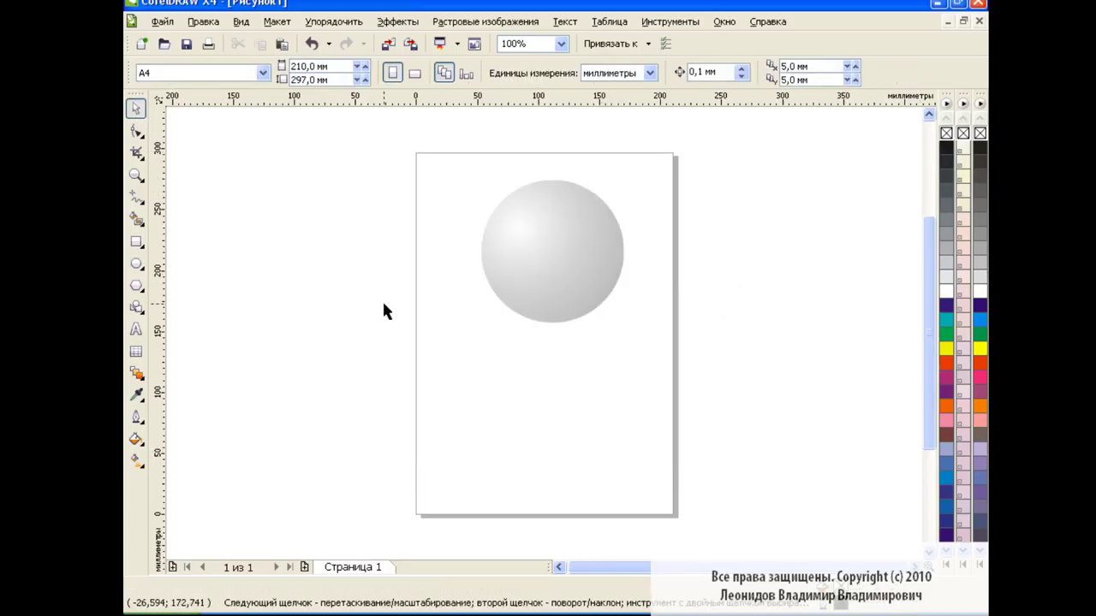
click(563, 306)
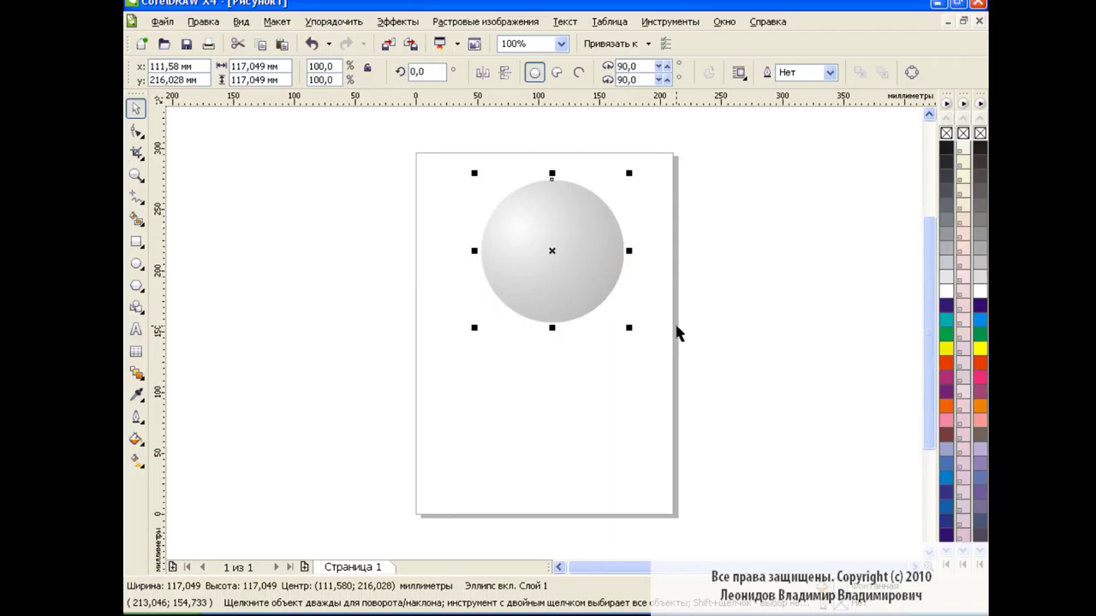
drag(552, 251, 551, 226)
drag(629, 299, 589, 256)
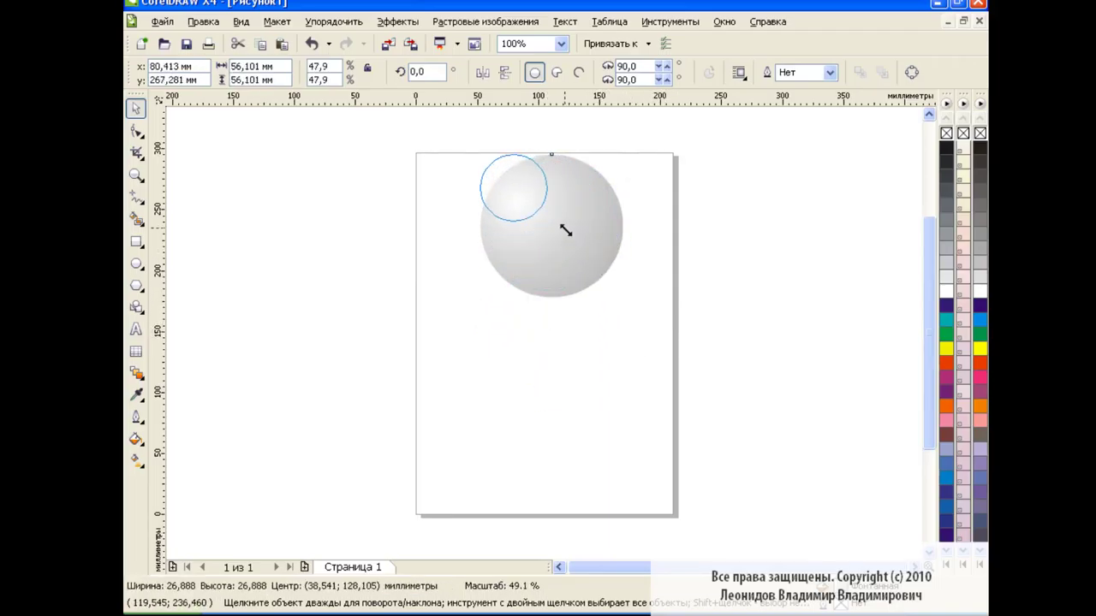
mouse_move(528, 202)
mouse_down()
mouse_move(541, 217)
mouse_move(521, 315)
mouse_up()
Paste a 117 mm copy below the head as the body and send it behind.
click(282, 45)
drag(576, 375, 632, 415)
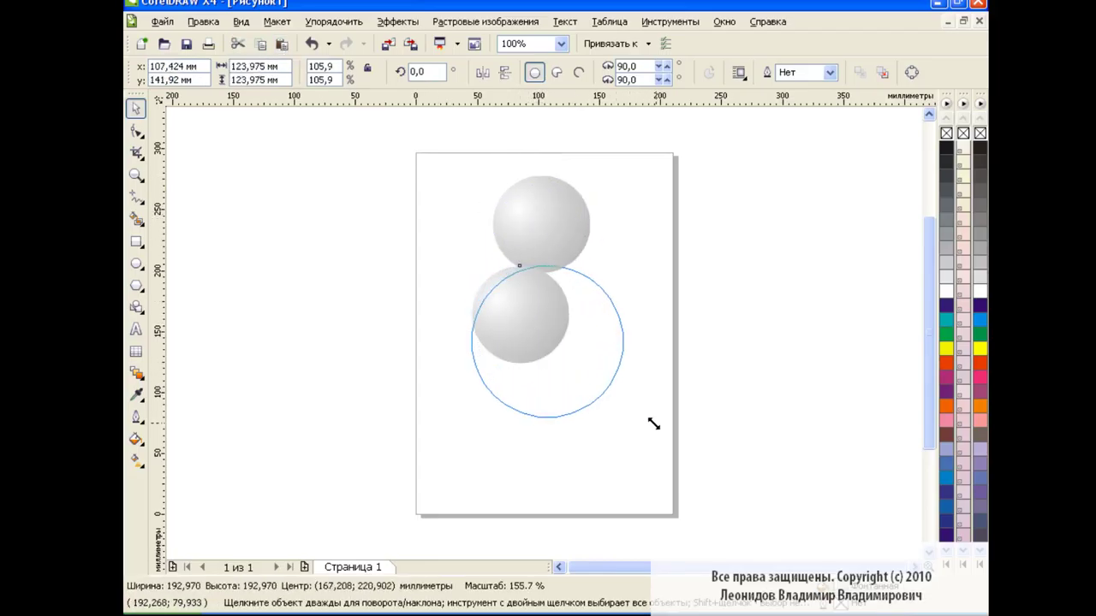
drag(540, 328, 542, 336)
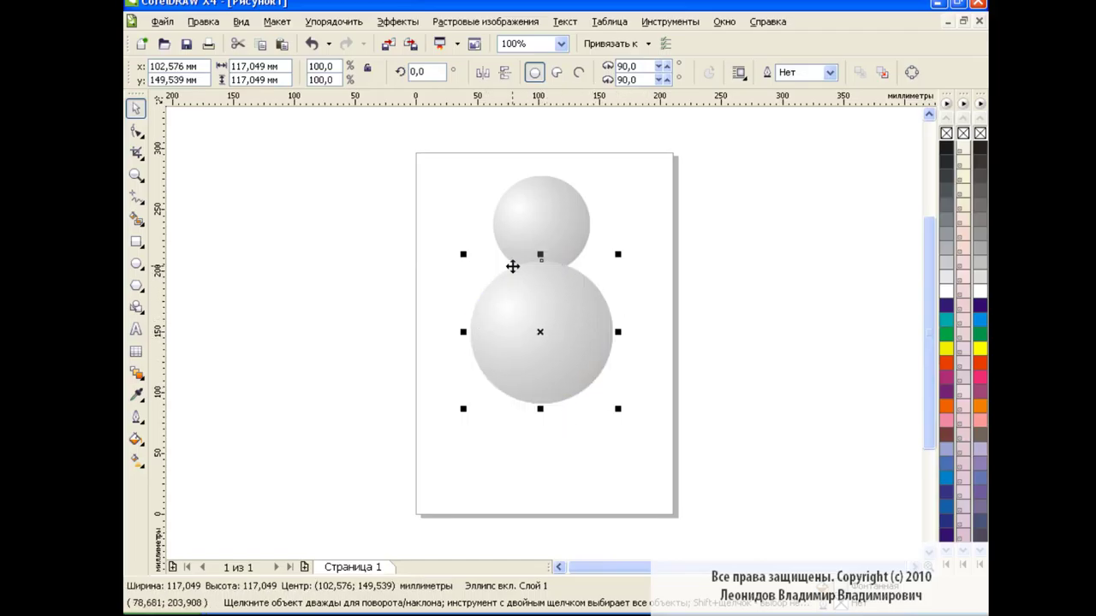
key(shift+Page_Down)
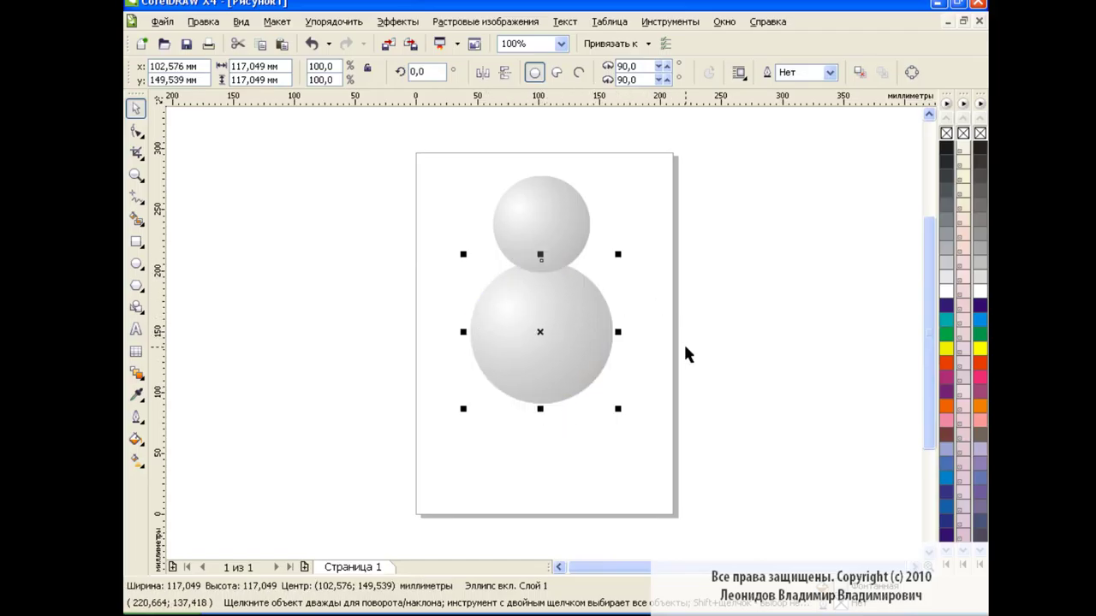
Paste a copy, enlarge it to about 142 mm under the body, and send it behind.
click(281, 44)
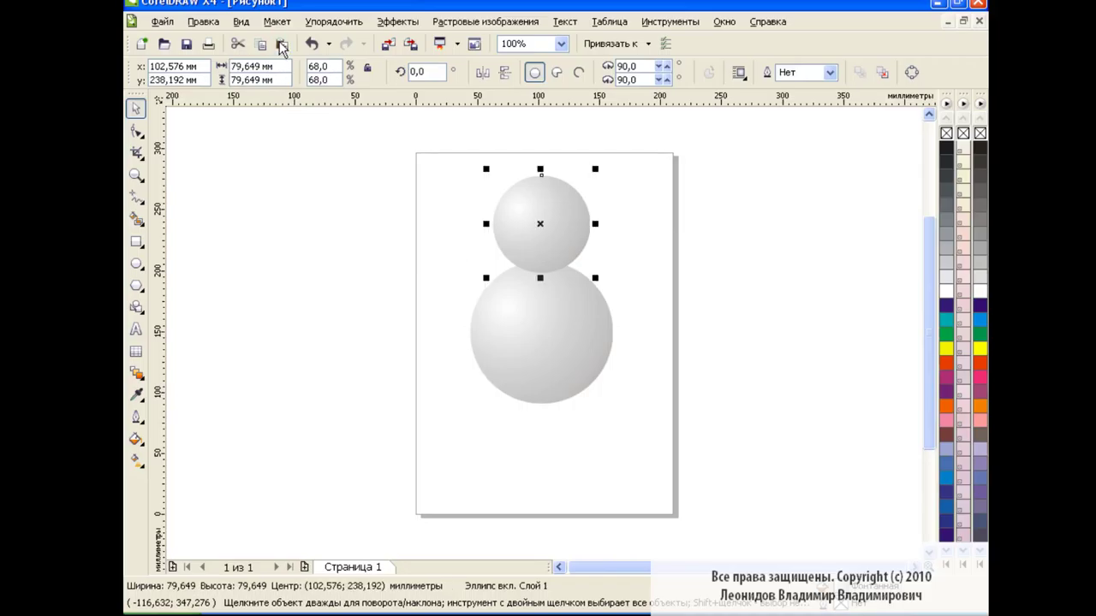
drag(539, 223, 498, 404)
drag(535, 449, 609, 521)
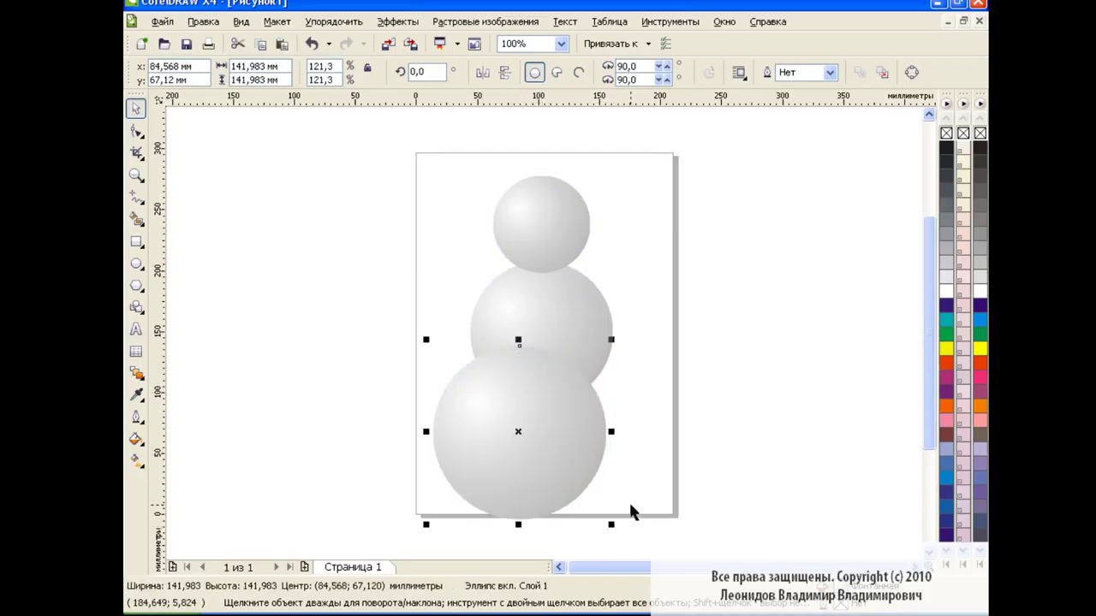
mouse_move(517, 434)
mouse_down()
mouse_move(533, 433)
mouse_move(534, 446)
mouse_move(539, 430)
mouse_up()
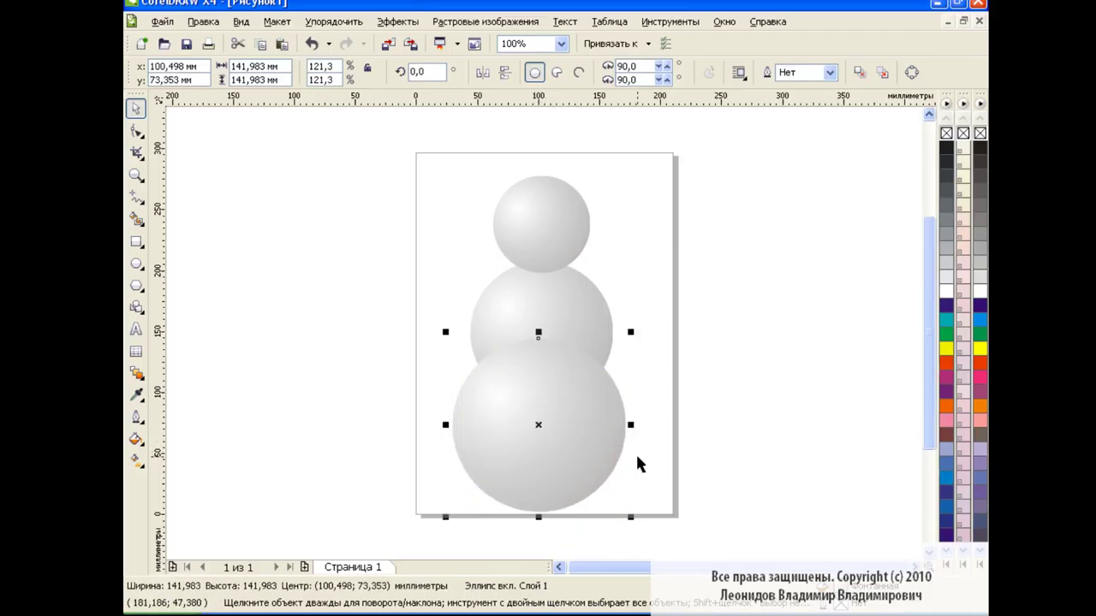
key(shift+Page_Down)
Move the head and middle circles slightly higher on the base.
click(674, 246)
click(543, 225)
drag(543, 225, 540, 200)
click(542, 336)
drag(541, 337, 538, 314)
click(723, 387)
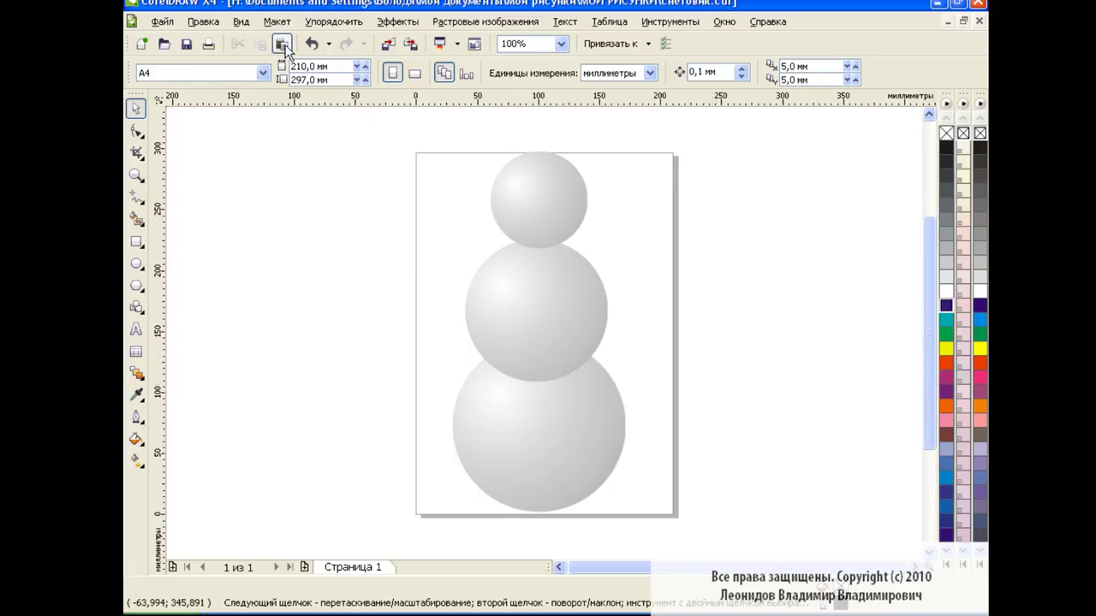
Paste a 46 mm copy as the bottom-left foot and duplicate it to the bottom right.
click(310, 44)
drag(595, 277, 555, 236)
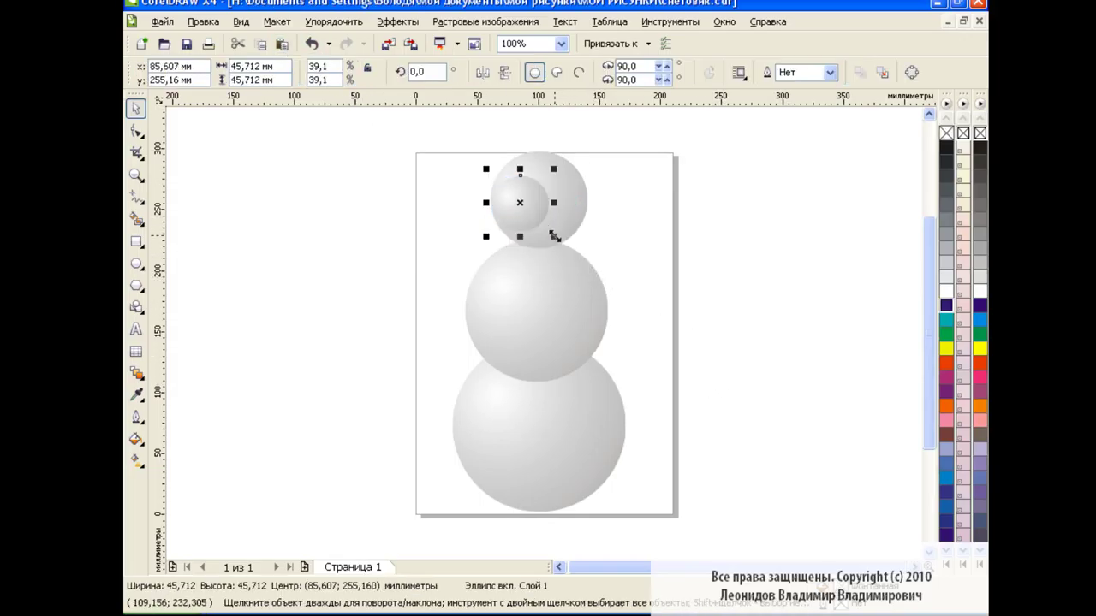
drag(529, 188, 457, 489)
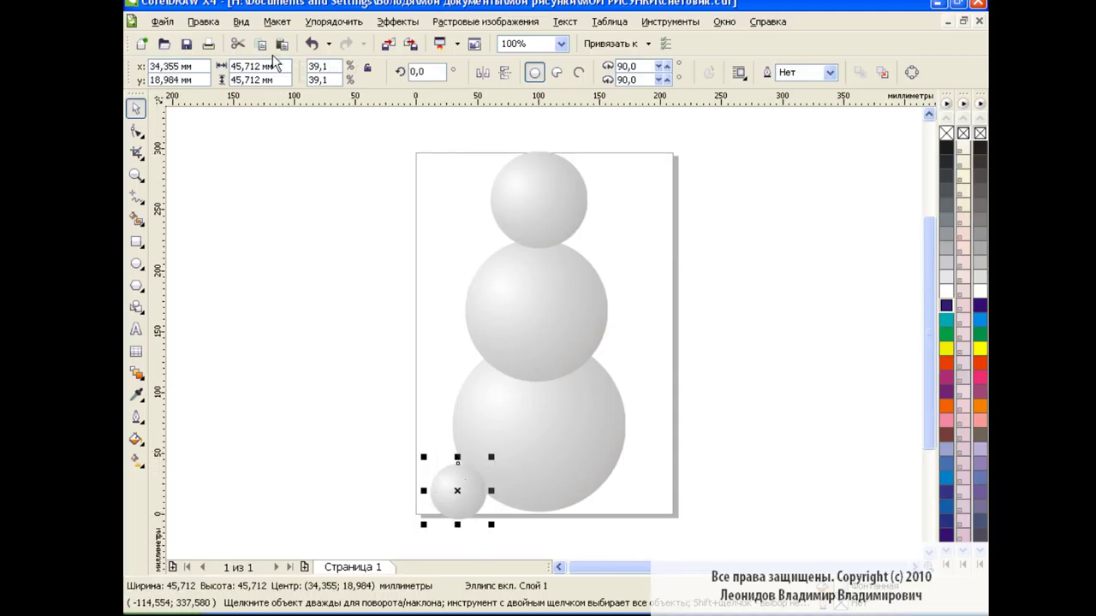
drag(457, 490, 618, 491)
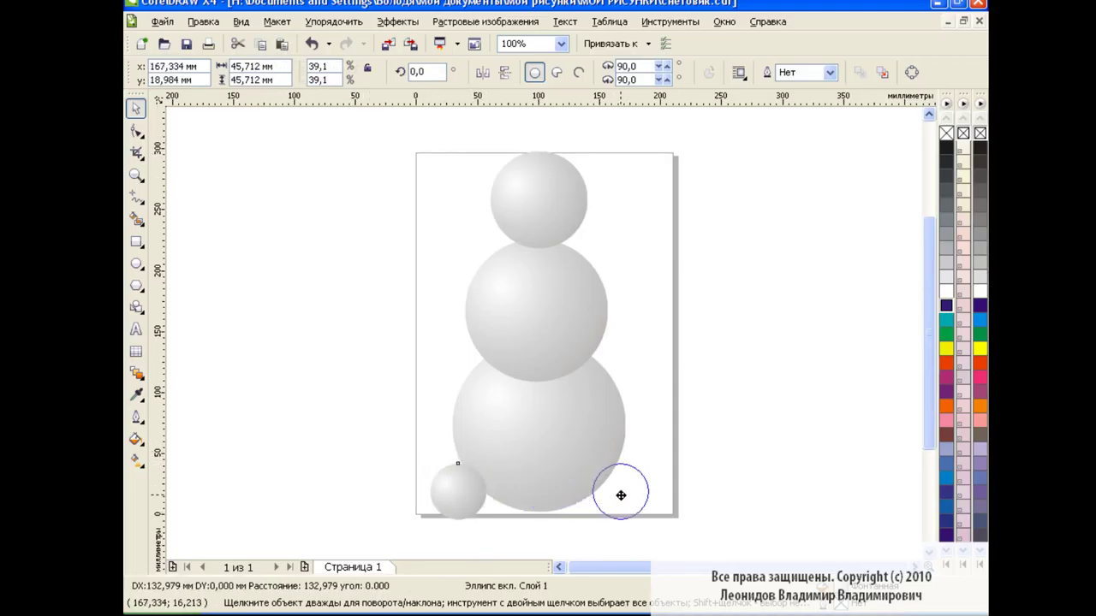
click(732, 420)
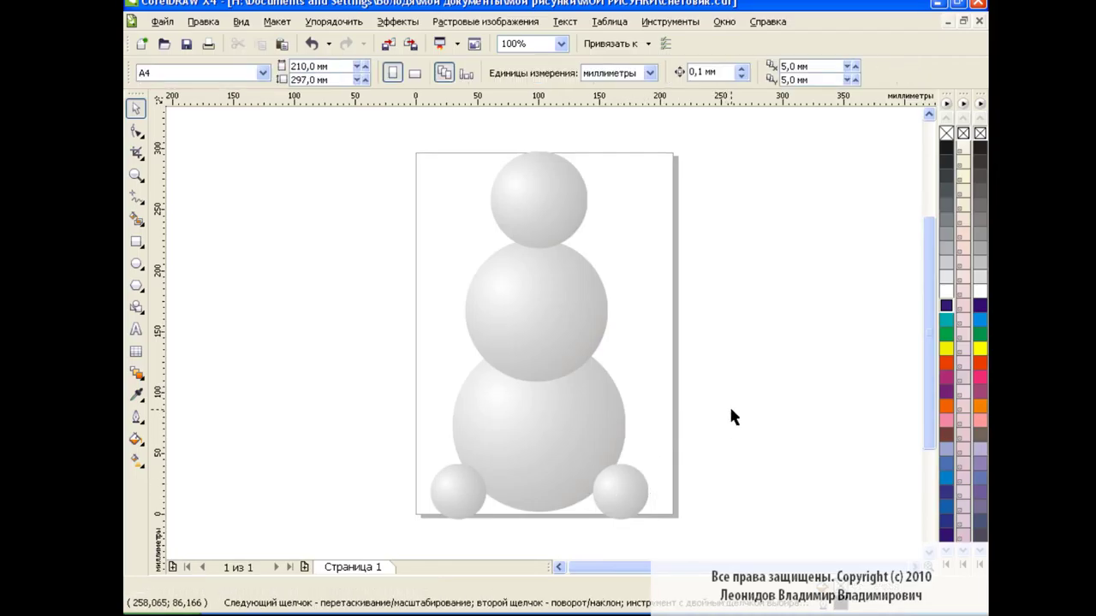
click(137, 131)
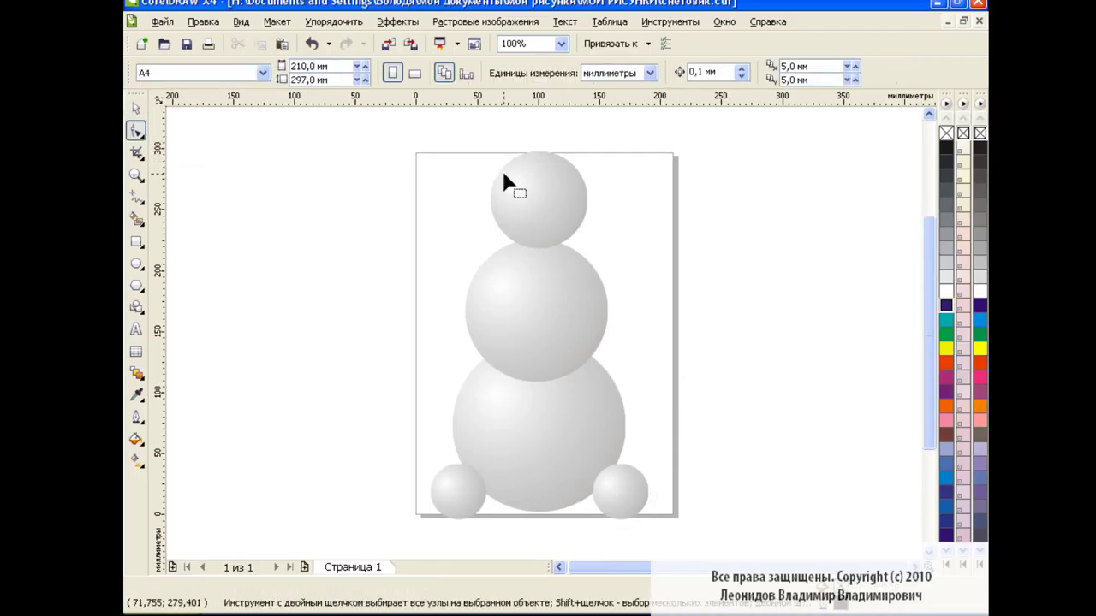
Convert the middle ball to curves and flatten its bottom node upward.
click(551, 304)
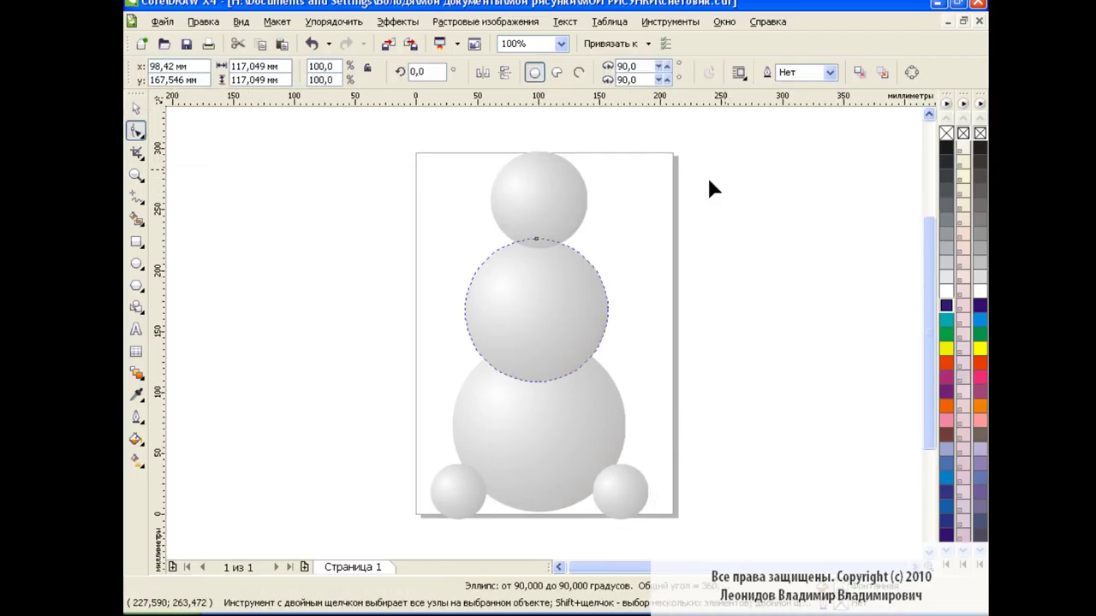
click(912, 72)
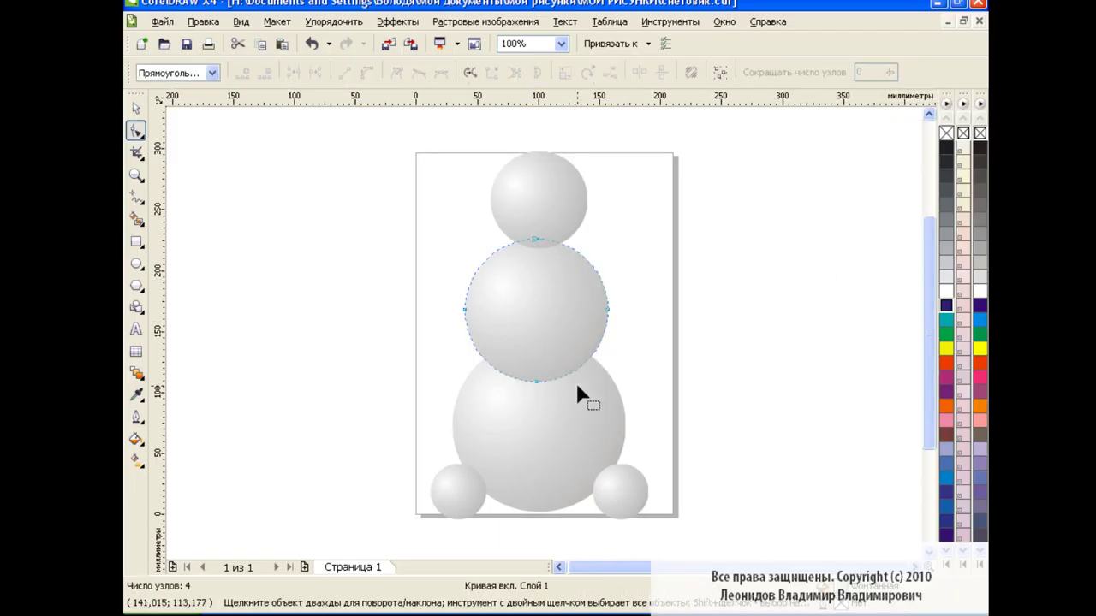
drag(536, 381, 538, 370)
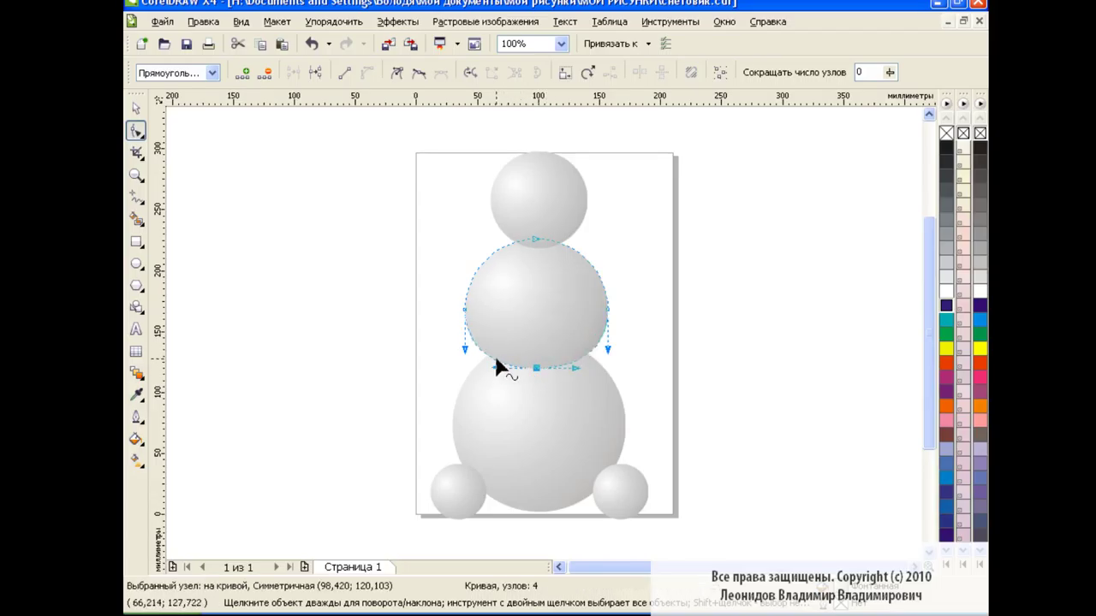
drag(465, 351, 465, 356)
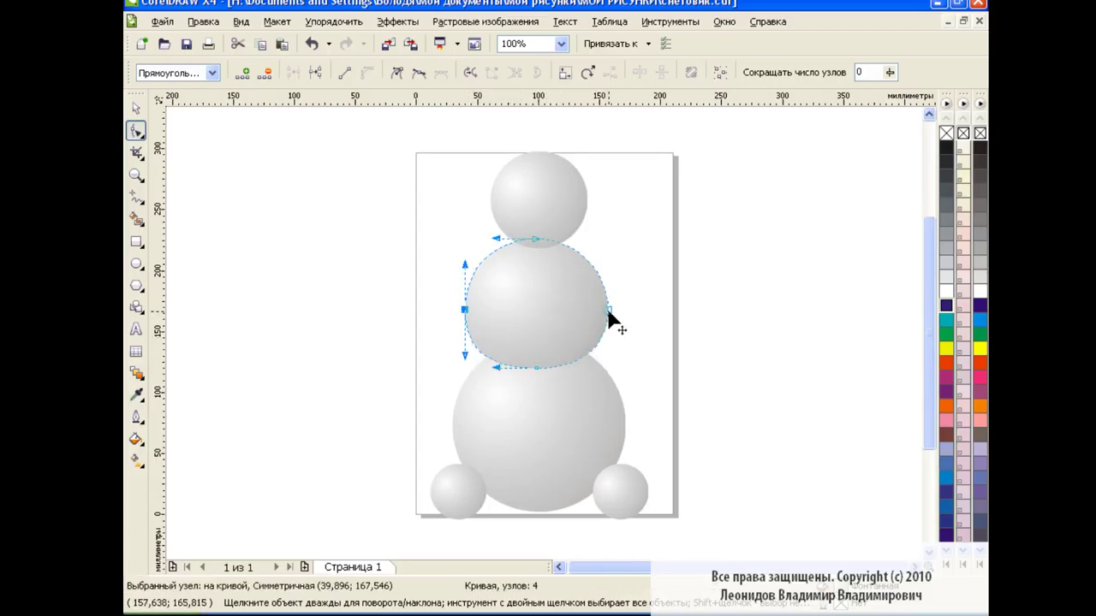
click(536, 368)
Flatten the bottoms of the left and right foot balls.
click(459, 495)
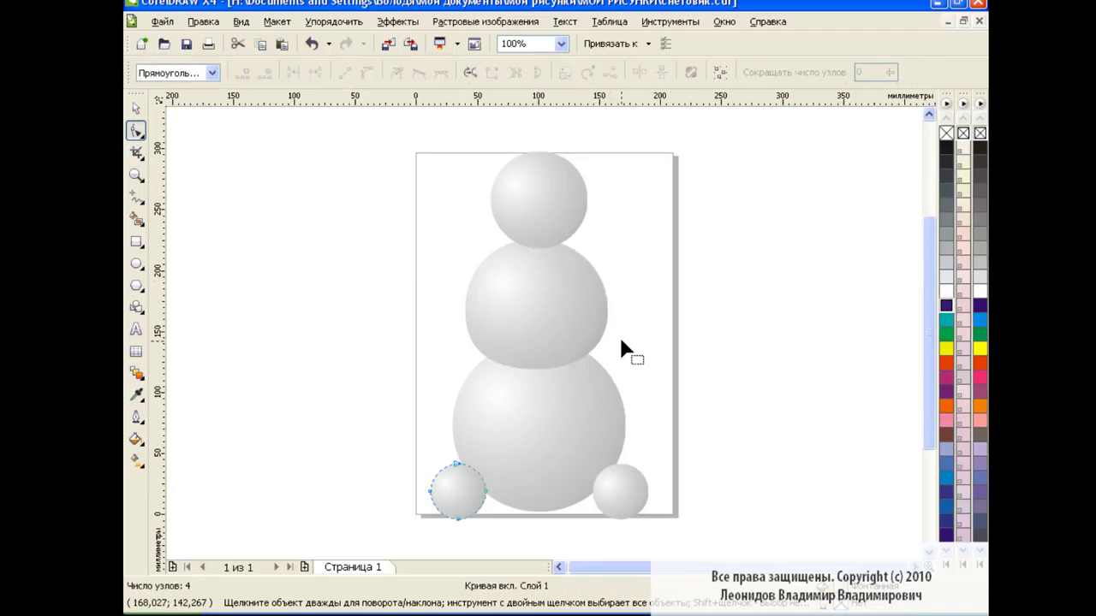
drag(458, 519, 462, 512)
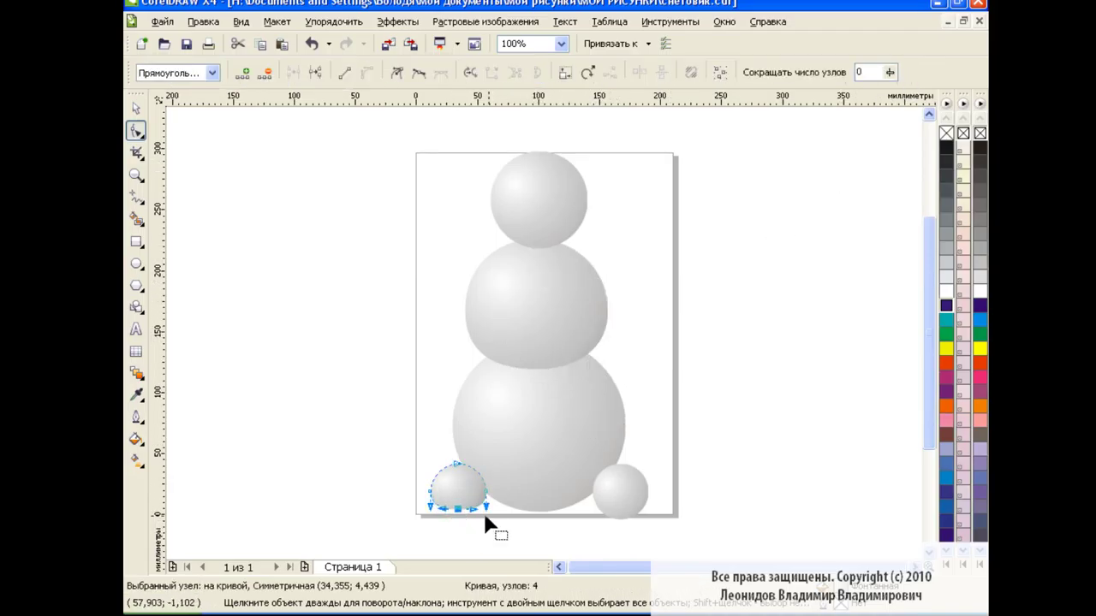
click(616, 490)
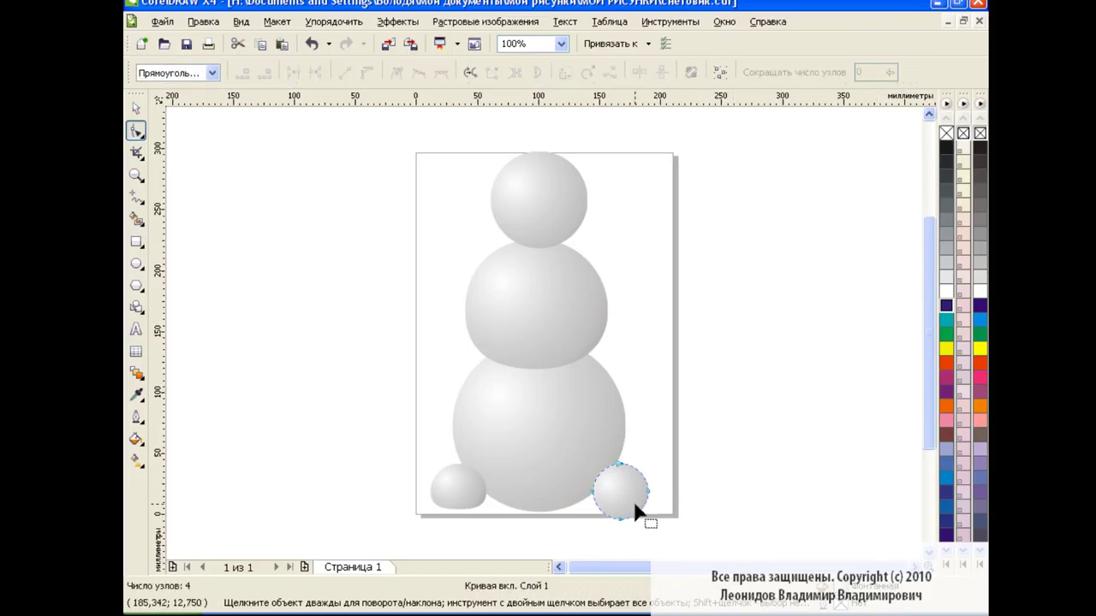
drag(622, 520, 622, 511)
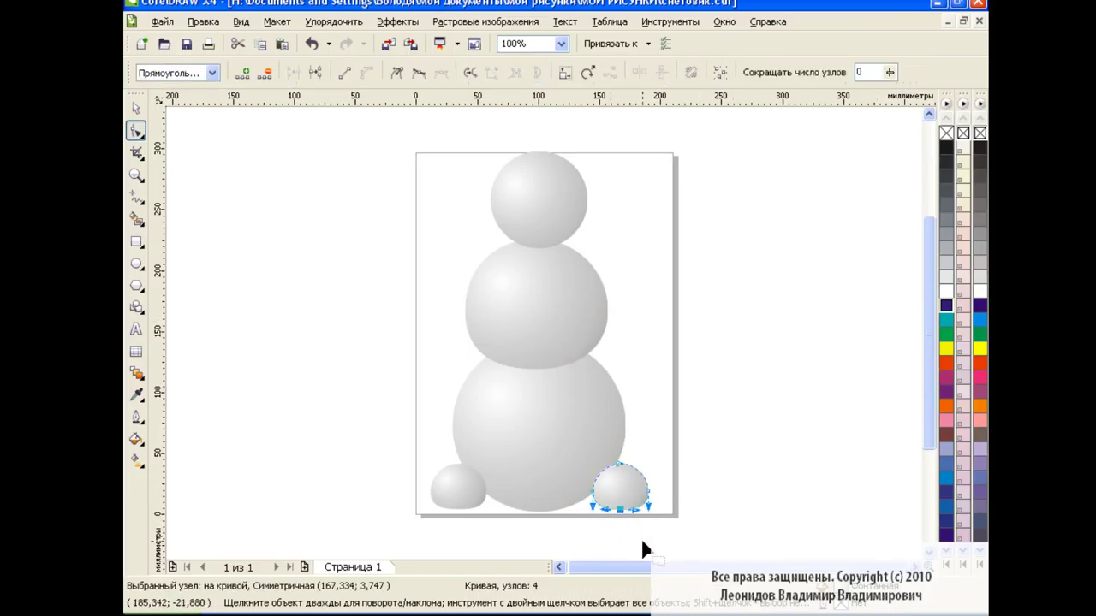
click(135, 107)
Raise the big bottom ball's bottom node in two passes to flatten it.
click(318, 408)
click(588, 454)
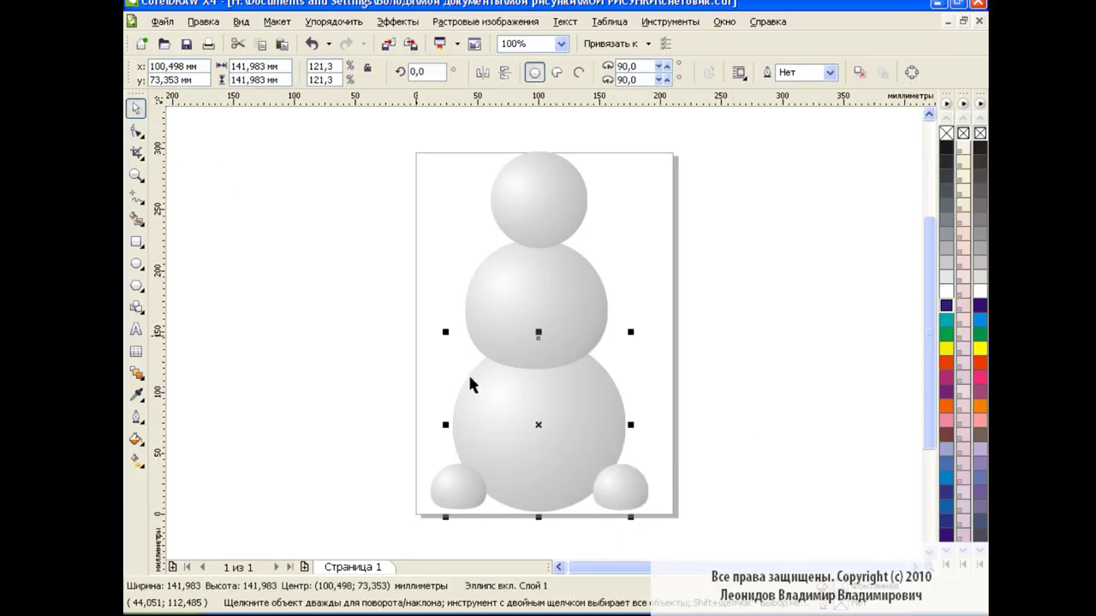
click(135, 130)
drag(545, 512, 545, 504)
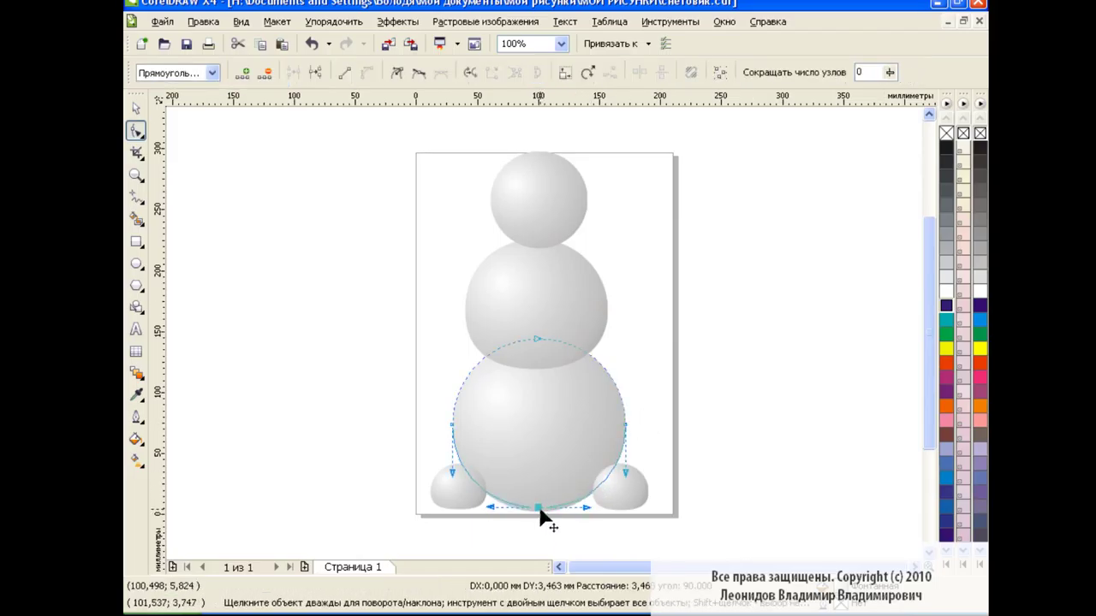
click(135, 108)
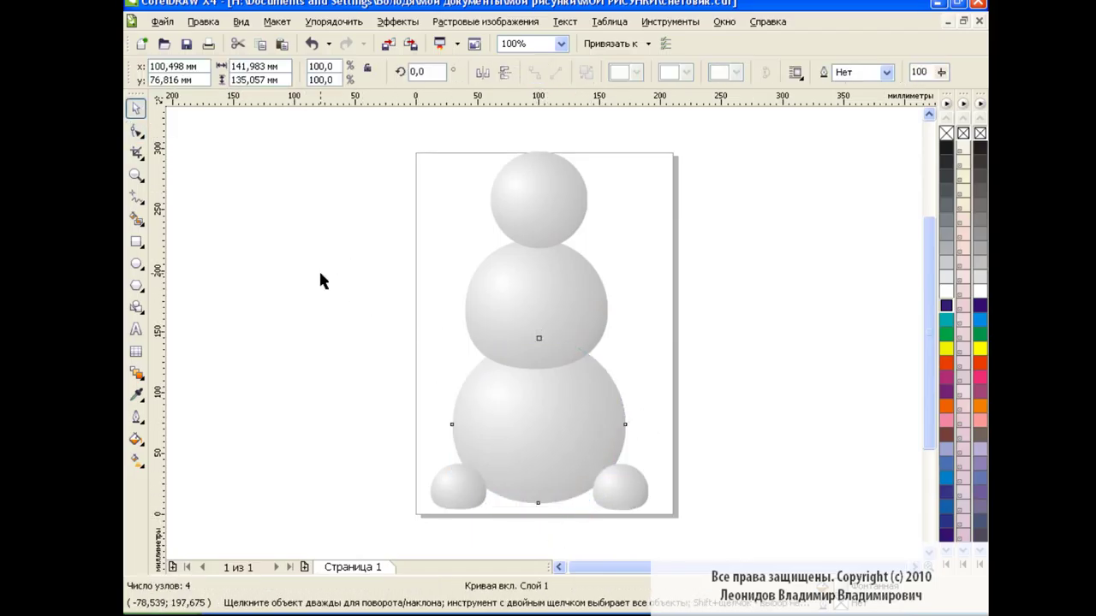
click(320, 279)
click(538, 419)
click(135, 130)
drag(544, 504, 543, 495)
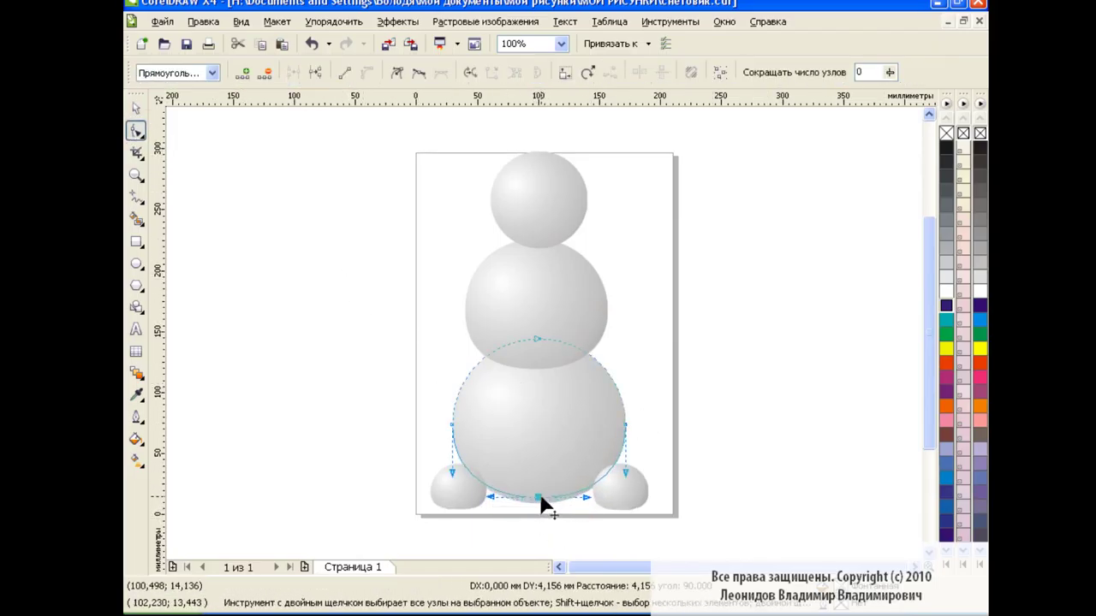
key(space)
Move a foot ball up so both feet sit evenly against the body.
click(789, 428)
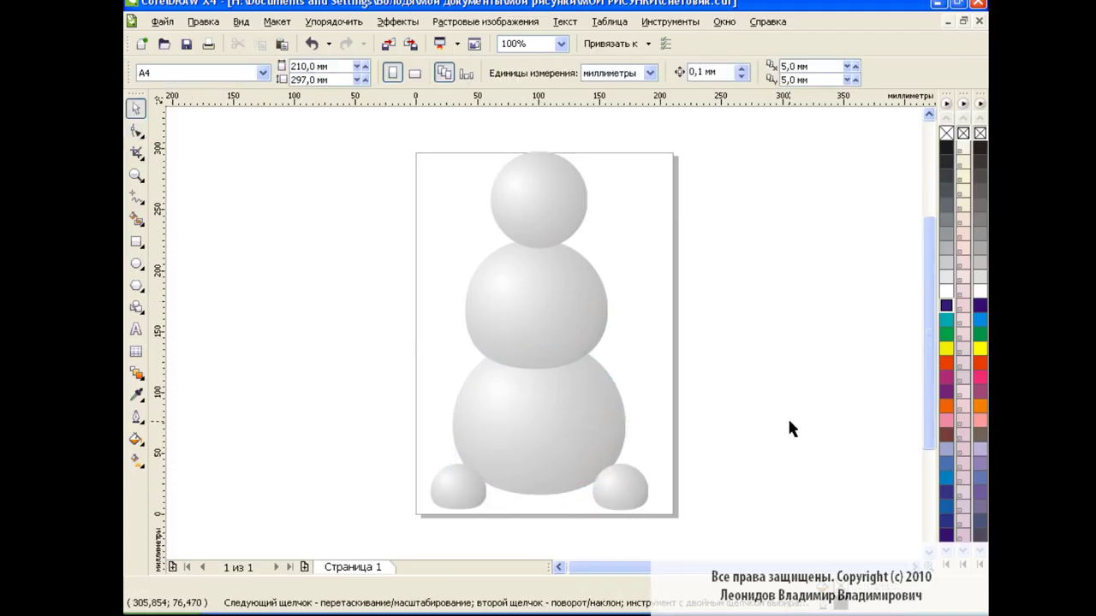
click(466, 489)
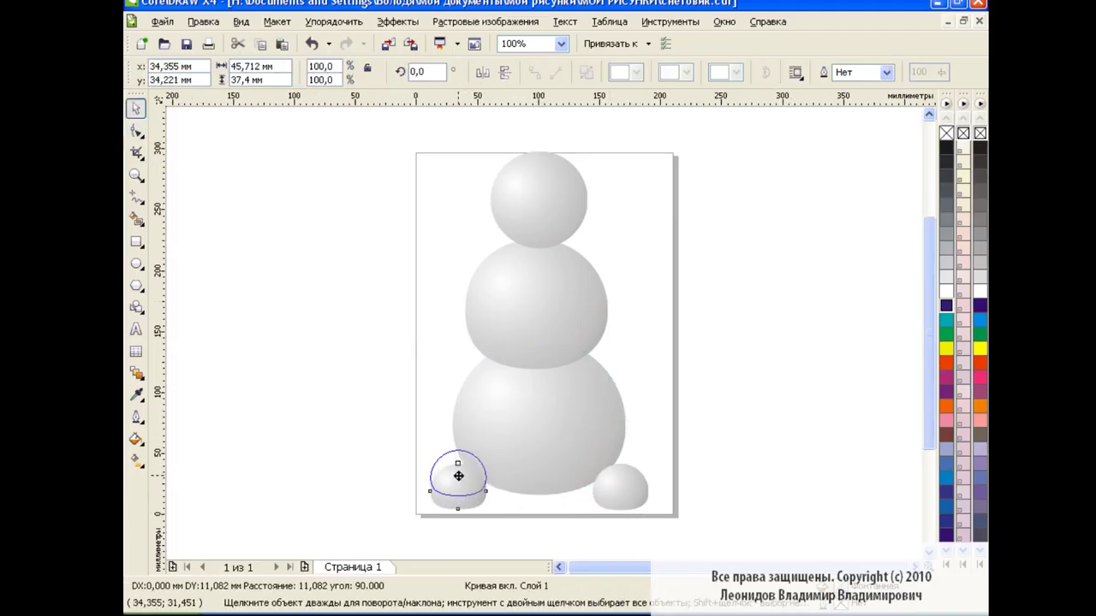
drag(645, 505, 646, 493)
click(726, 452)
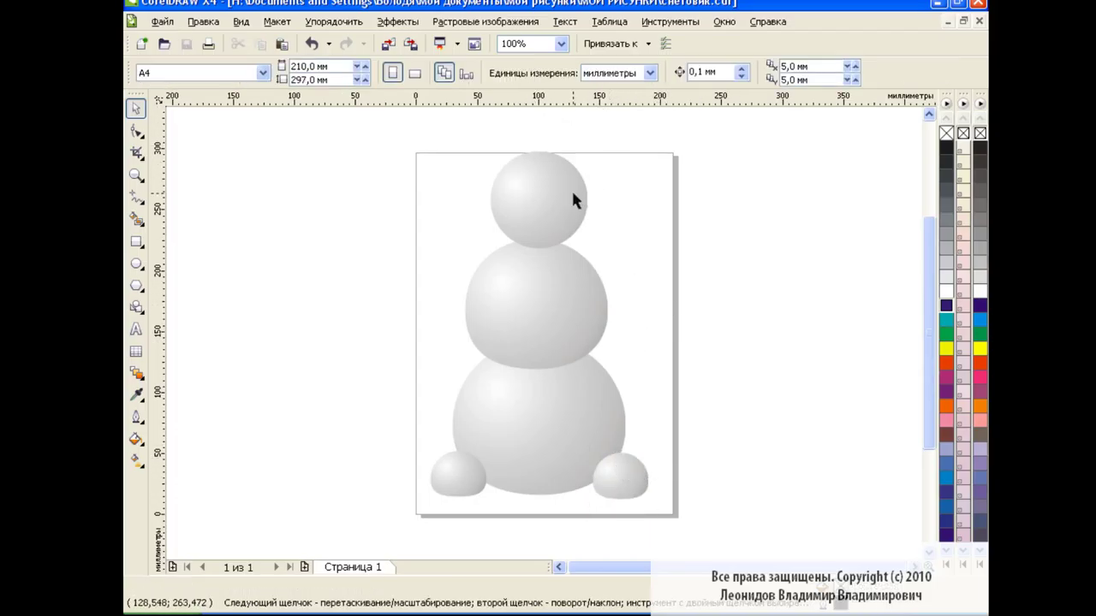
scroll(744, 248, up, 2)
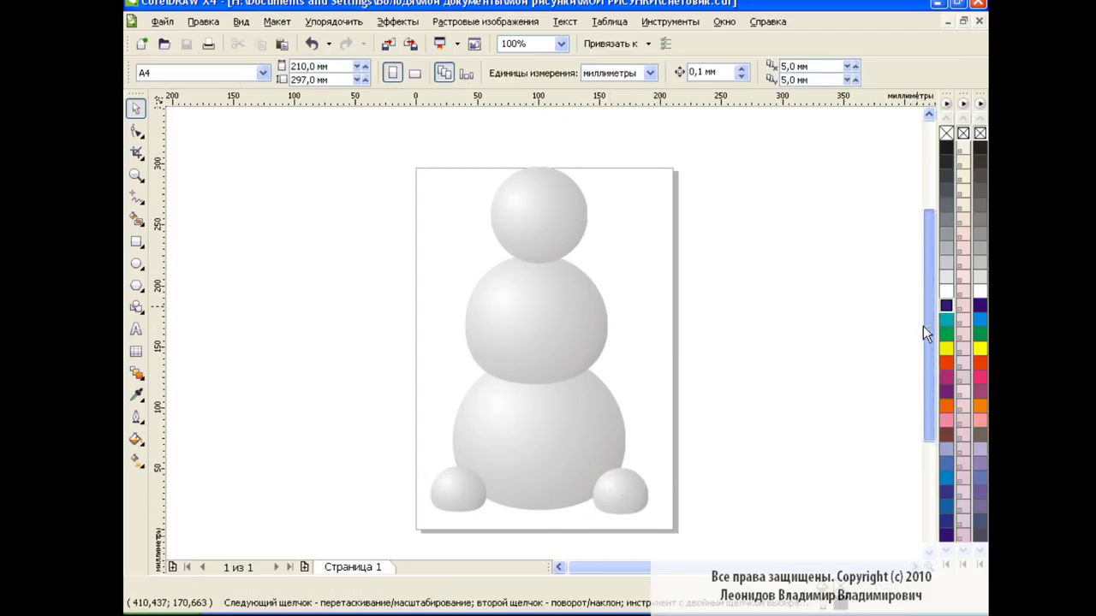
Draw a rectangle right of the page, convert it to curves, and drag corners into a trapezoid.
click(136, 242)
drag(676, 161, 752, 251)
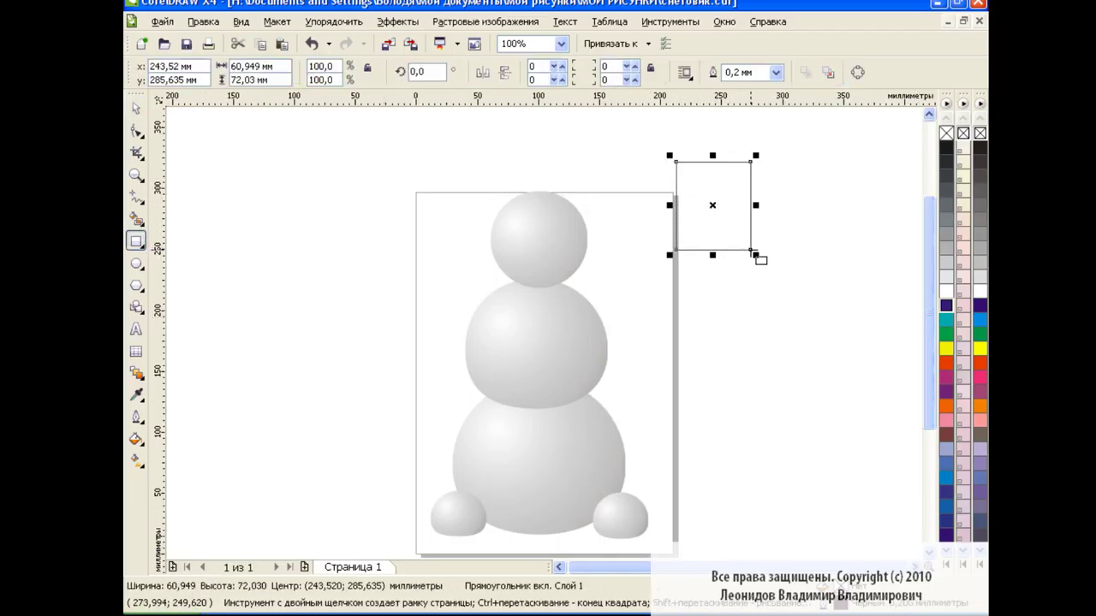
click(858, 72)
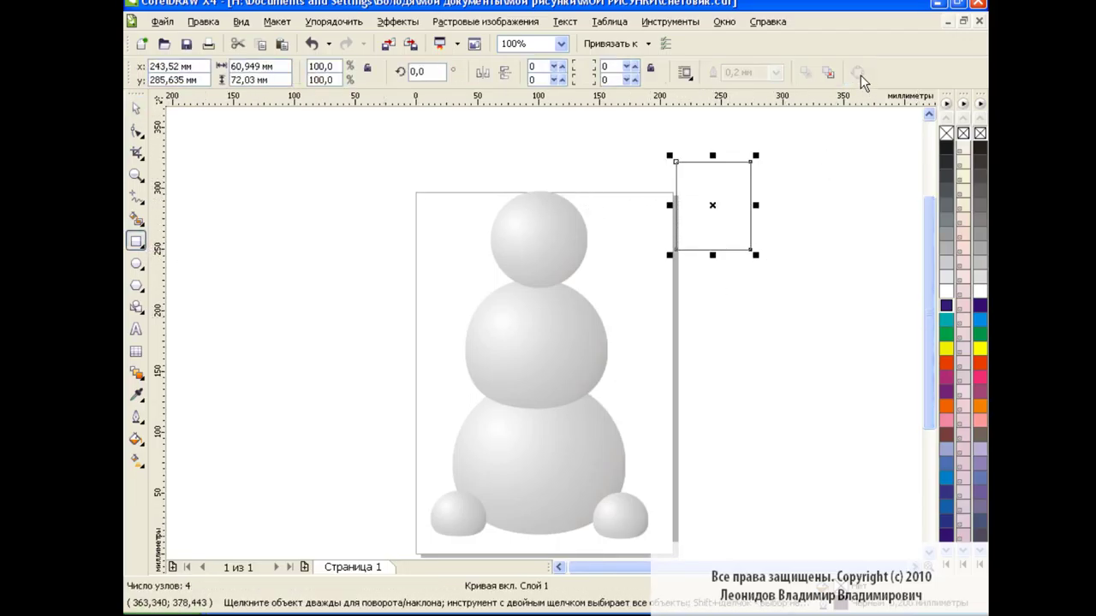
click(136, 130)
drag(677, 163, 735, 163)
drag(750, 249, 757, 240)
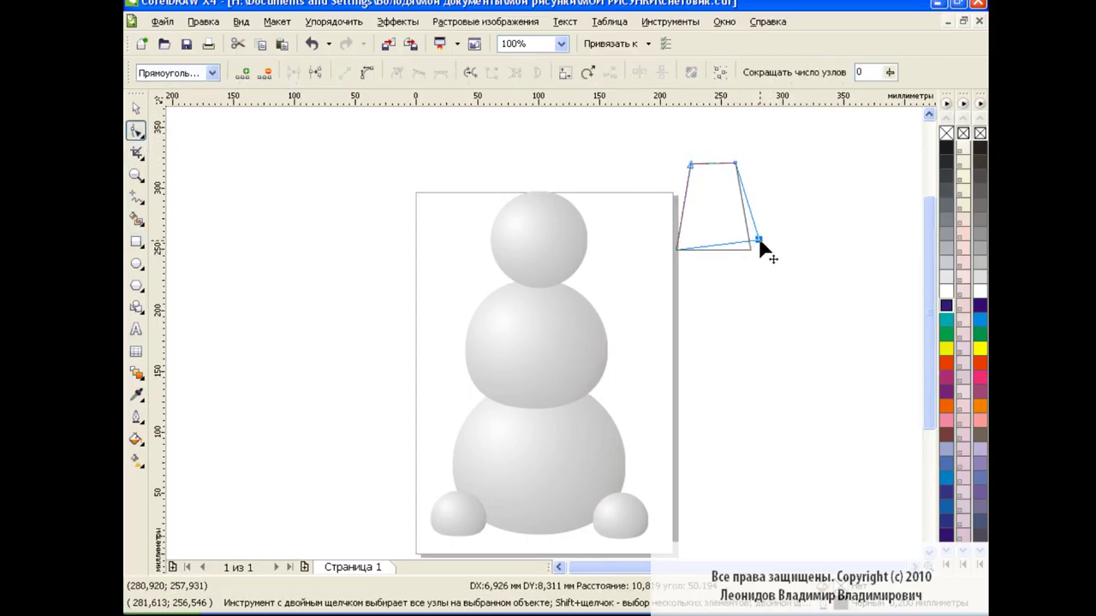
drag(677, 250, 671, 239)
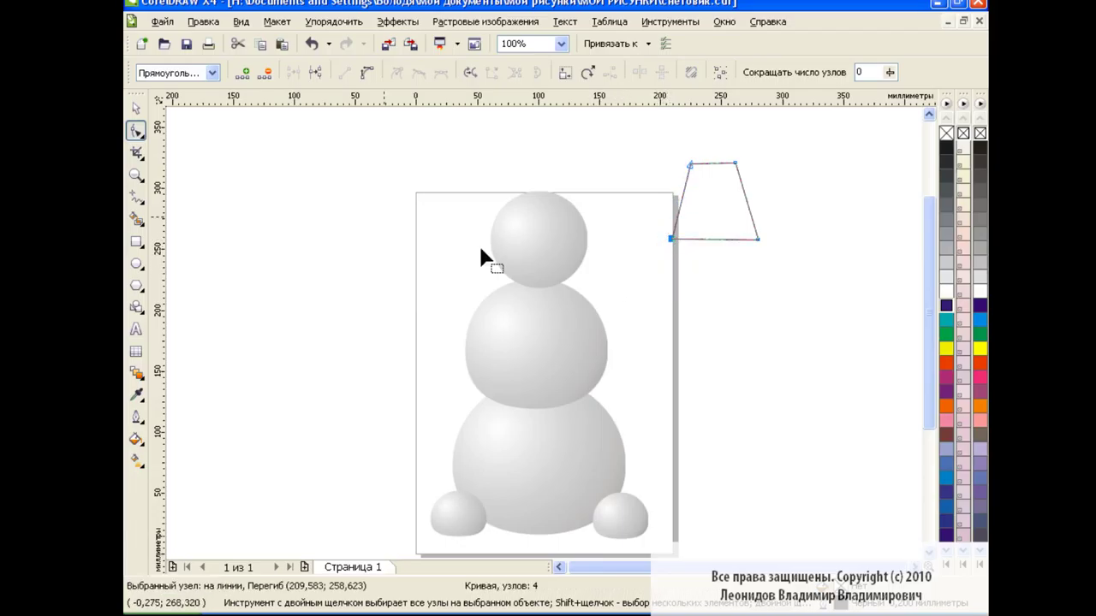
key(space)
Give the trapezoid a Custom linear fountain fill with a red start and pale pink middle stop.
click(137, 440)
click(221, 467)
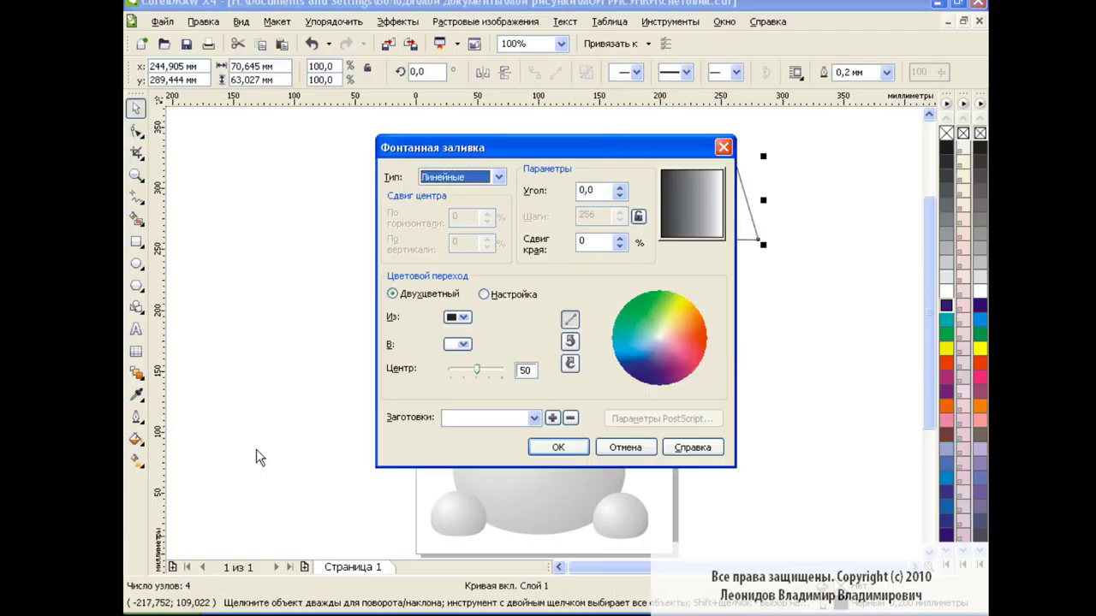
click(505, 294)
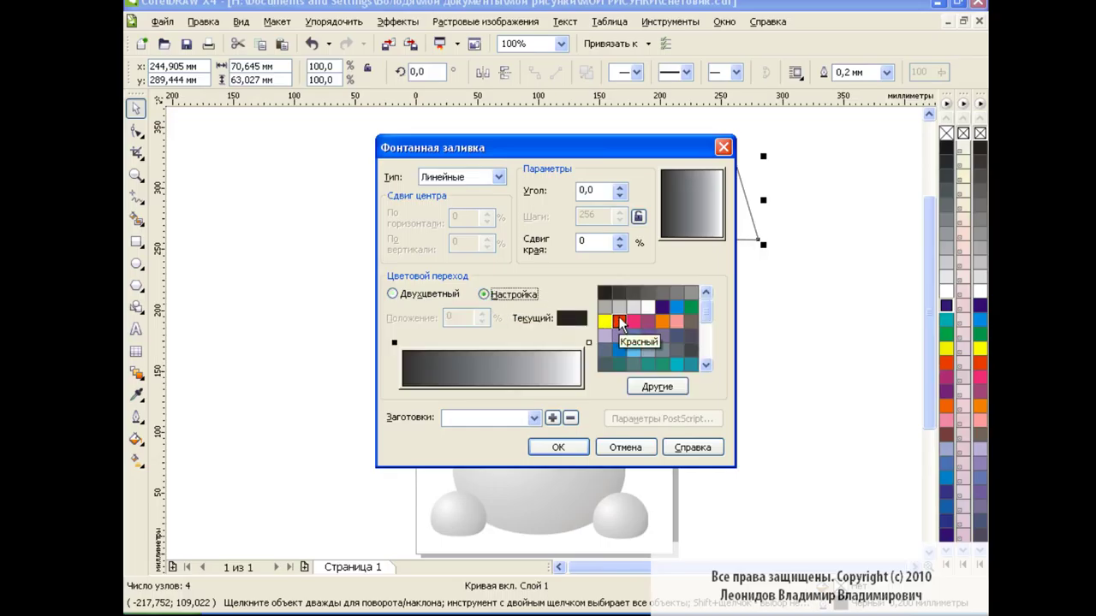
click(618, 319)
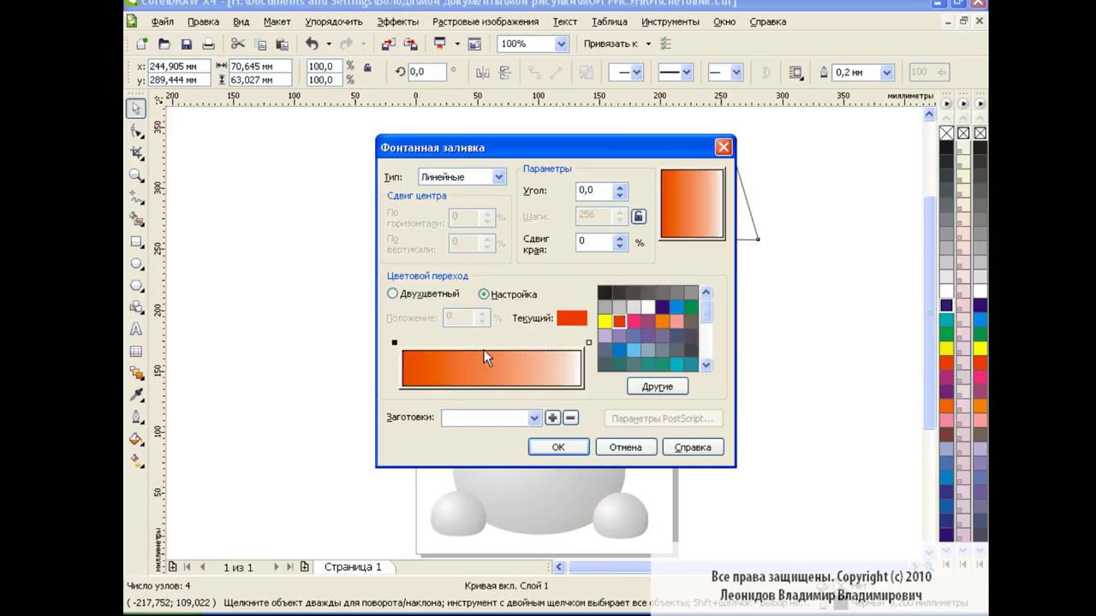
double_click(485, 343)
click(657, 387)
drag(472, 204, 396, 184)
click(537, 393)
Make the end orange, shift the middle stop to about 59% with a paler highlight, and apply.
click(588, 342)
click(617, 321)
drag(486, 343, 488, 345)
click(508, 350)
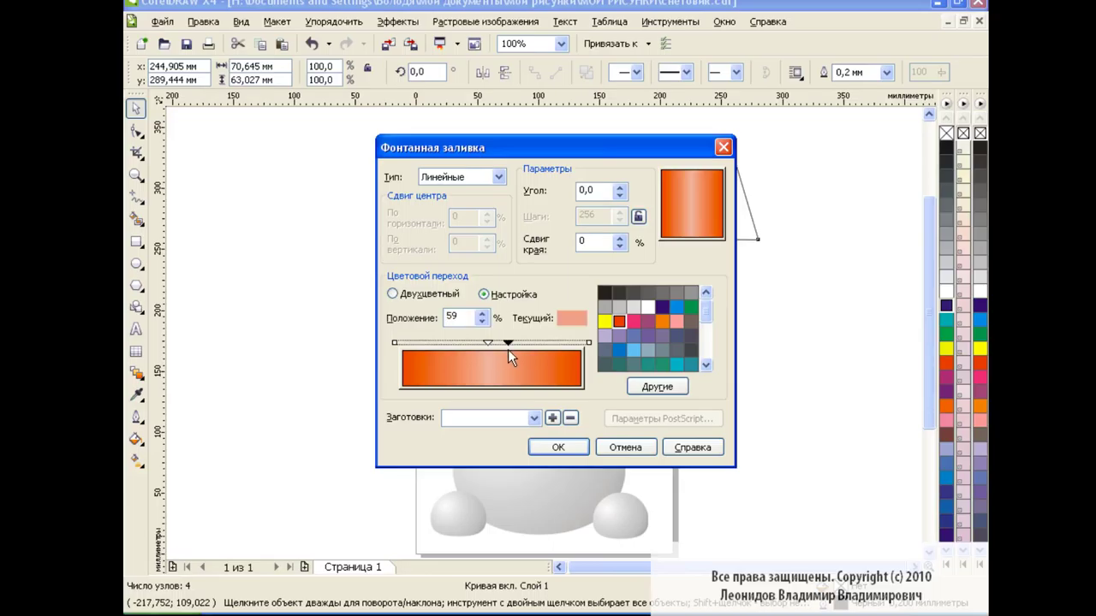
click(660, 389)
click(386, 196)
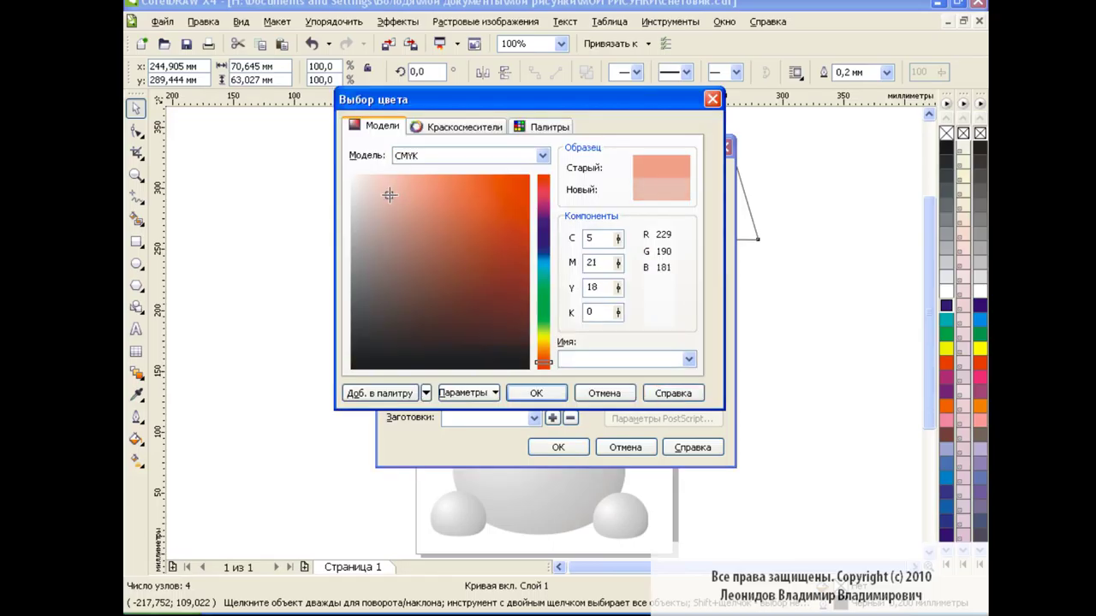
click(536, 393)
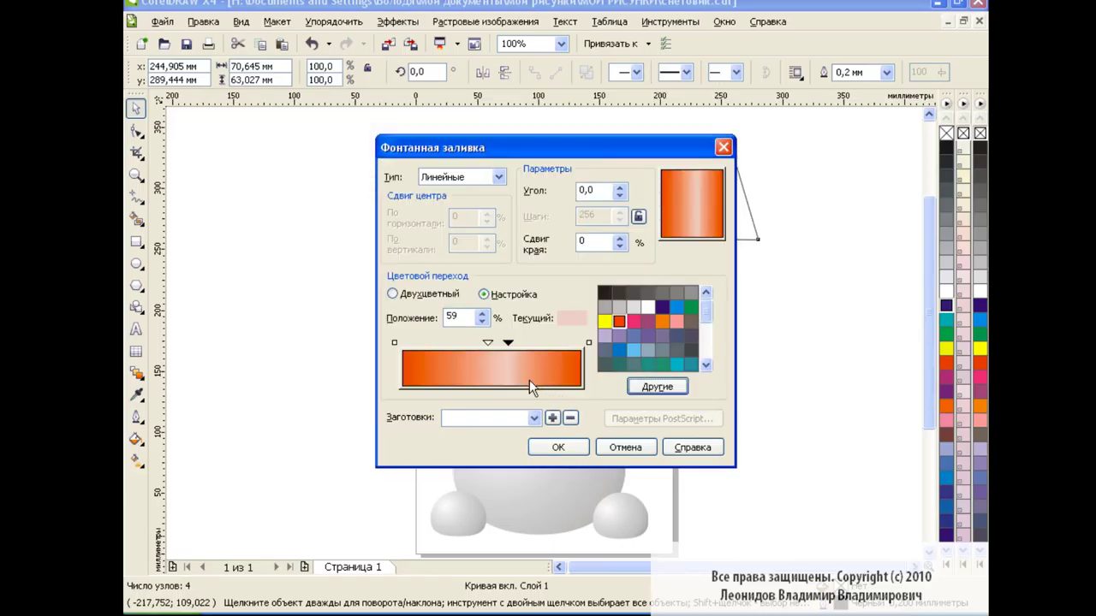
click(558, 447)
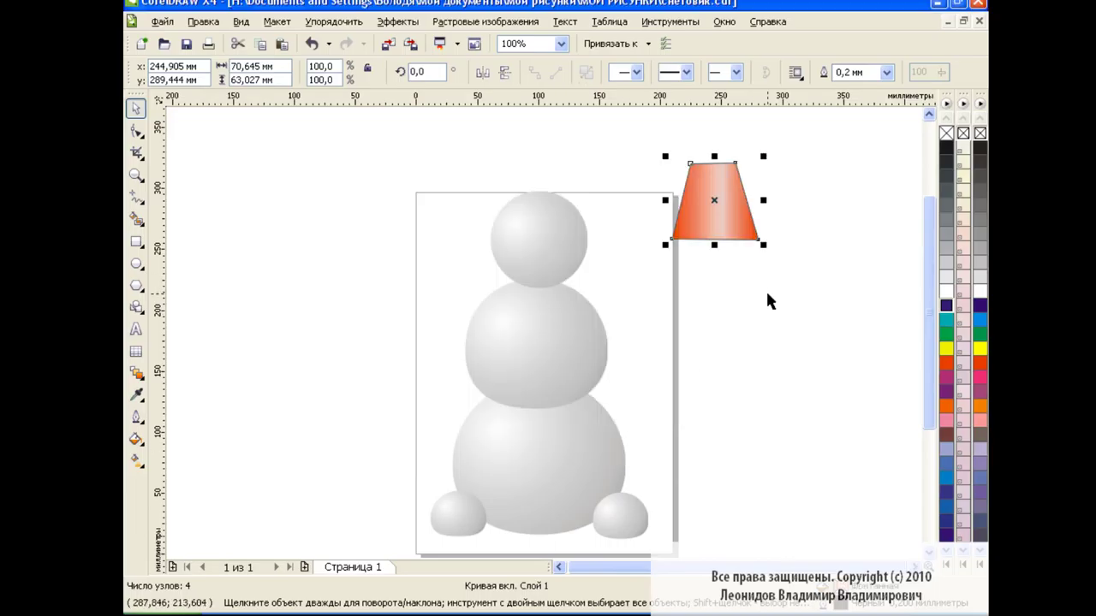
Move the trapezoid onto the snowman's head and tilt it to about 346.5°.
drag(707, 206, 565, 165)
click(565, 162)
drag(600, 202, 597, 227)
drag(551, 166, 551, 181)
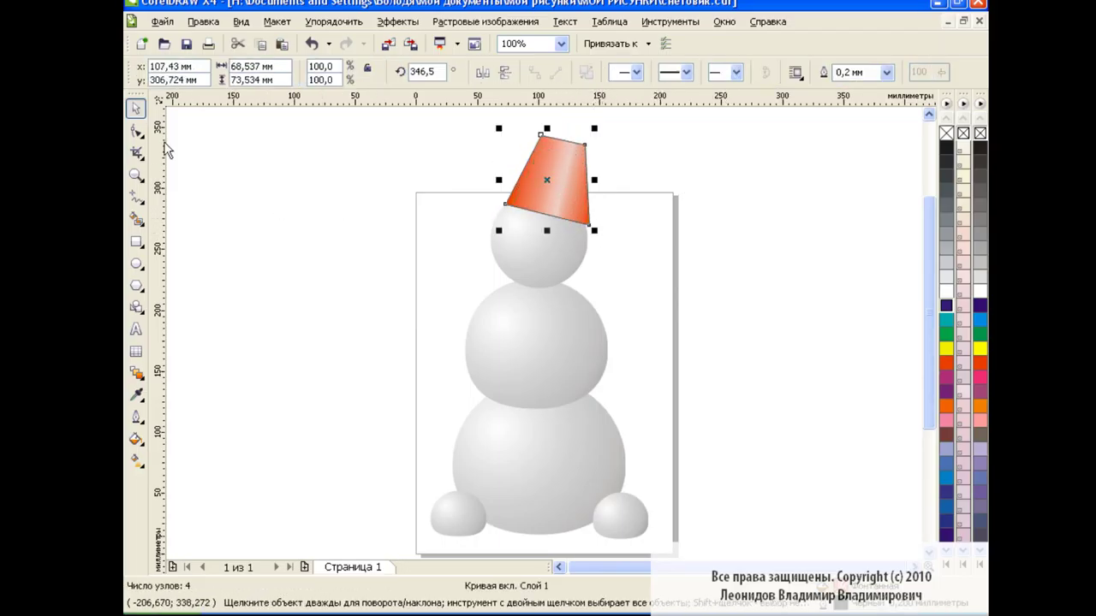
Lower the hat's top edge, curve its bottom edge downward, and remove its outline.
key(F10)
drag(588, 225, 582, 225)
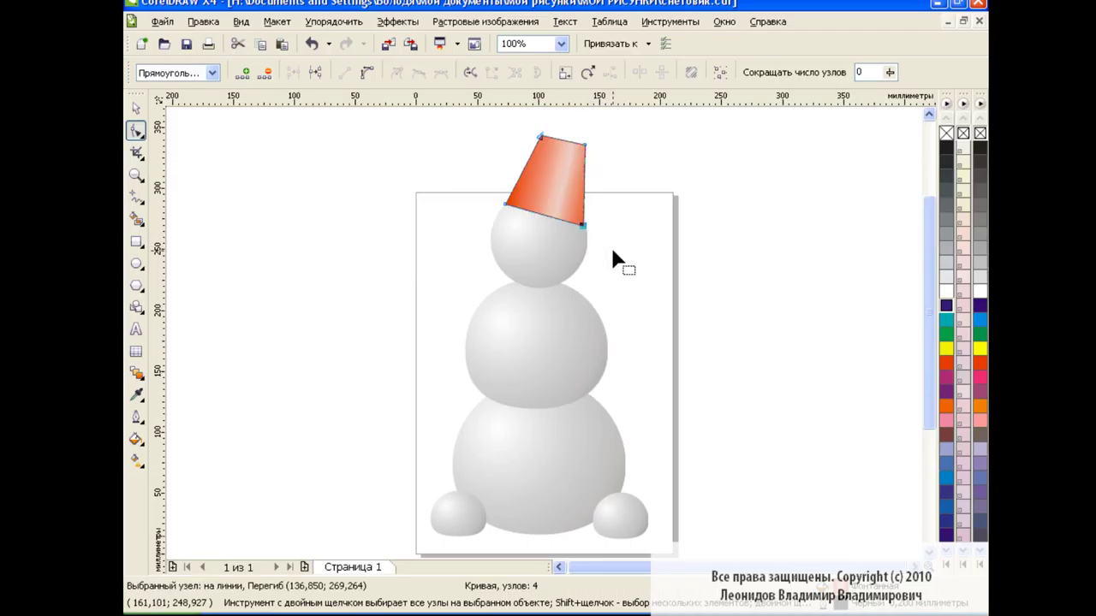
mouse_move(531, 128)
mouse_down()
mouse_move(594, 162)
mouse_move(585, 158)
mouse_move(588, 172)
mouse_up()
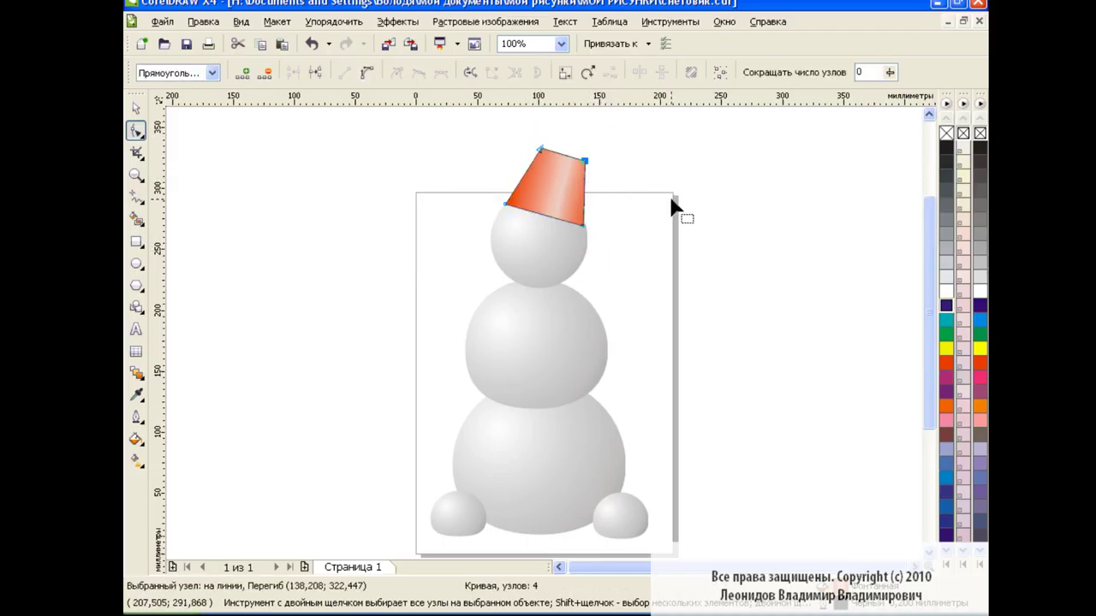
drag(490, 198, 605, 250)
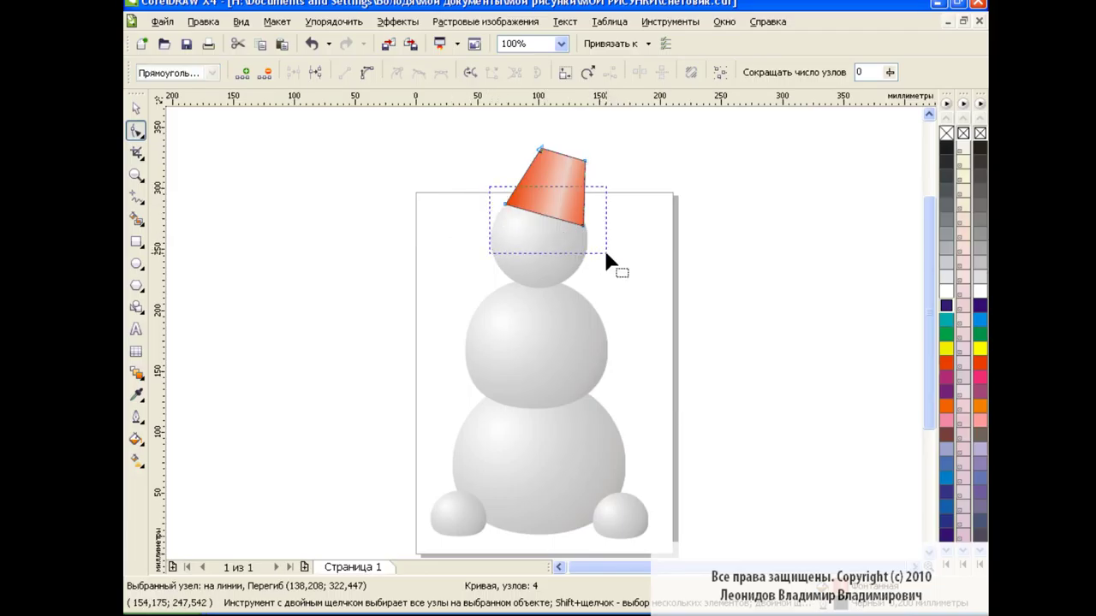
click(646, 195)
mouse_move(543, 211)
mouse_down()
mouse_move(548, 219)
mouse_move(546, 208)
mouse_up()
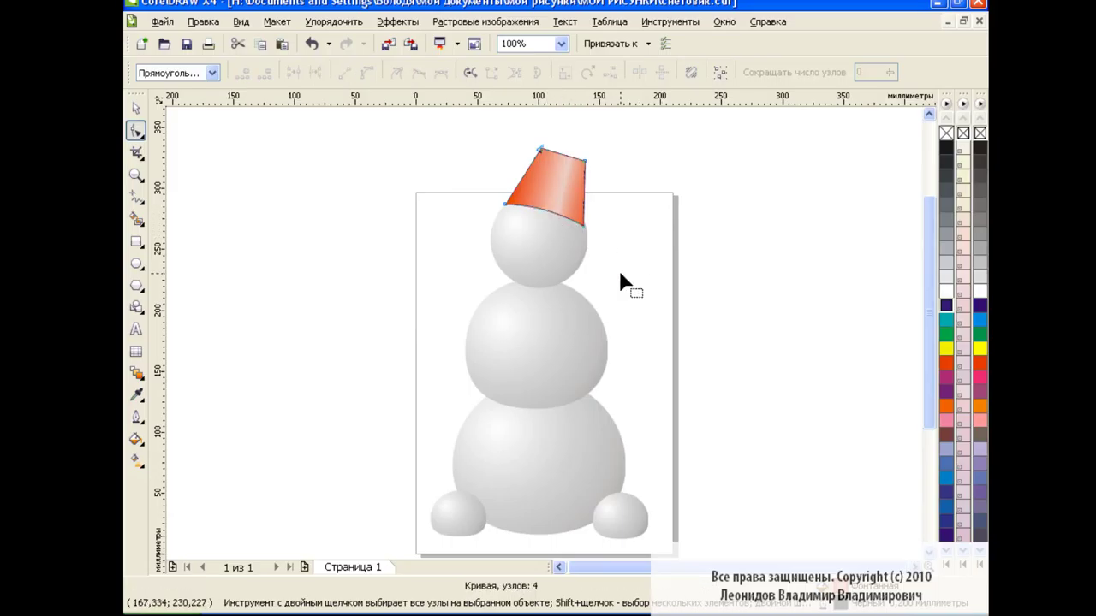
click(136, 110)
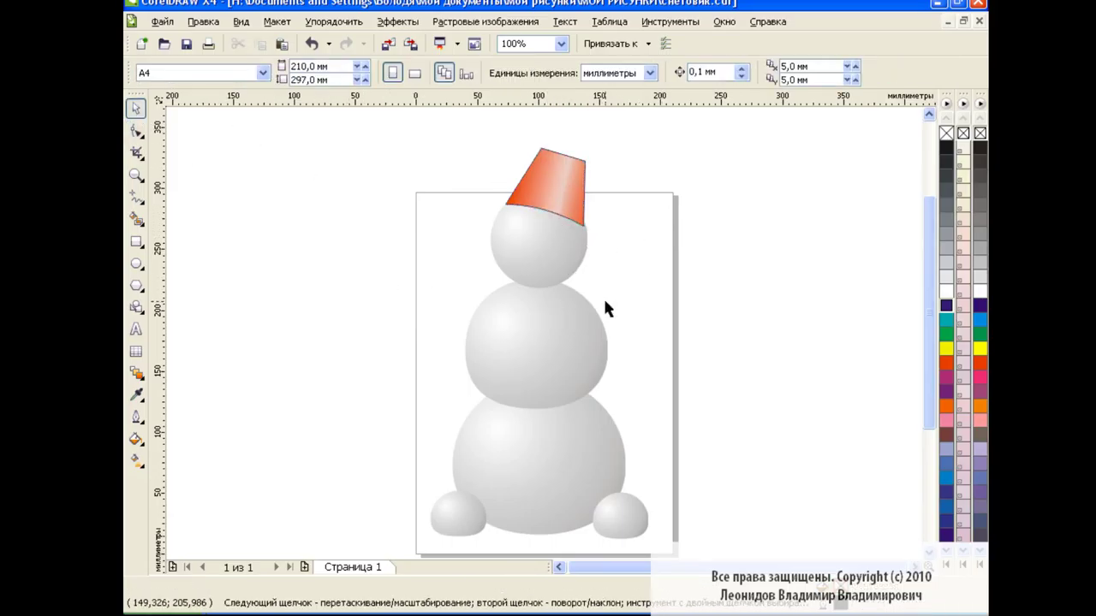
right_click(946, 133)
click(742, 272)
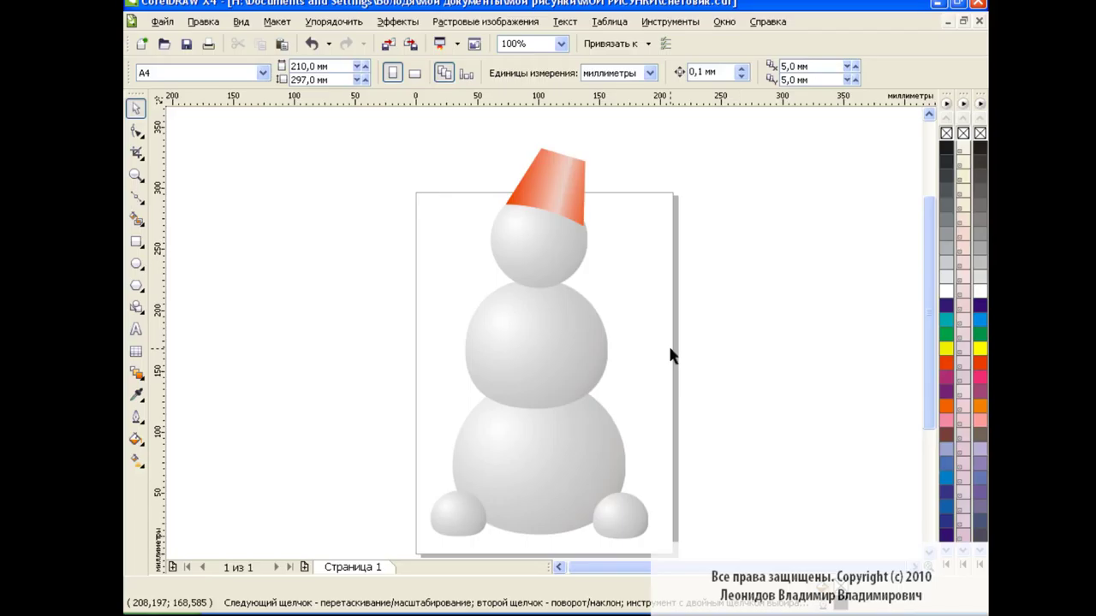
Draw a small circle left of the page and give it a grey radial gradient fill.
click(136, 264)
drag(268, 236, 313, 278)
click(135, 461)
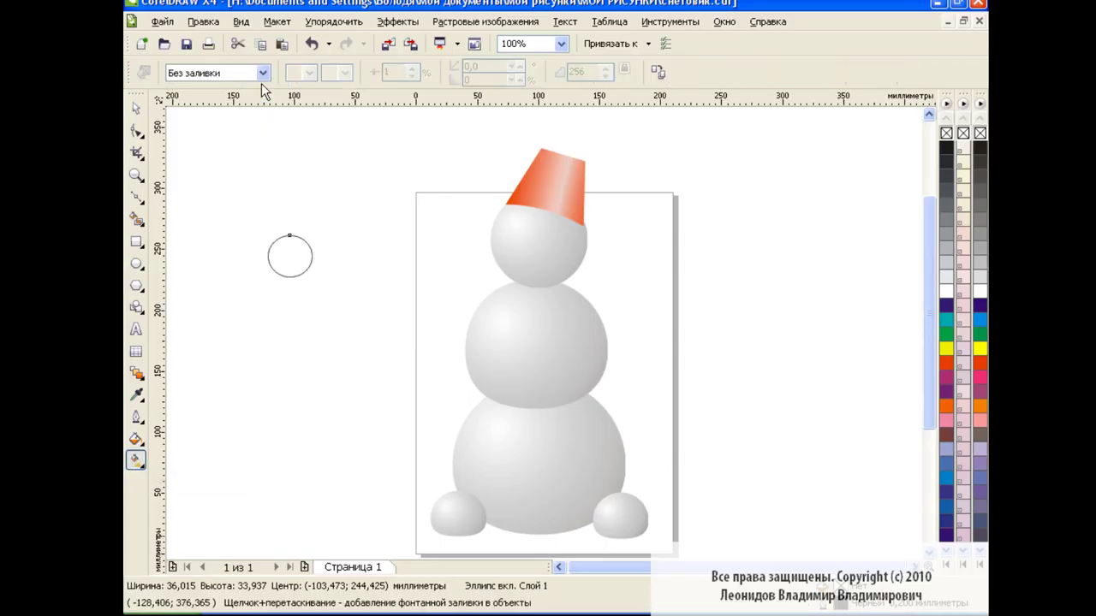
click(263, 72)
click(188, 117)
mouse_move(309, 253)
mouse_down()
mouse_move(289, 255)
mouse_move(564, 225)
mouse_up()
Place two copies of the gradient circle on the snowman's head as eyes.
key(space)
click(273, 240)
drag(275, 243, 520, 237)
click(657, 253)
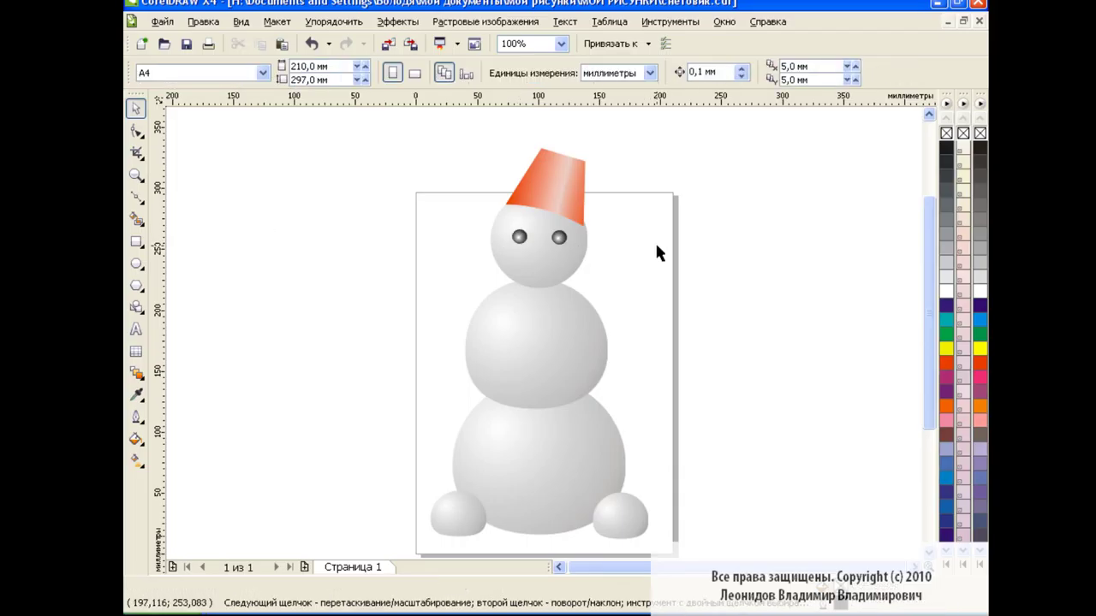
Paste another eye circle, shrink it to about 70%, and duplicate it to the right.
click(282, 45)
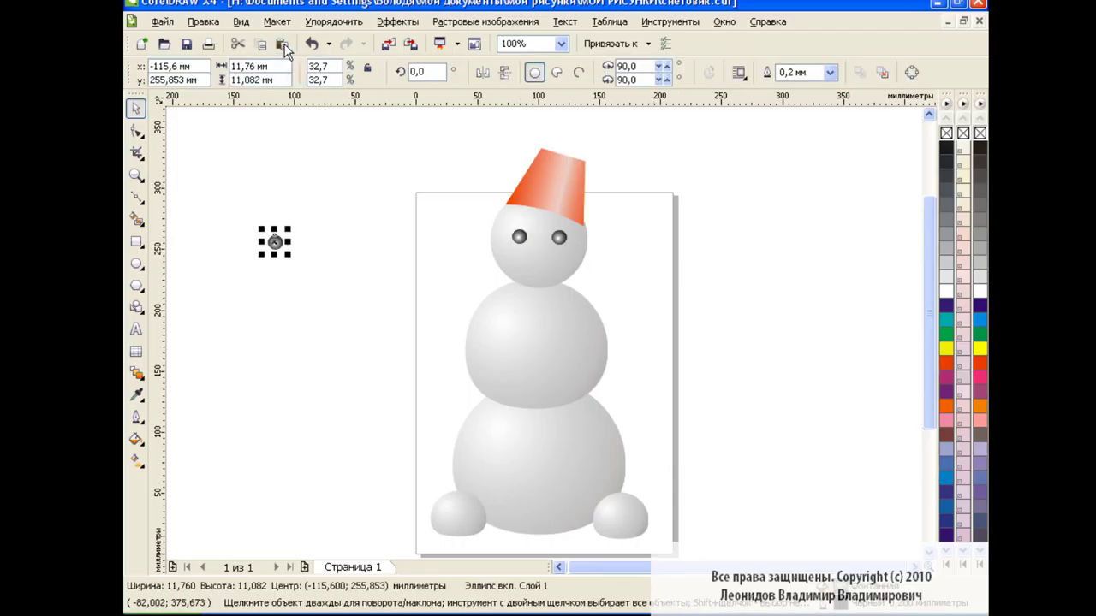
drag(291, 255, 278, 245)
click(355, 255)
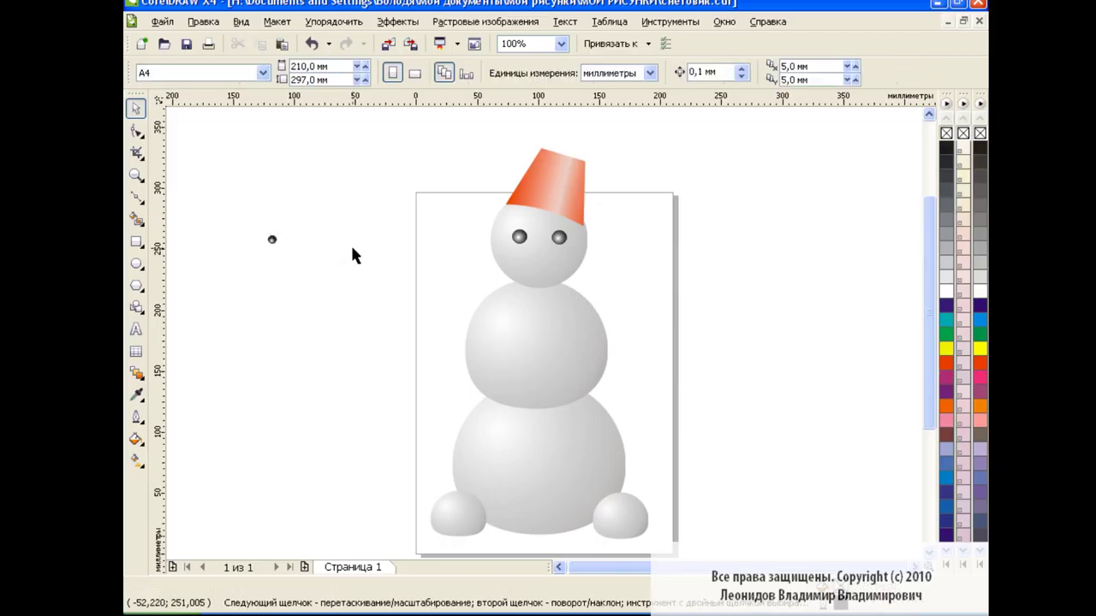
click(272, 243)
drag(272, 239, 371, 238)
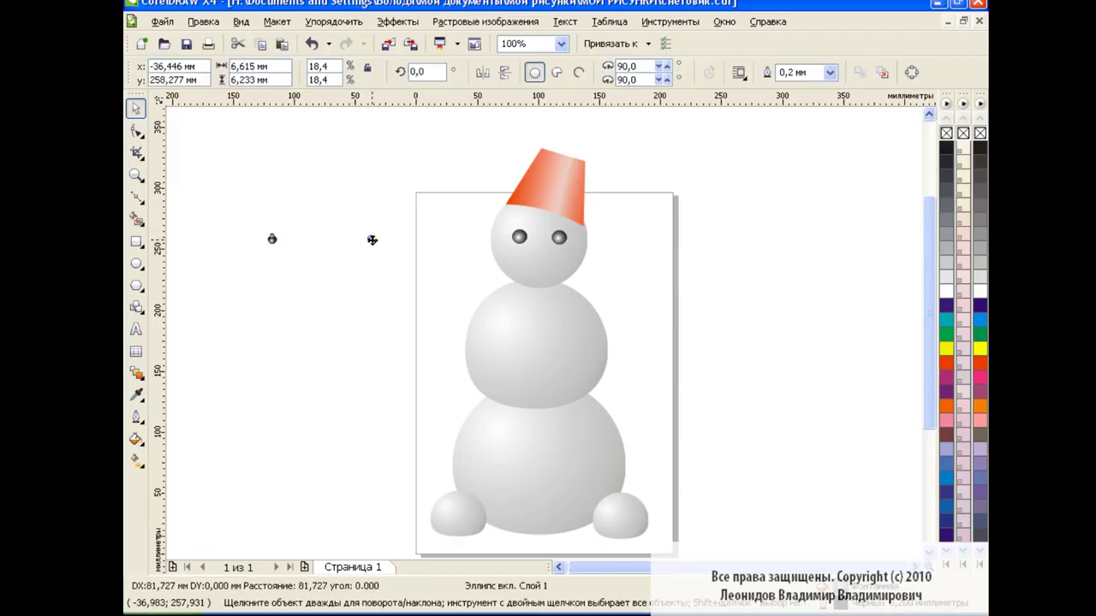
click(402, 270)
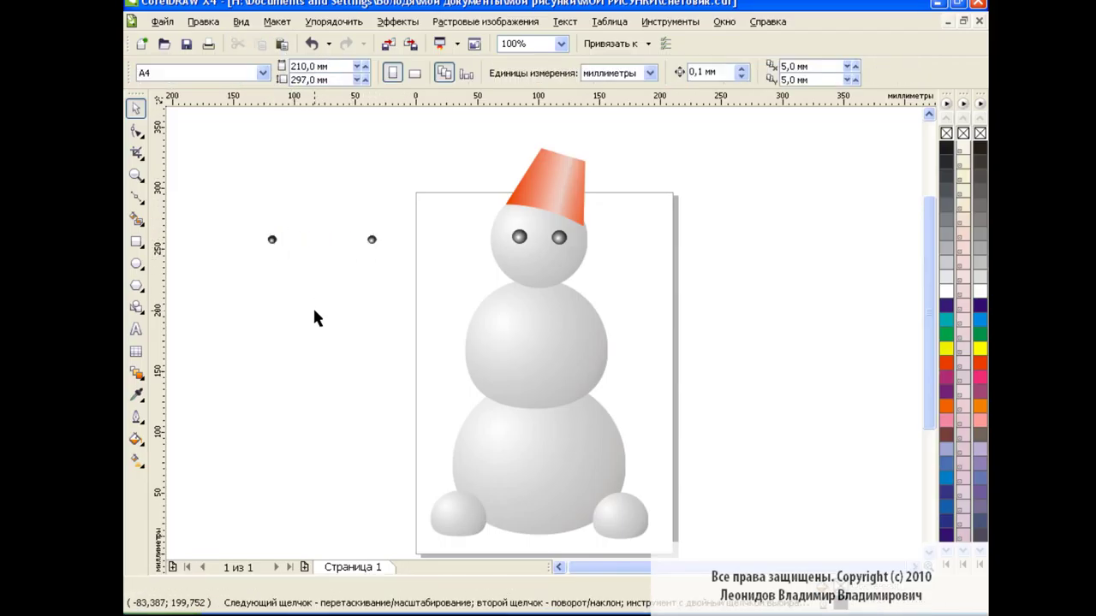
Blend the two small circles with 5 steps into a row of beads.
click(136, 372)
drag(272, 239, 372, 239)
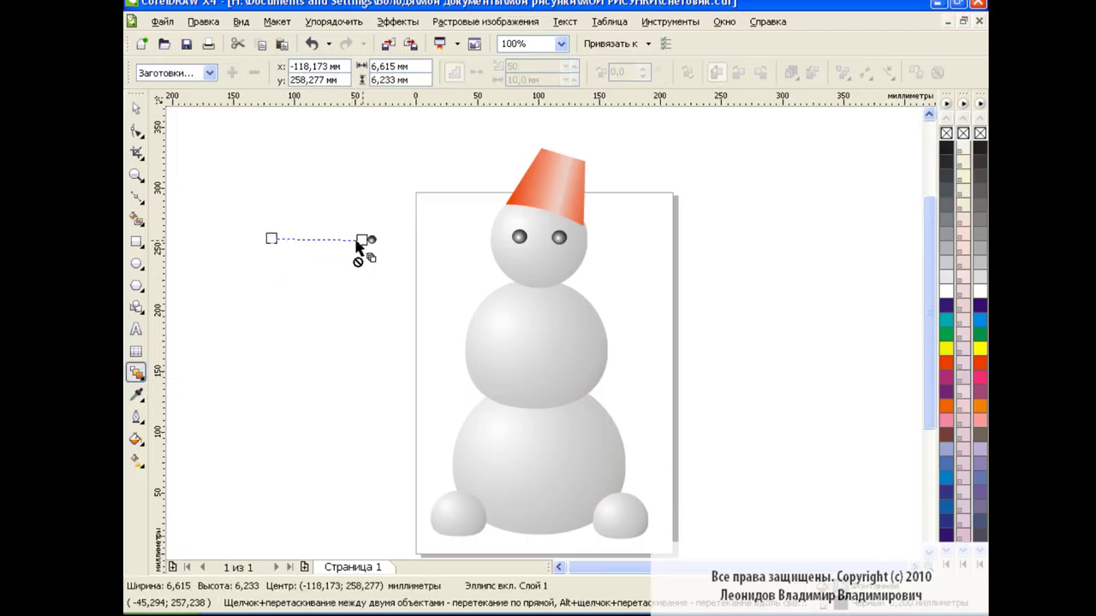
text(5)
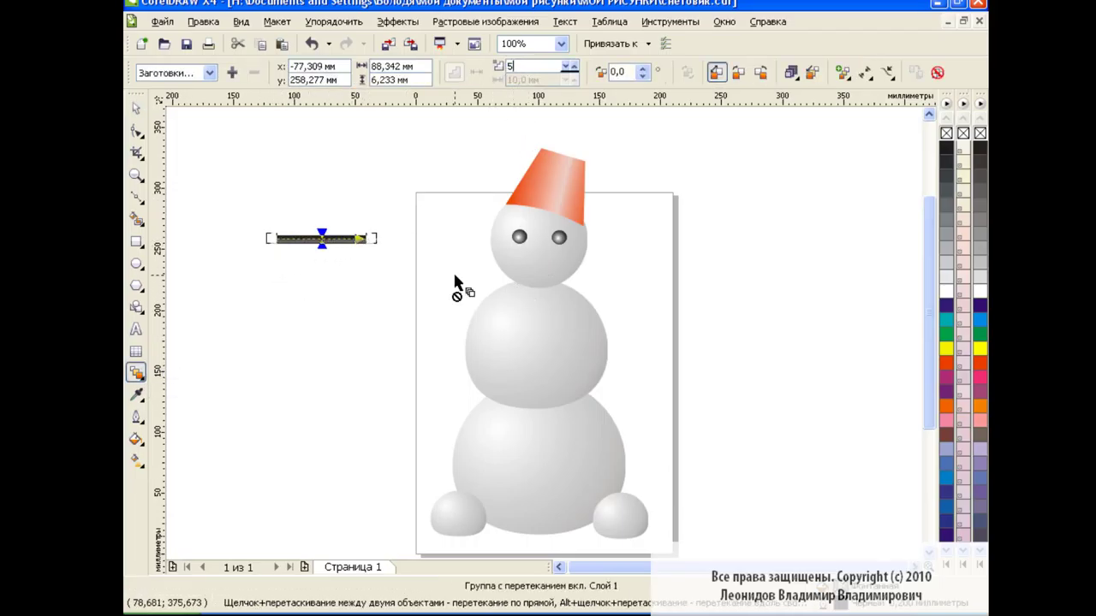
key(Return)
key(space)
click(360, 313)
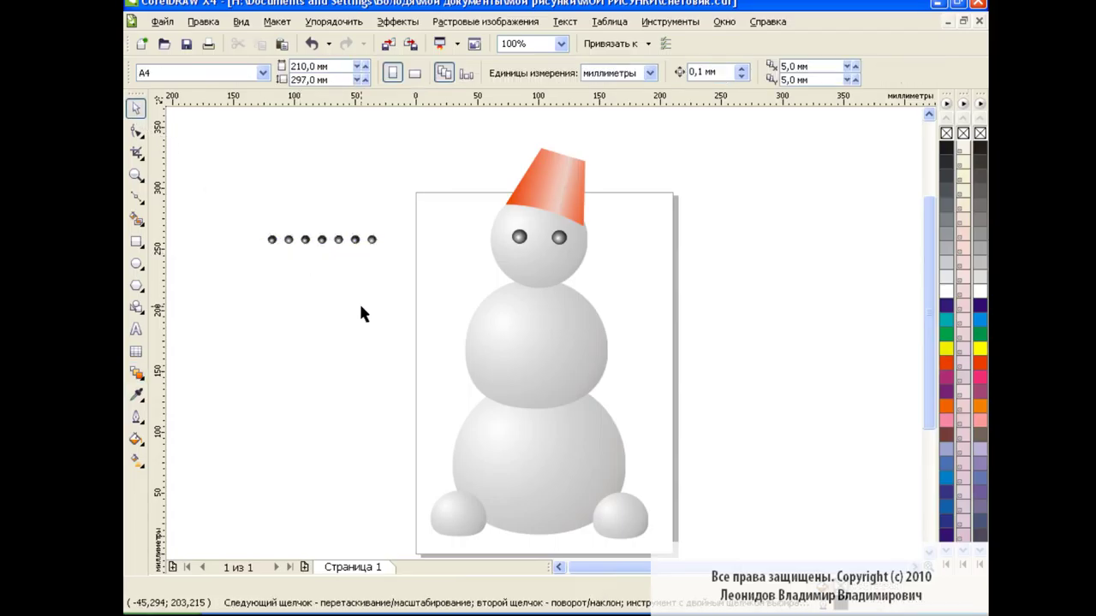
Draw a Bezier smile curve below the eyes.
click(136, 197)
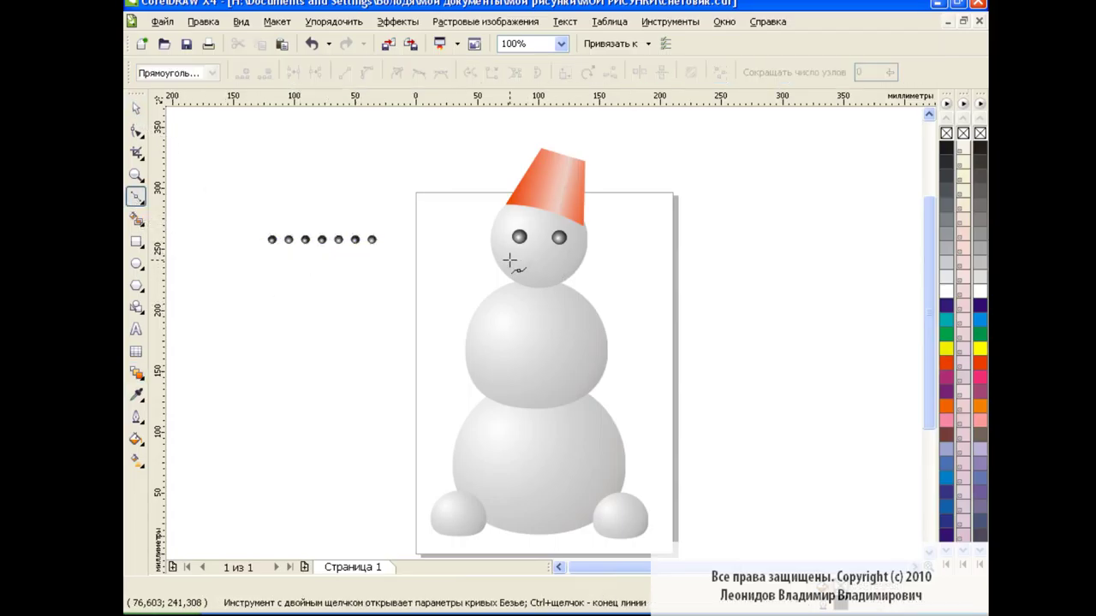
drag(564, 260, 591, 224)
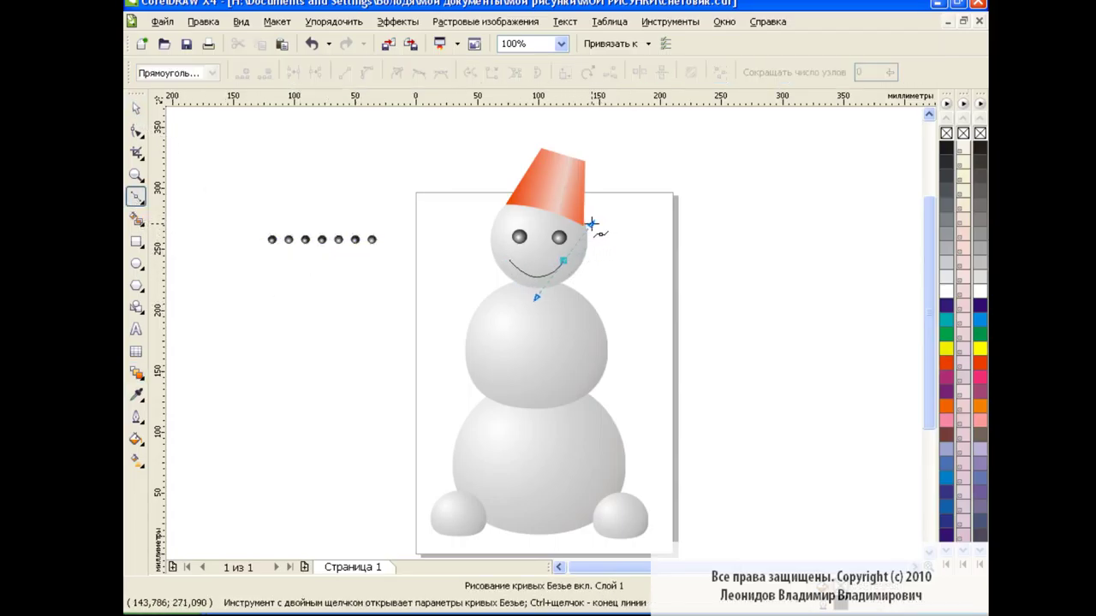
key(space)
Attach the bead blend to the smile curve as a new path, stretched across its length.
click(322, 239)
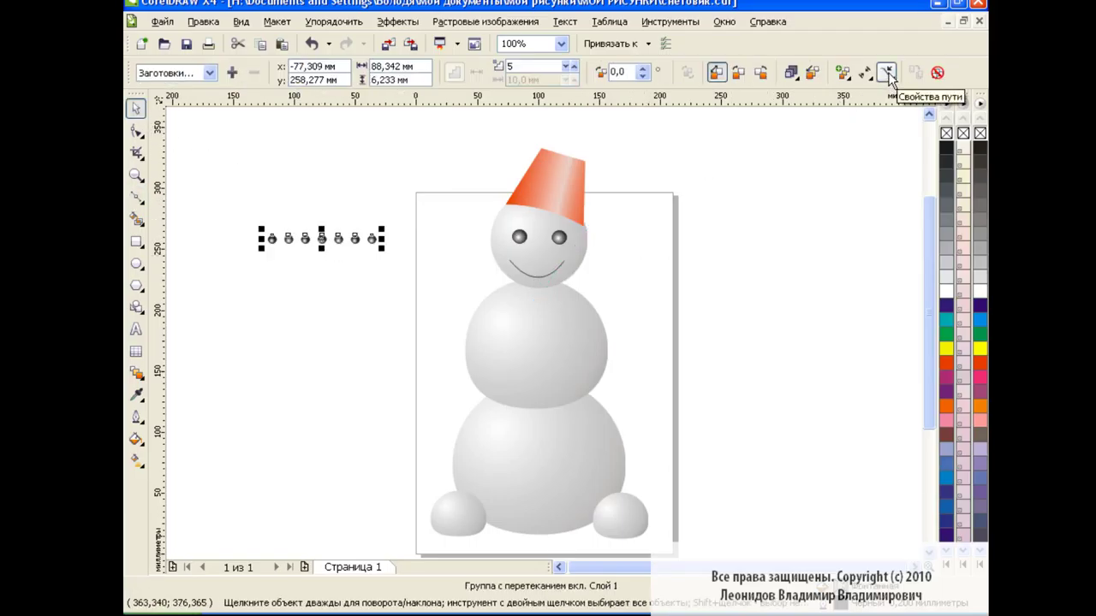
click(889, 75)
click(782, 92)
click(552, 269)
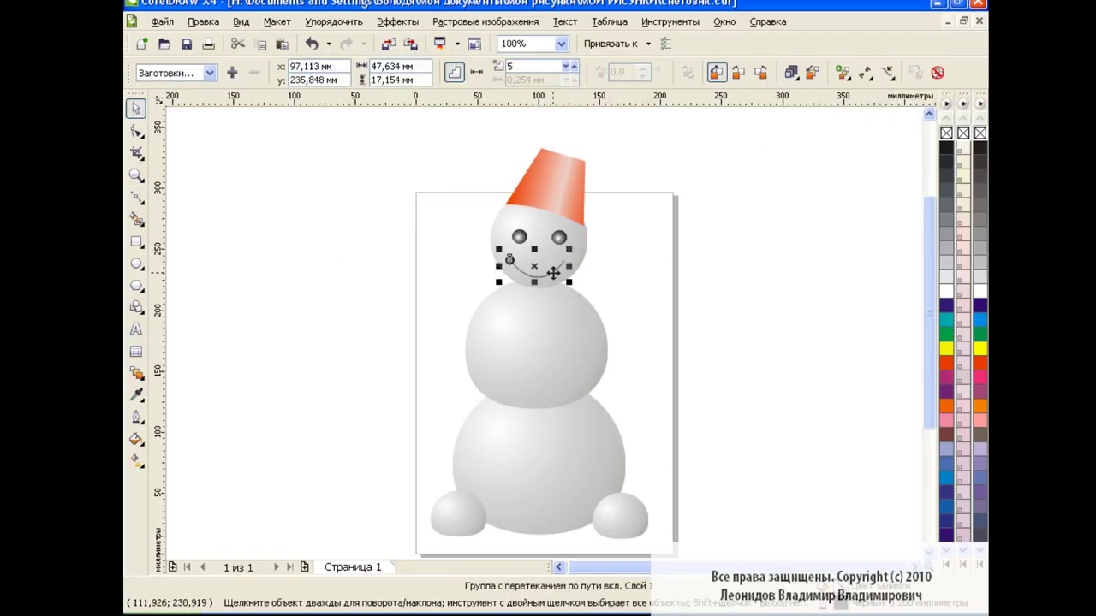
click(137, 372)
drag(508, 260, 569, 266)
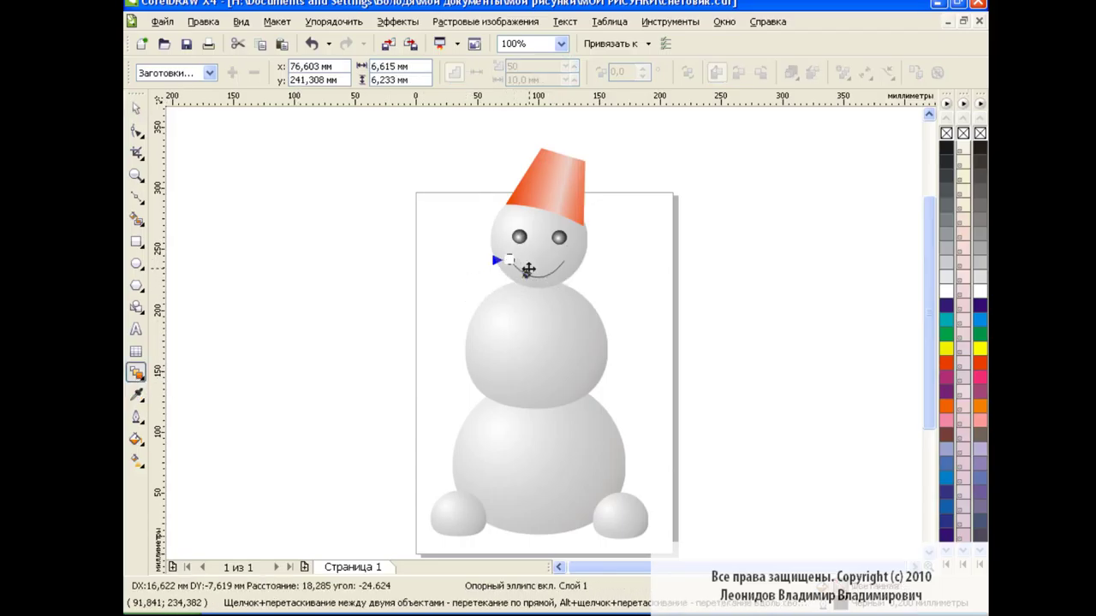
key(space)
click(368, 300)
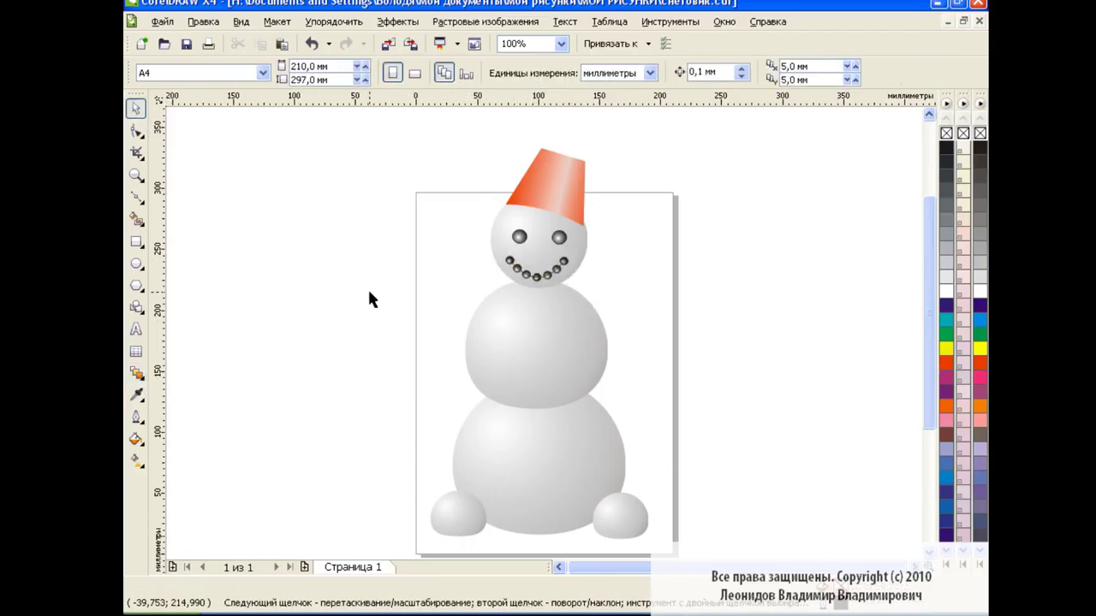
Flatten the bead smile to about 79% height and break the blend group apart.
click(537, 276)
drag(536, 286, 536, 281)
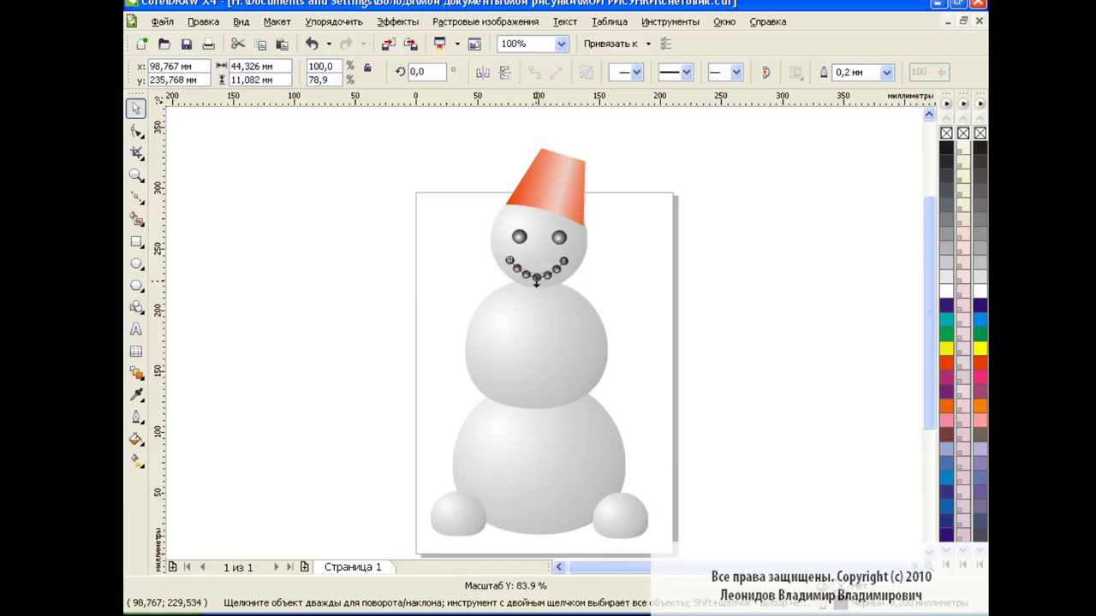
drag(482, 243, 599, 293)
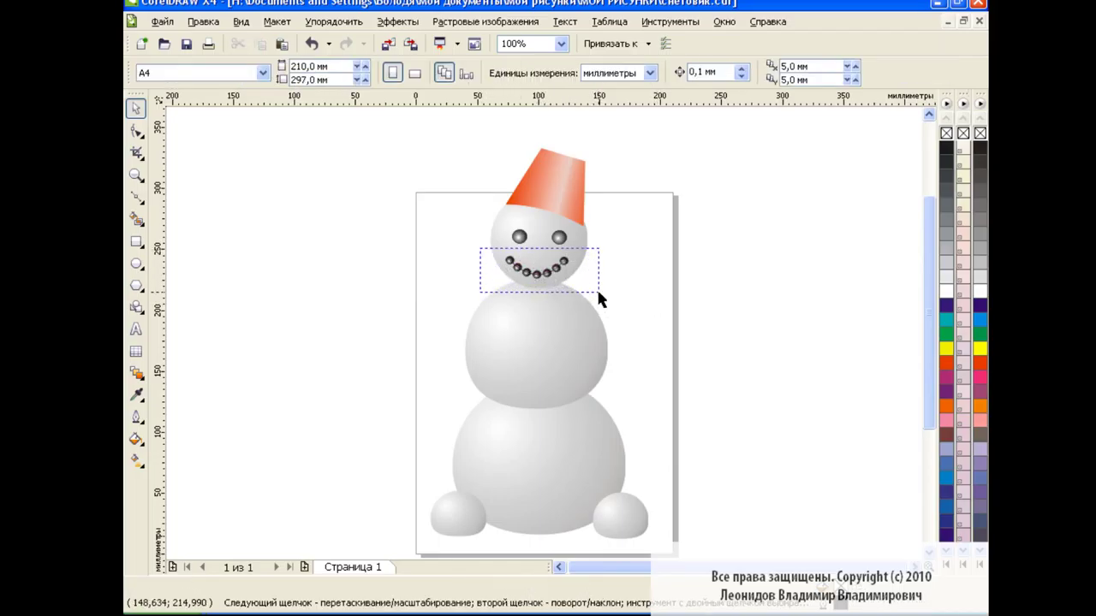
click(351, 22)
click(479, 214)
click(394, 250)
Delete the smile's guide curve from Слой 1 in the Object Manager.
click(670, 22)
click(709, 120)
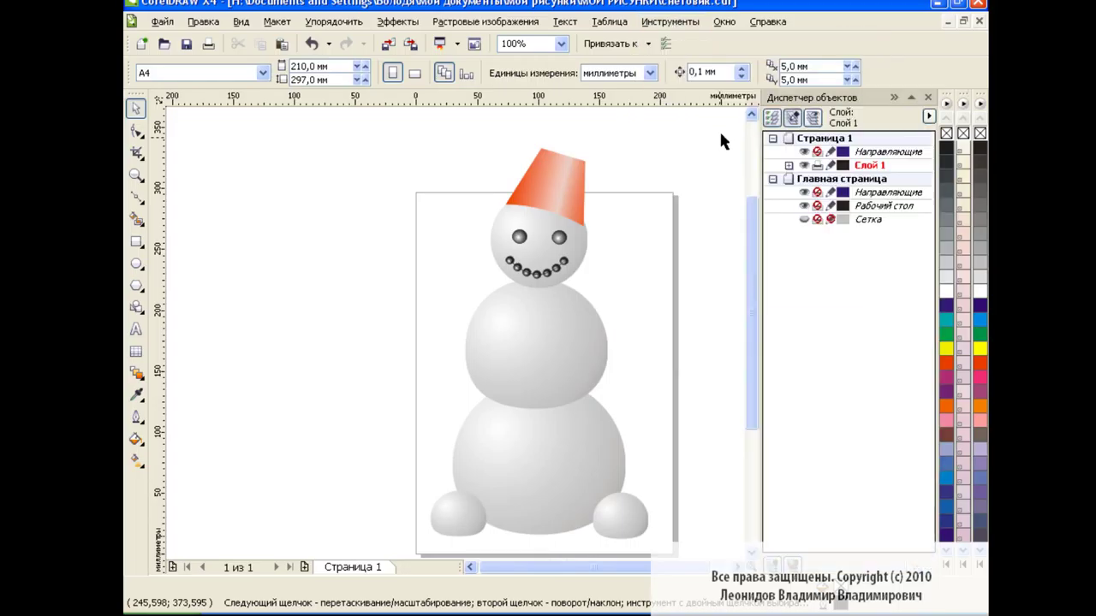
click(787, 165)
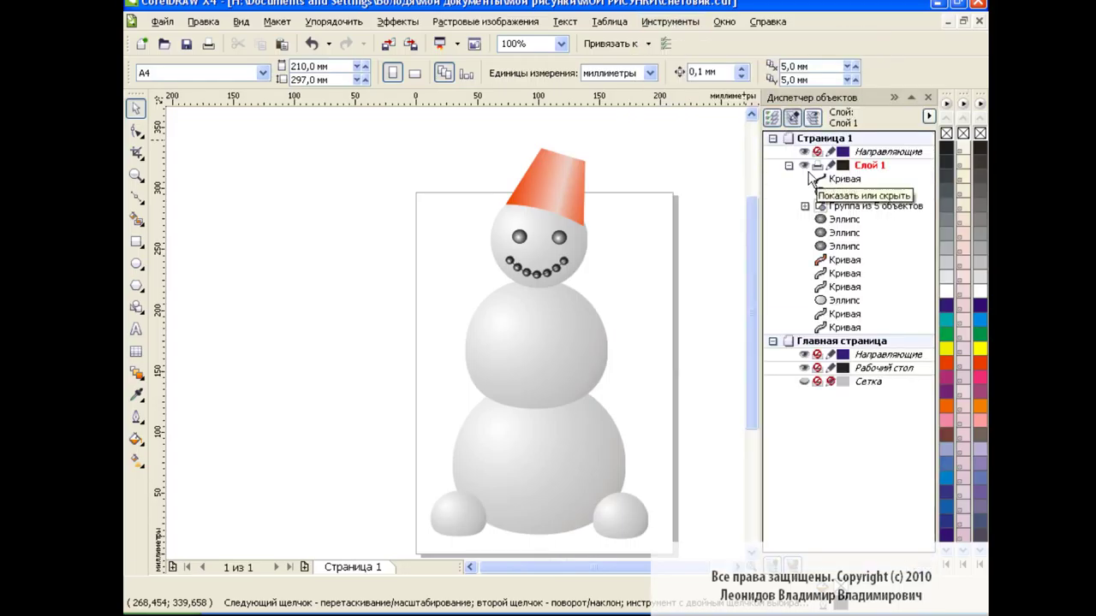
click(846, 178)
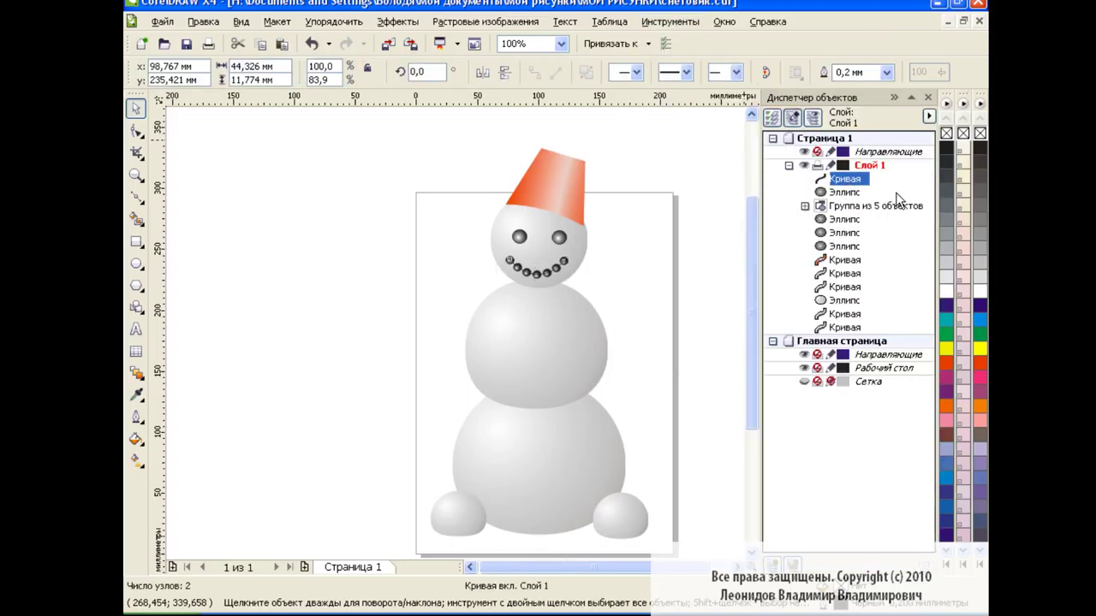
key(Delete)
click(928, 96)
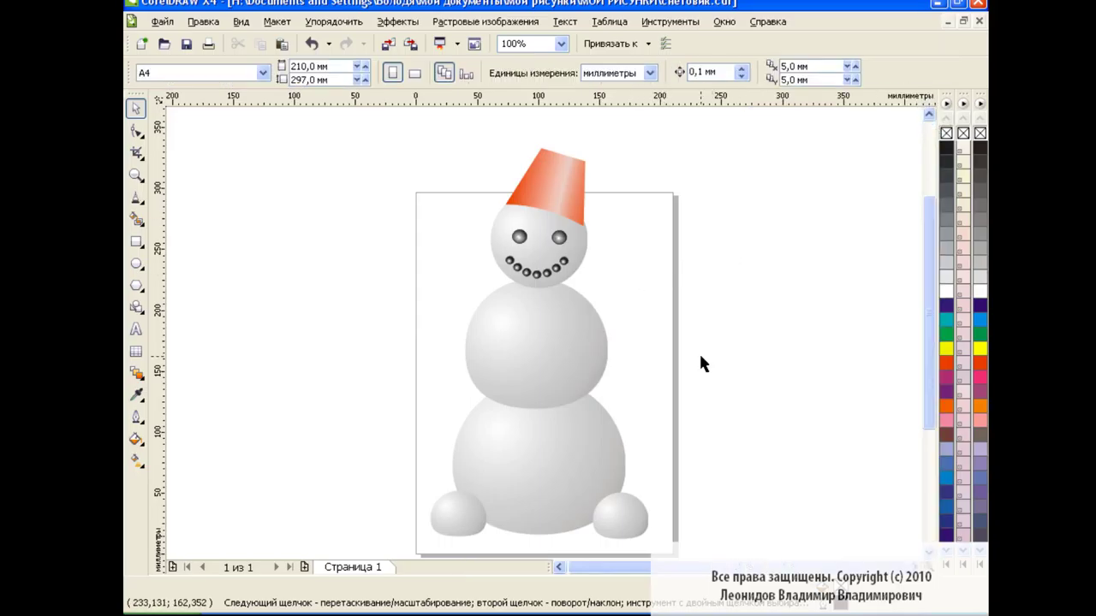
Draw a closed polyline triangle nose on the face, pointing down-right.
click(136, 198)
click(211, 283)
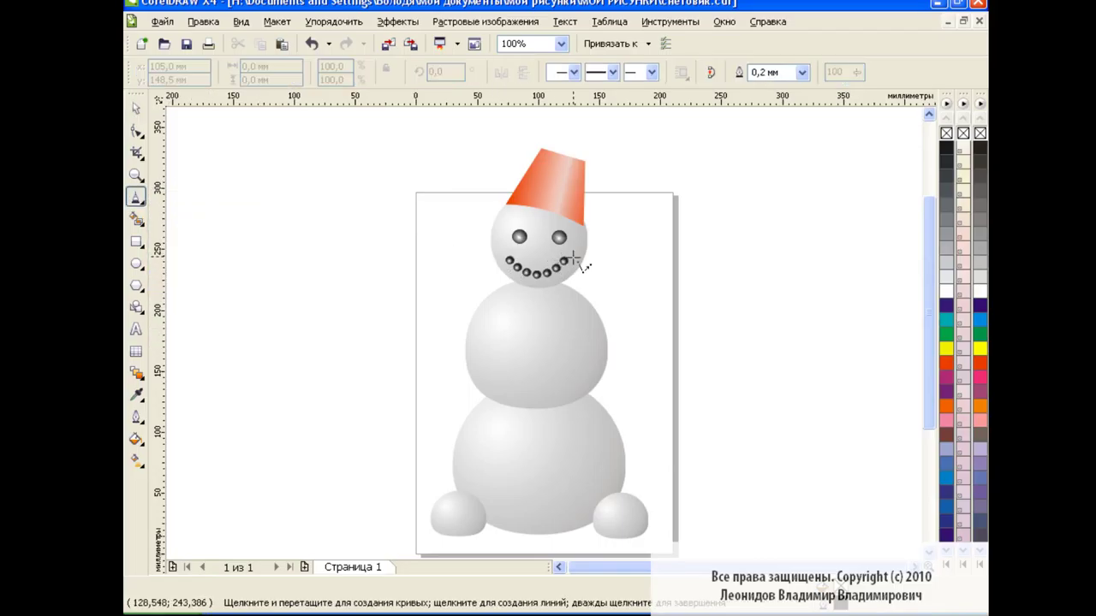
click(536, 243)
click(534, 256)
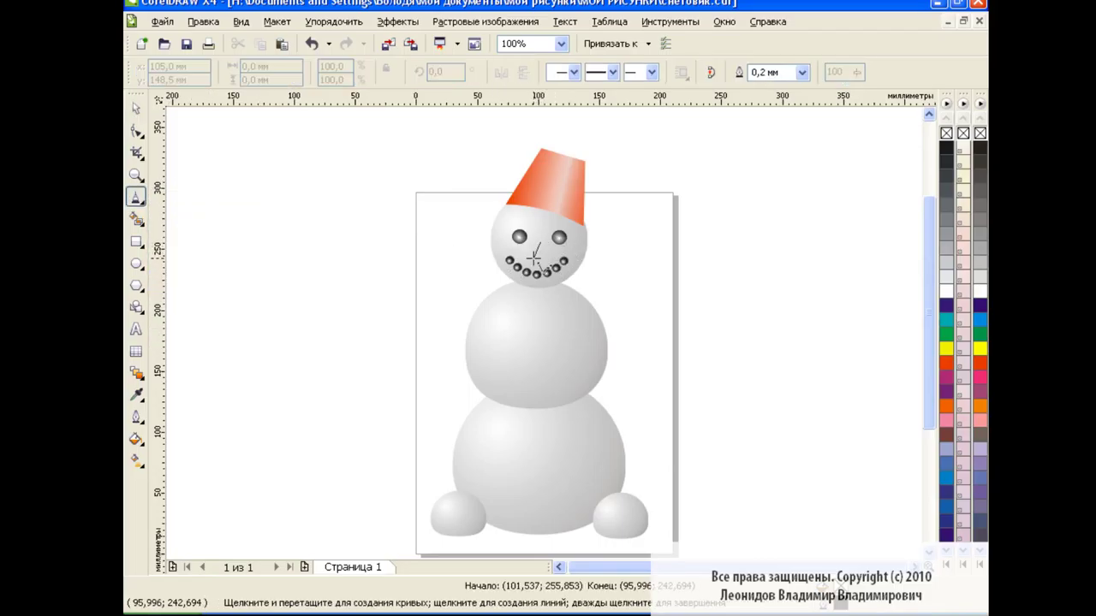
click(579, 277)
click(538, 243)
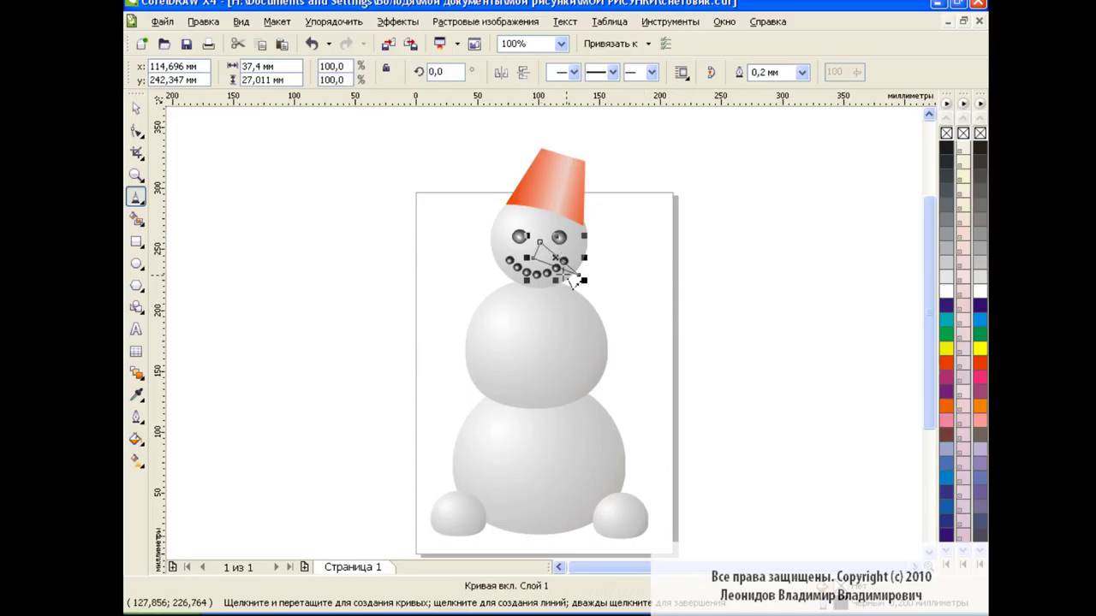
Fill the nose orange-red and remove its outline.
click(947, 364)
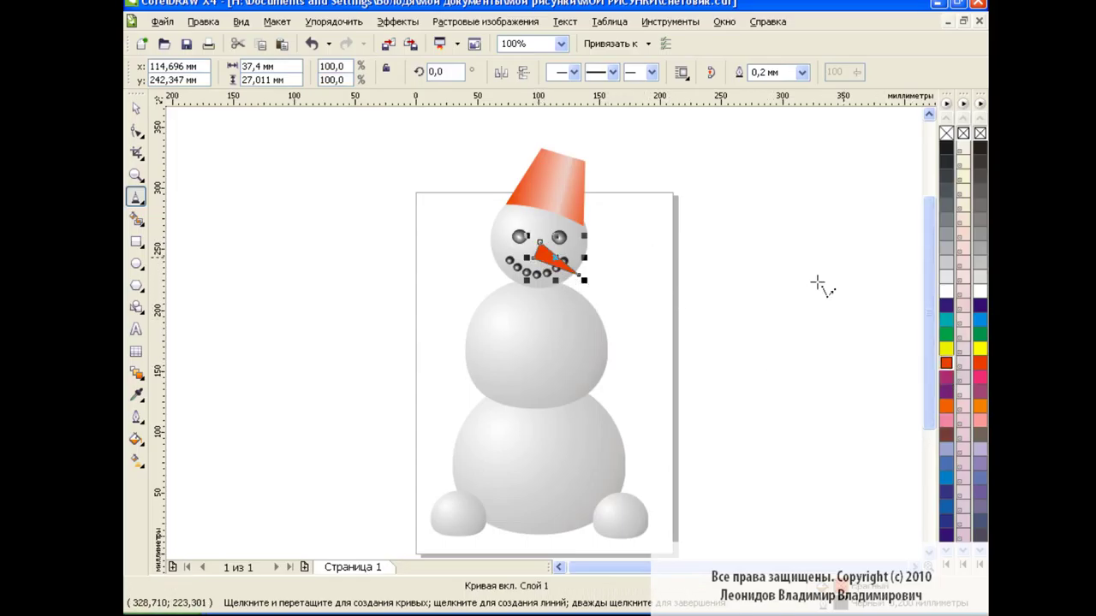
right_click(946, 134)
key(space)
click(362, 295)
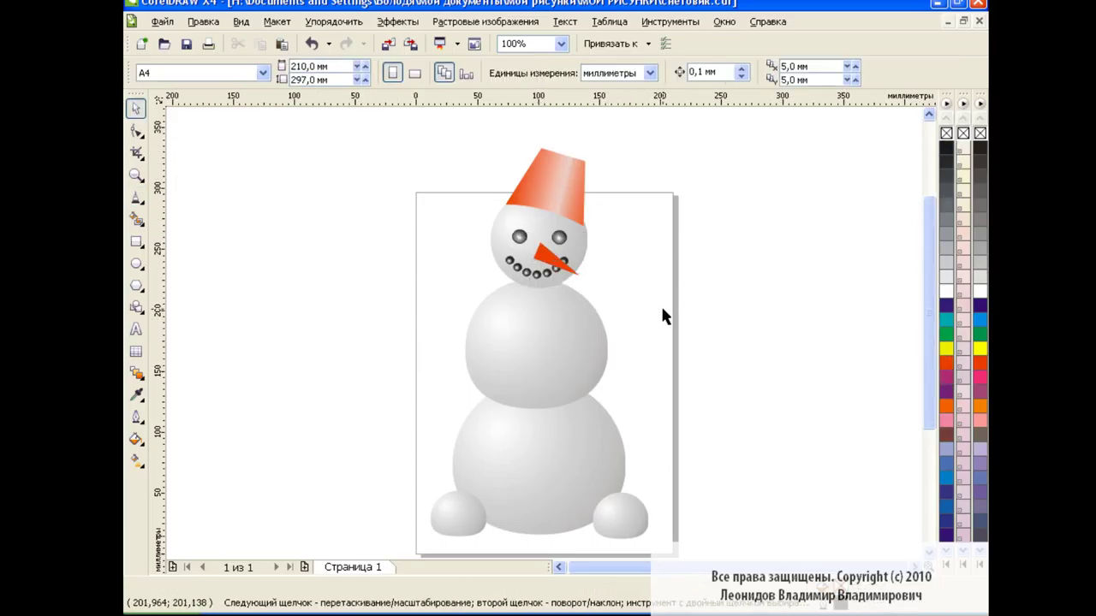
click(571, 272)
click(137, 130)
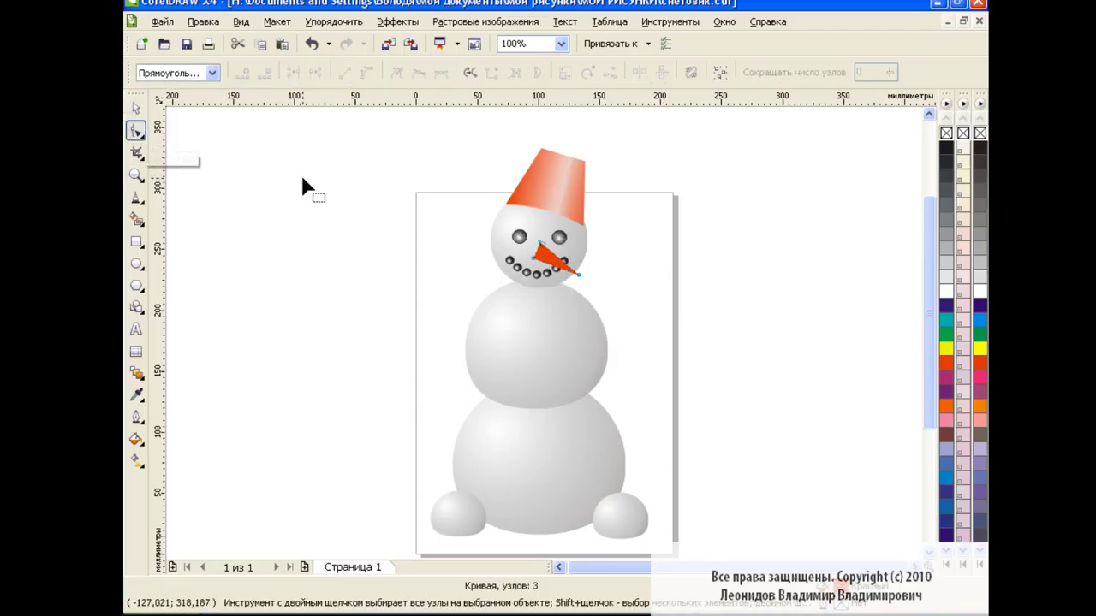
Convert a nose edge to a curve and bend it slightly.
drag(533, 261, 532, 262)
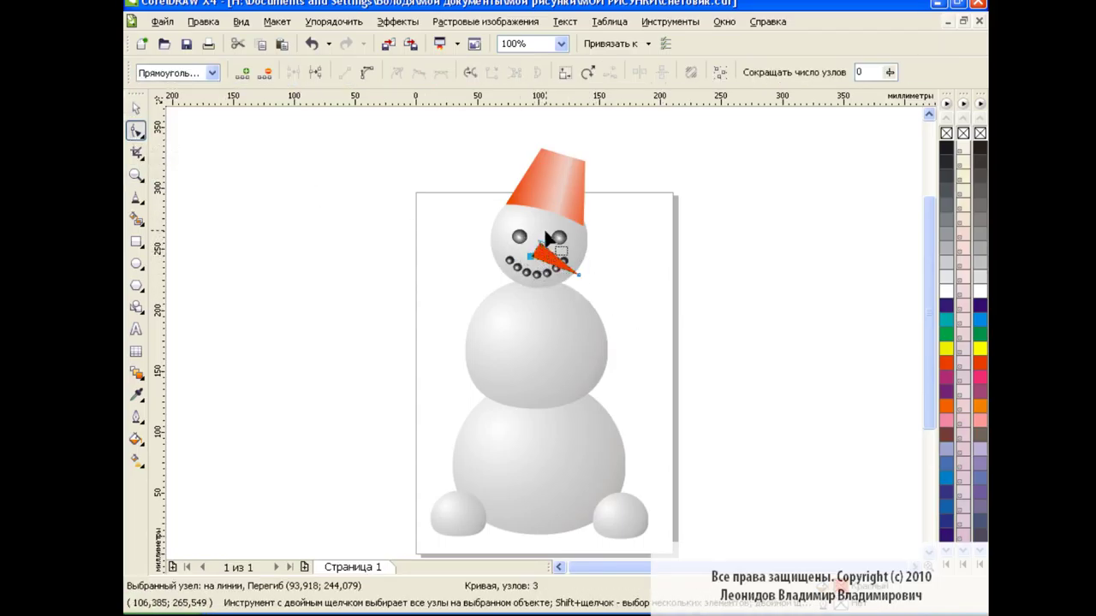
click(367, 73)
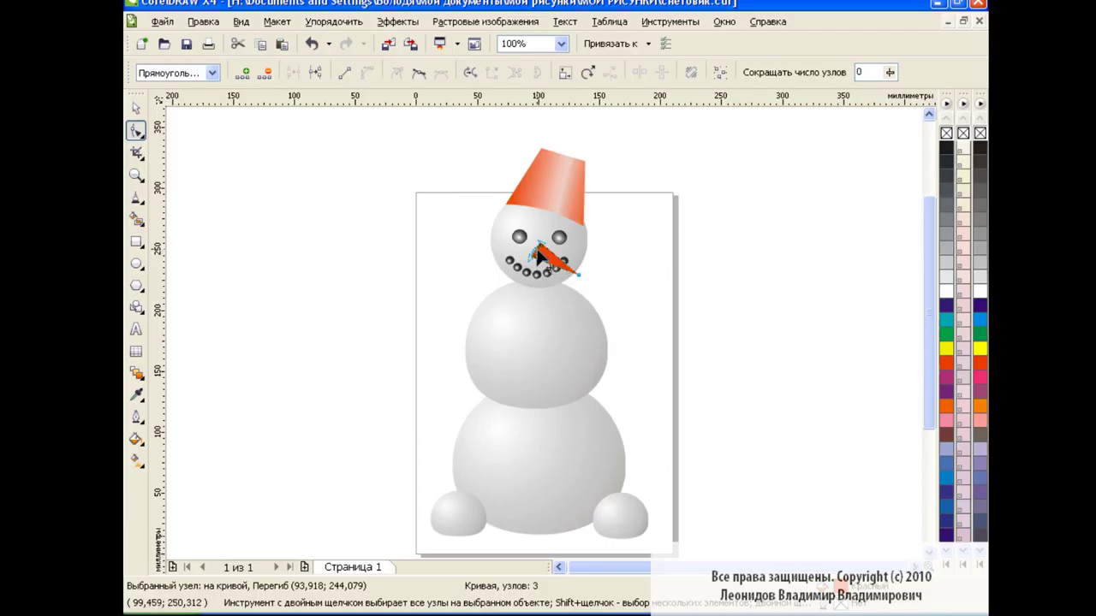
drag(537, 249, 536, 252)
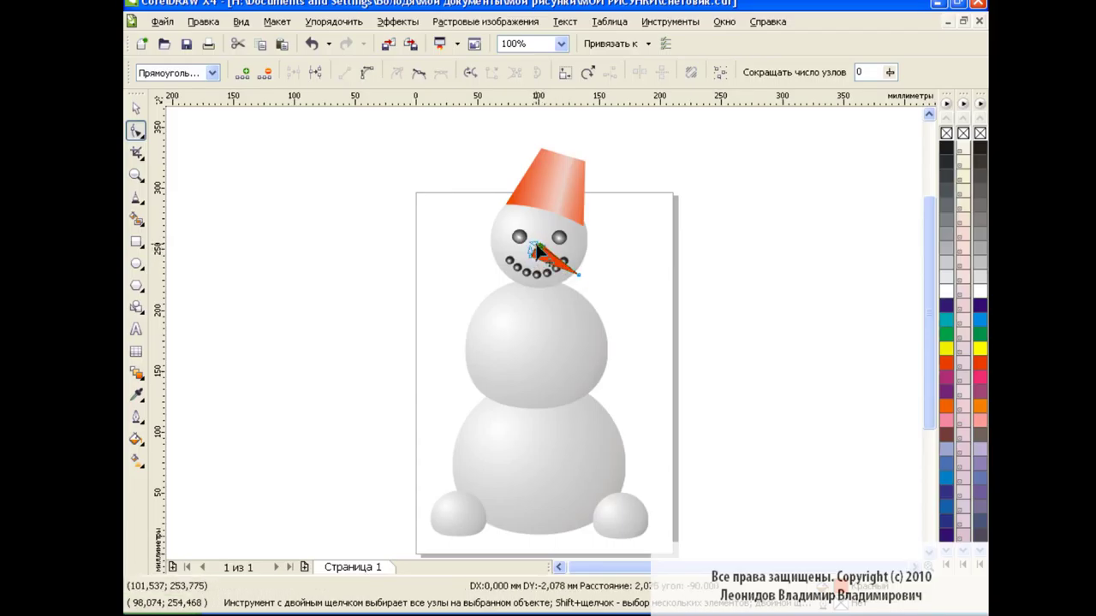
key(space)
click(344, 275)
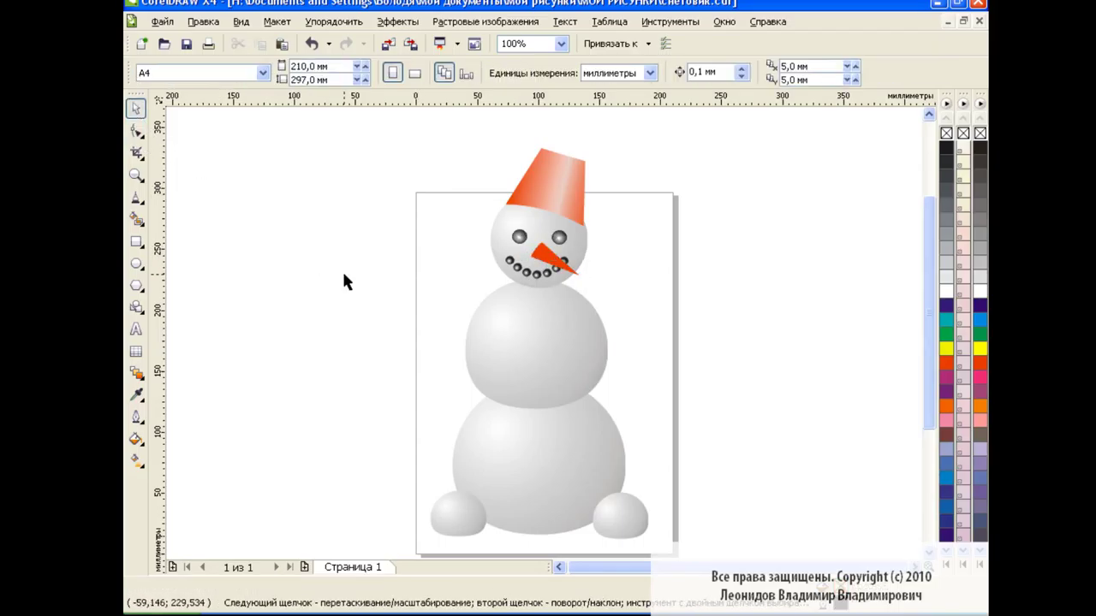
click(546, 260)
At 400% zoom, bend the nose's upper edge and adjust the top node to round it.
click(561, 43)
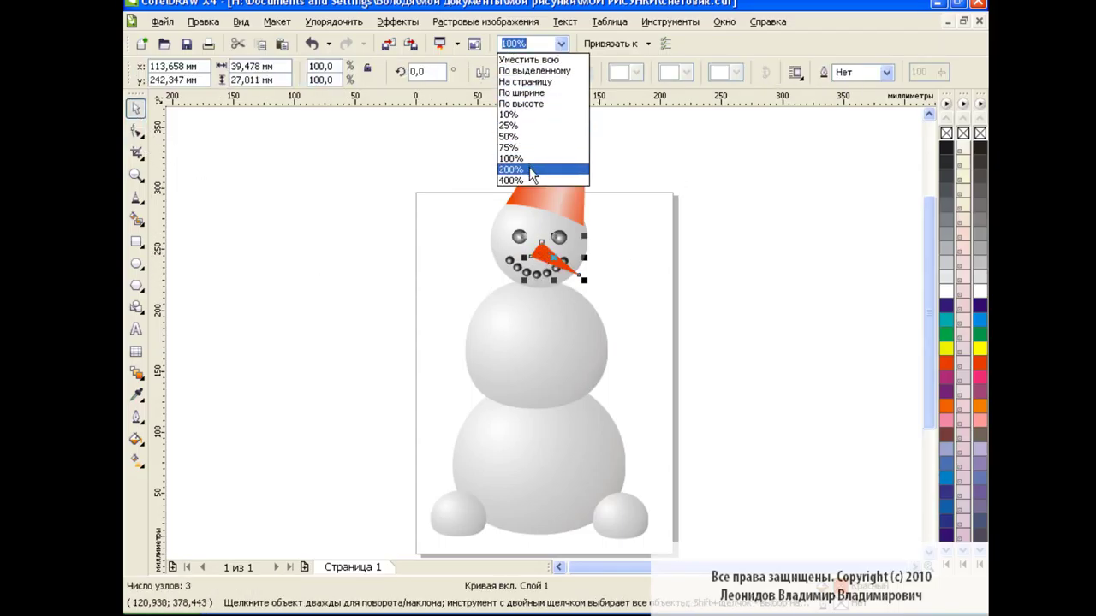
click(518, 184)
scroll(909, 292, up, 5)
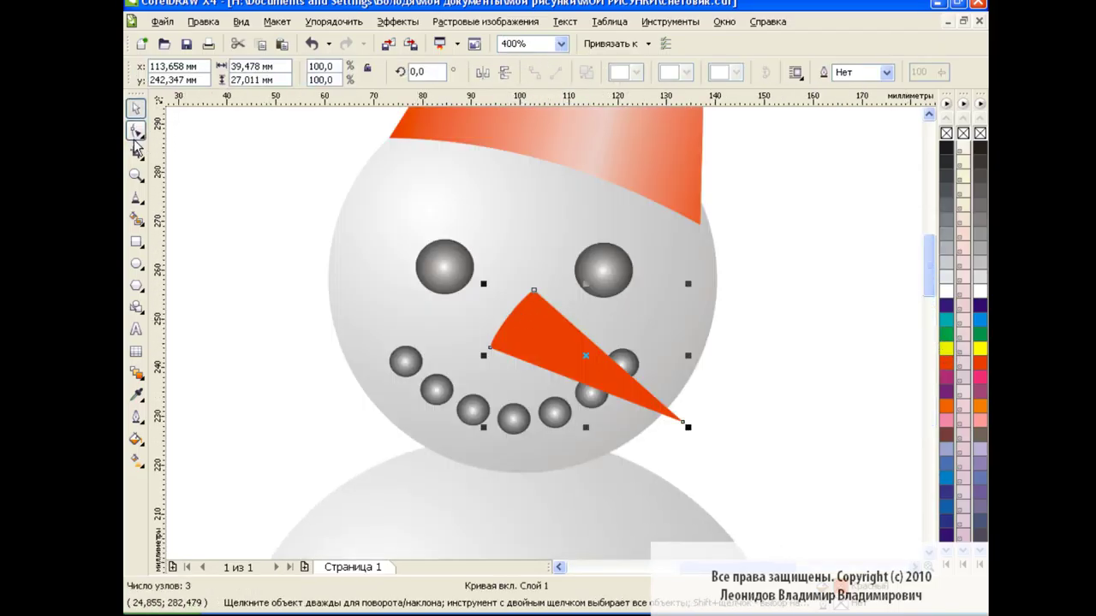
click(135, 130)
drag(509, 314, 505, 287)
click(533, 294)
drag(489, 342, 472, 326)
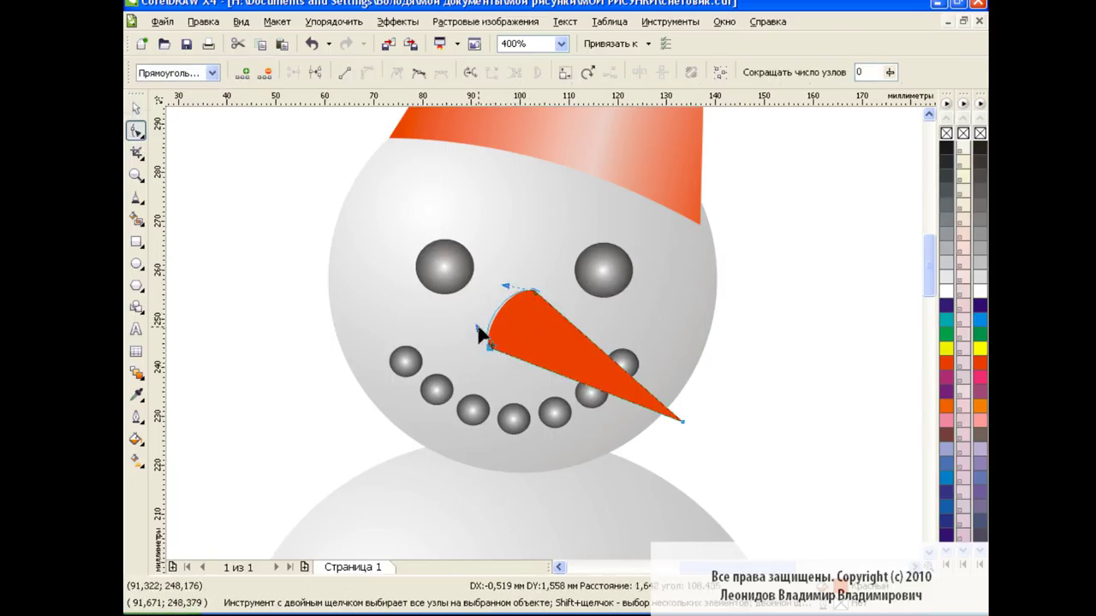
Return the view to 100% and deselect the finished nose.
click(560, 45)
click(520, 158)
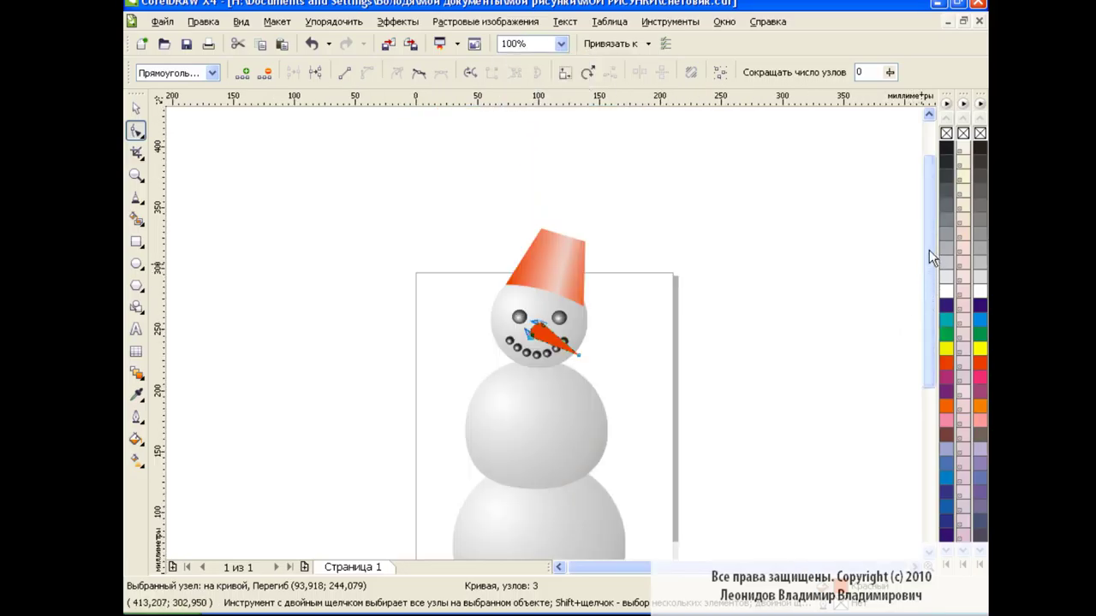
scroll(929, 249, down, 1)
scroll(925, 252, down, 1)
click(133, 110)
click(647, 344)
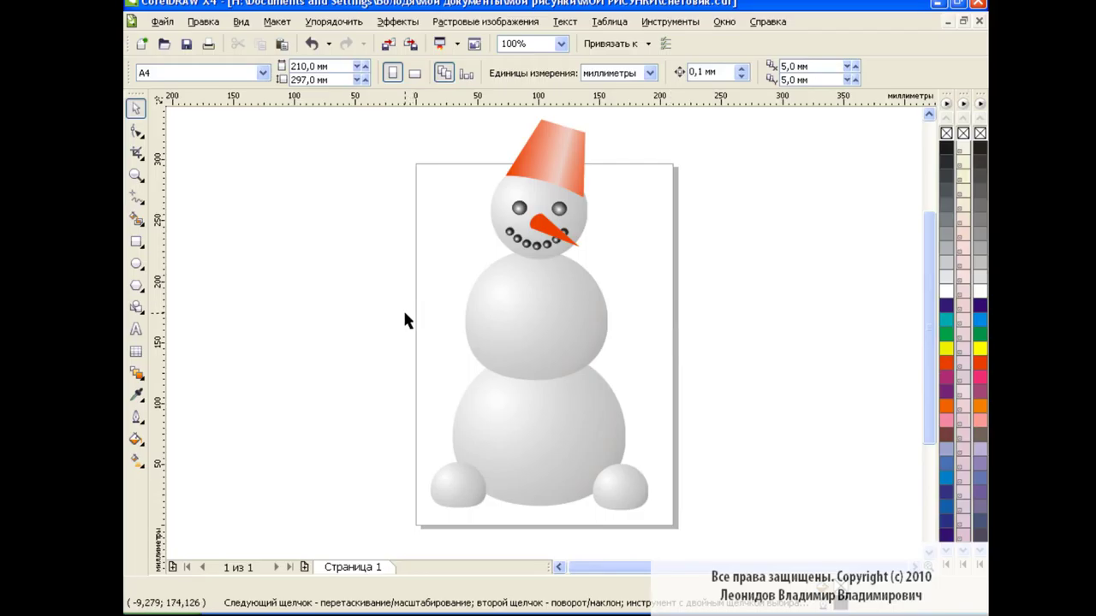
Freehand-draw a forked branch arm leftward from the middle snowball and enlarge it to about 157%.
click(136, 197)
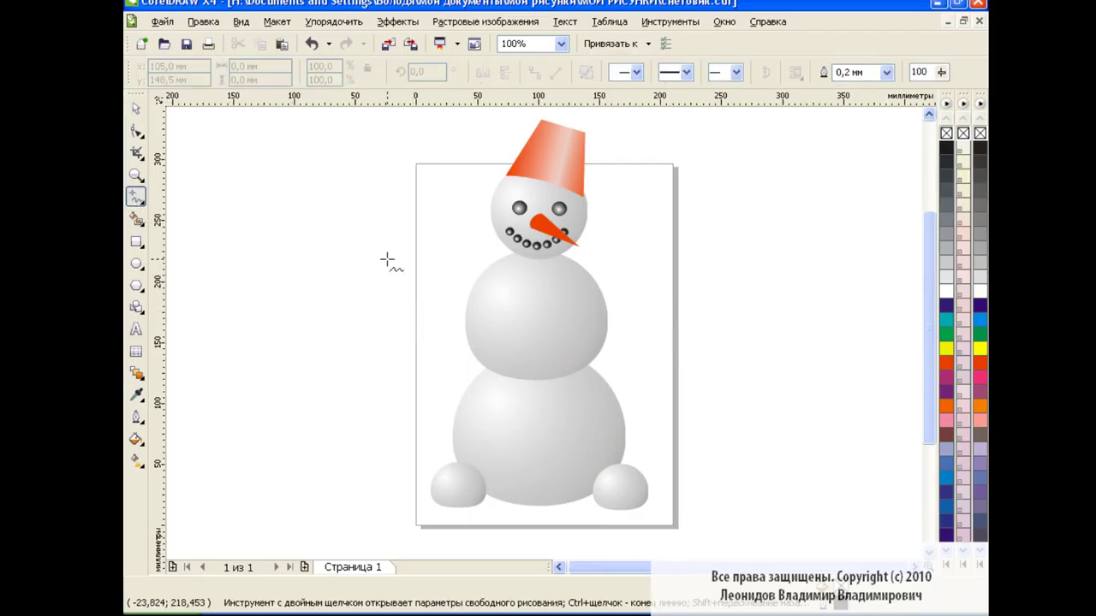
drag(447, 269, 395, 289)
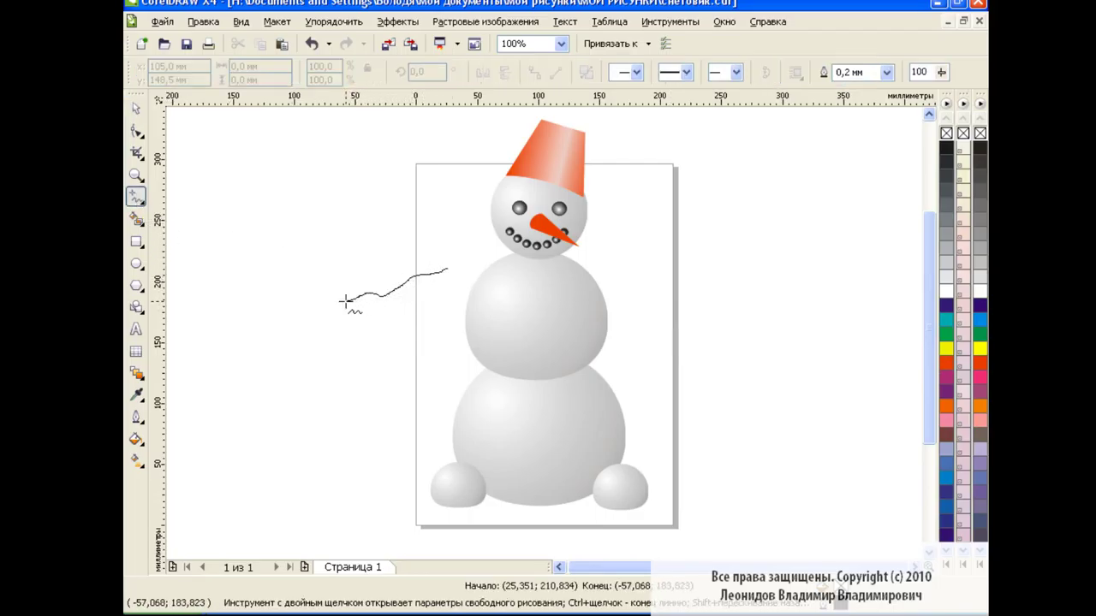
mouse_move(315, 317)
mouse_down()
mouse_move(282, 319)
mouse_move(310, 321)
mouse_move(446, 270)
mouse_up()
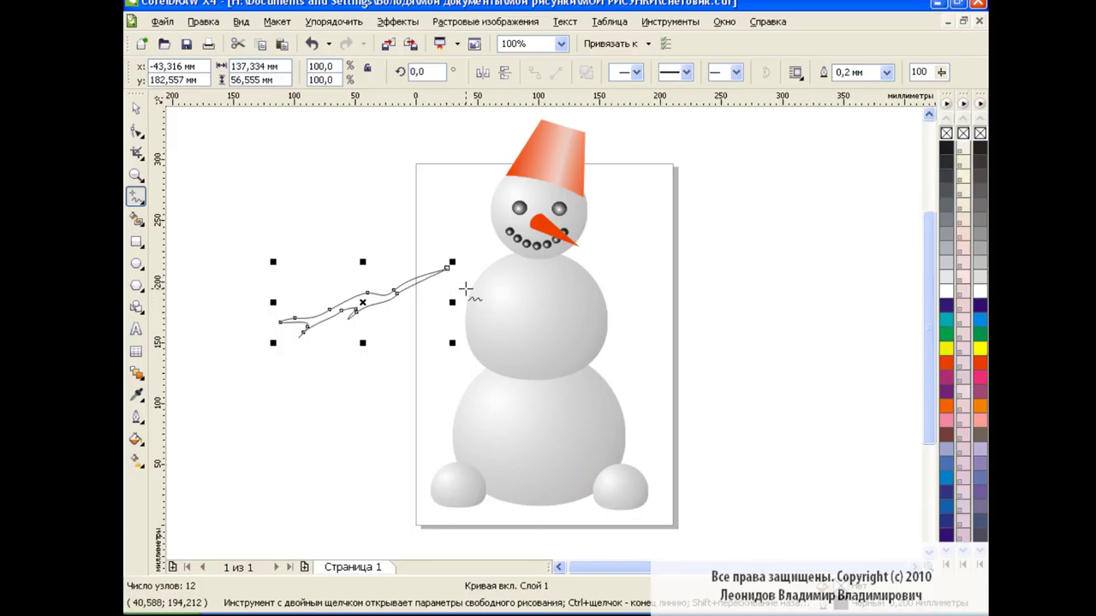
drag(452, 342, 548, 382)
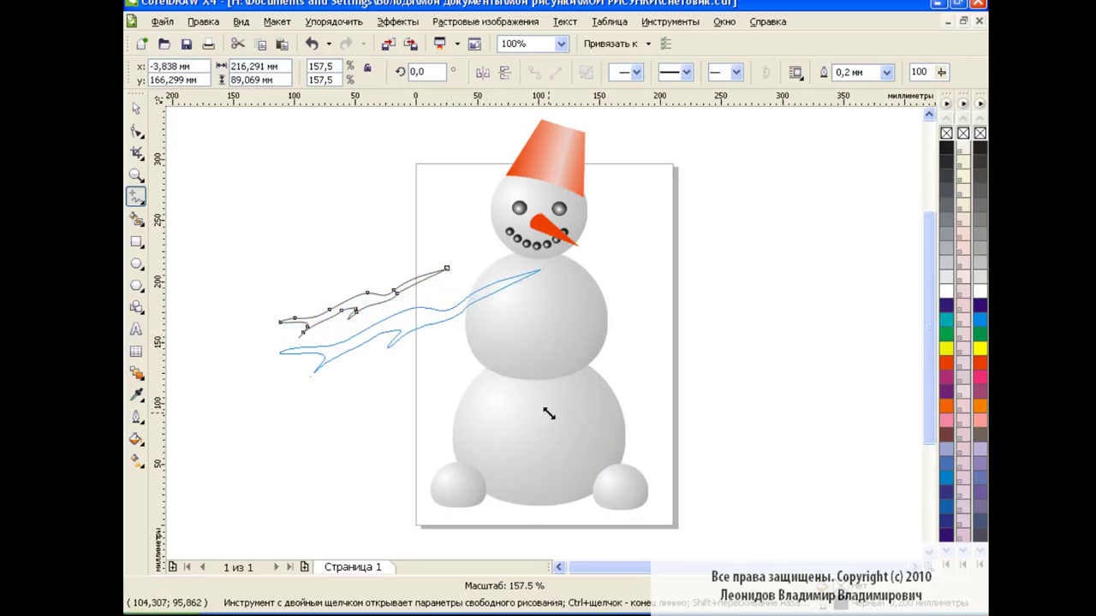
click(136, 130)
click(323, 375)
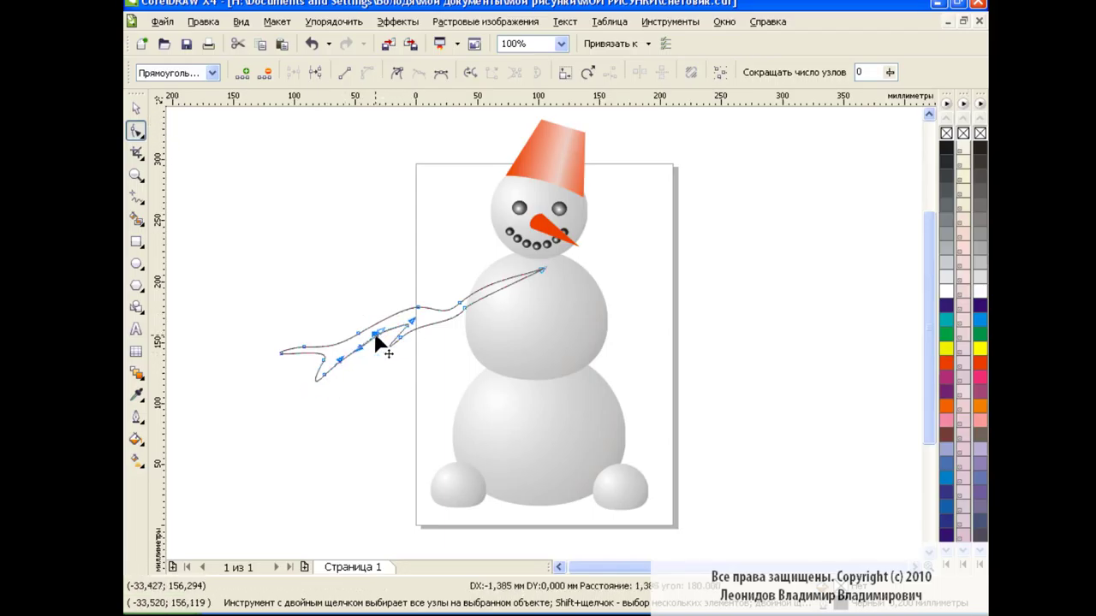
Reshape the arm's lower fork and upper curve by dragging its nodes.
click(326, 378)
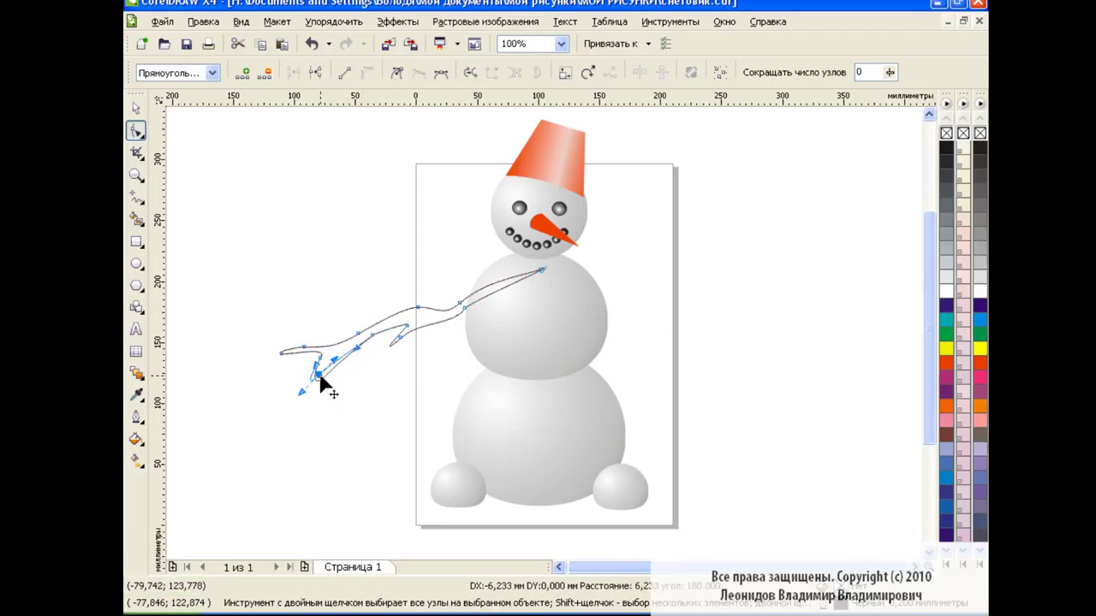
drag(326, 387, 325, 379)
click(373, 335)
drag(417, 321, 425, 313)
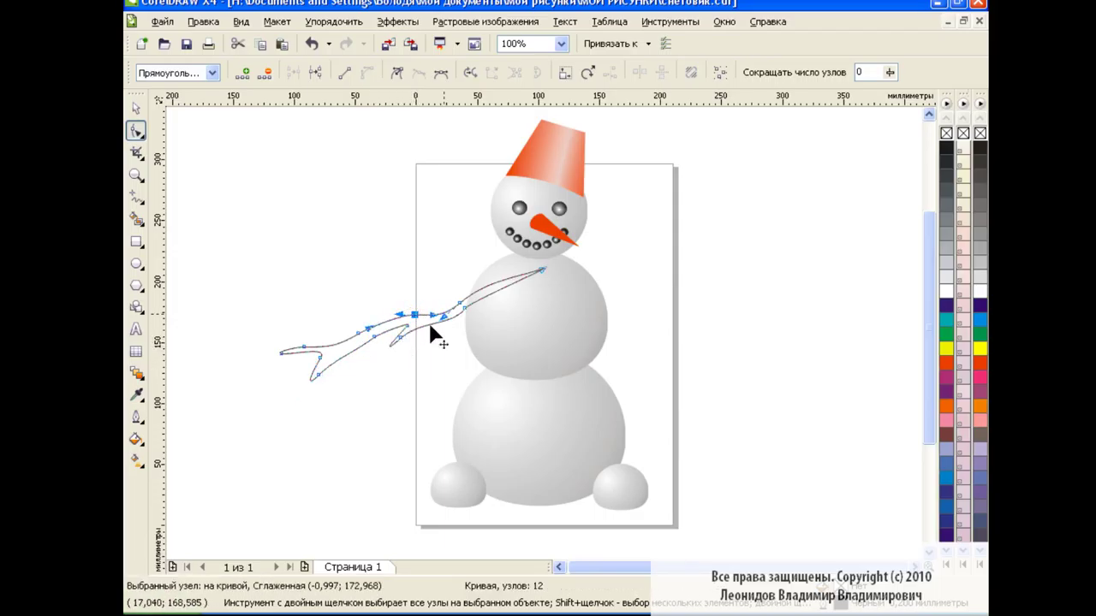
drag(329, 361, 324, 367)
click(135, 108)
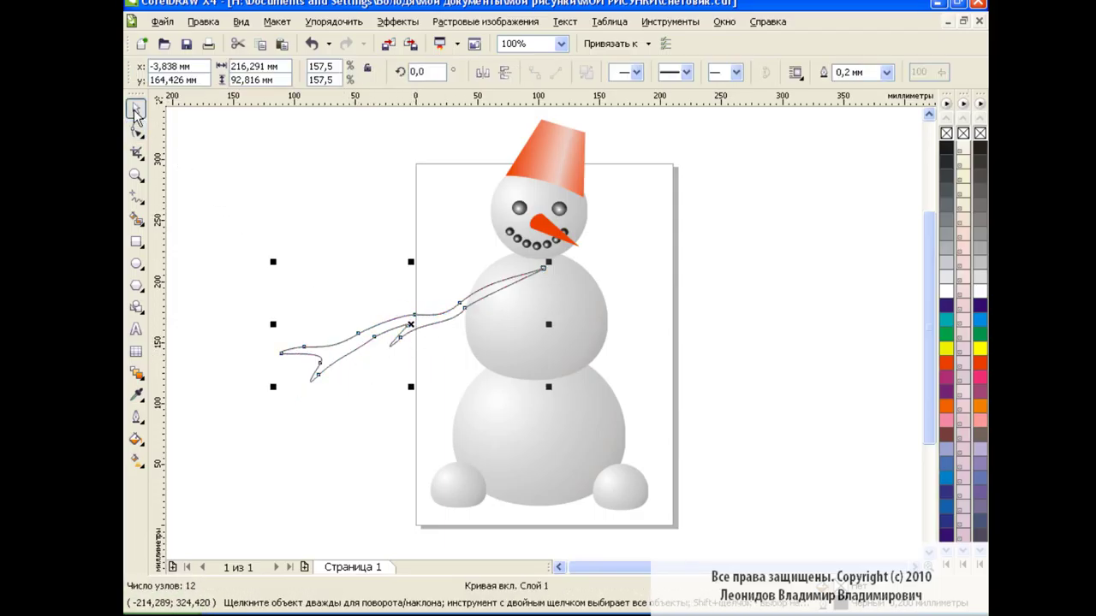
Place a smaller copy of the arm, about 77.6% scale, inside it and stretch its end nodes to the tip.
drag(549, 386, 525, 357)
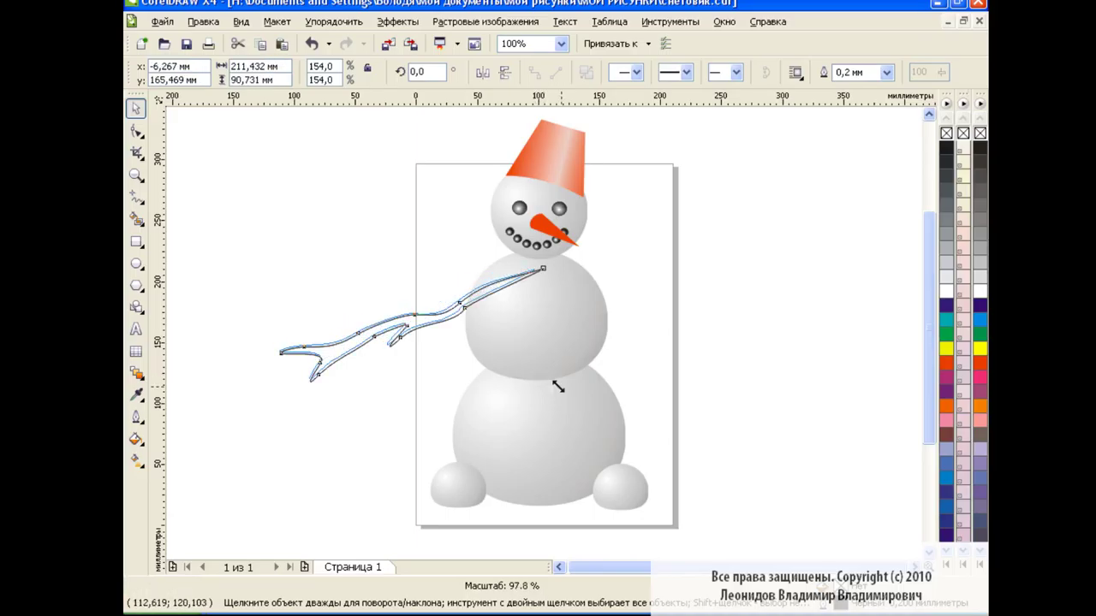
drag(365, 304, 410, 357)
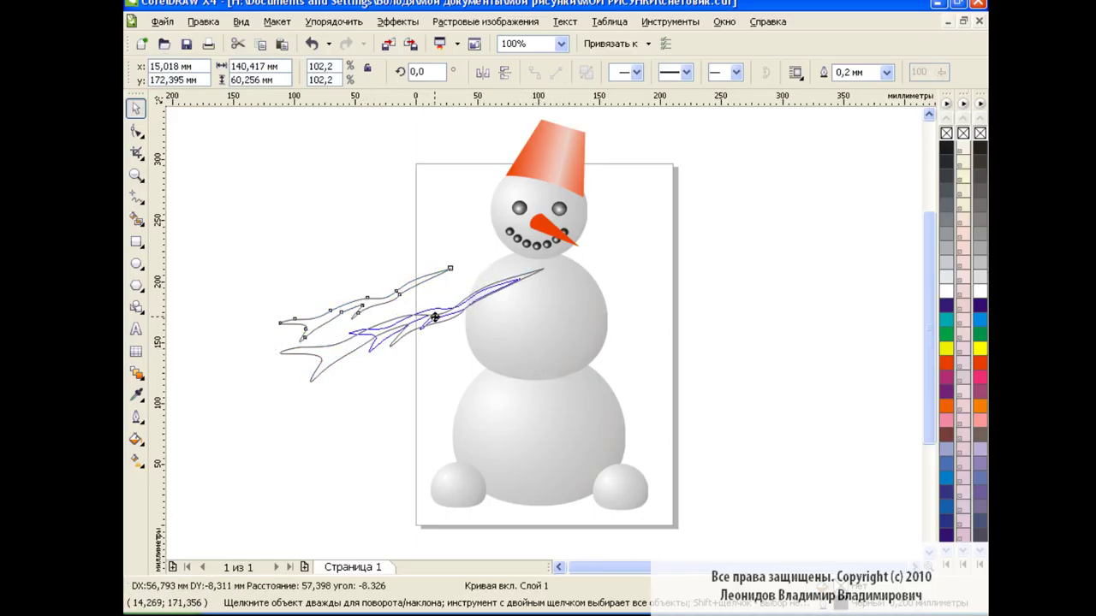
drag(501, 399, 493, 385)
drag(392, 352, 446, 313)
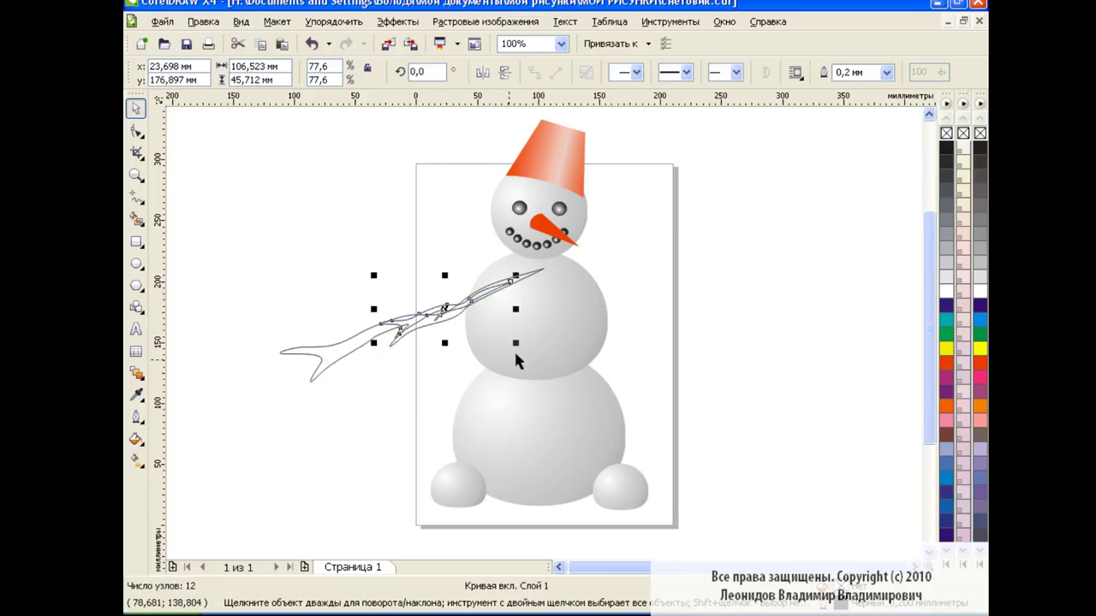
key(F10)
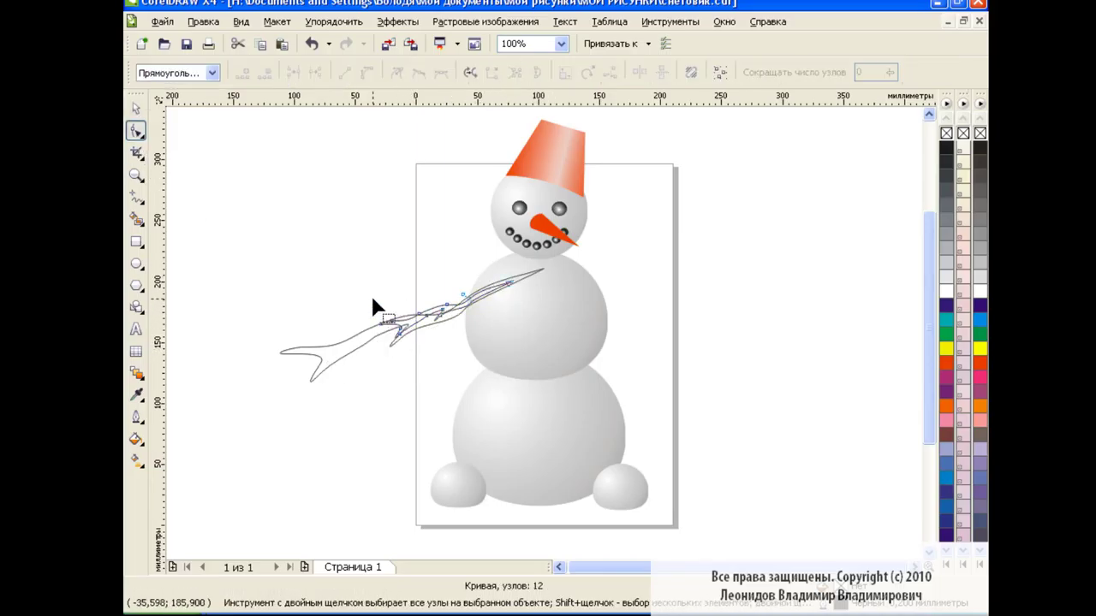
mouse_move(370, 293)
mouse_down()
mouse_move(445, 364)
mouse_move(372, 353)
mouse_move(323, 370)
mouse_up()
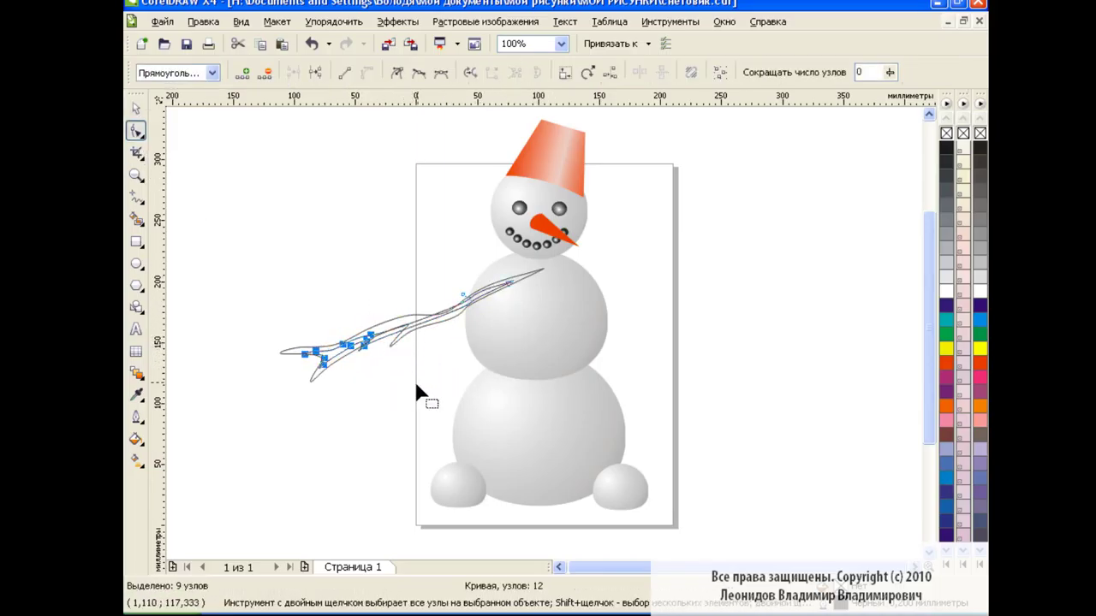
click(561, 44)
click(540, 164)
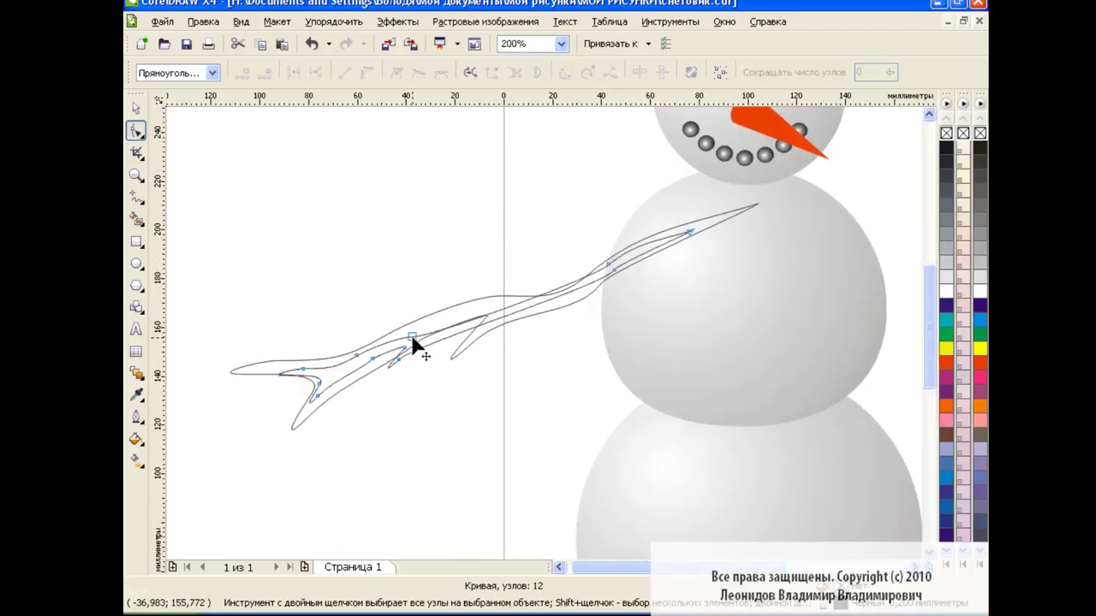
Refine the inner curve's nodes, delete a redundant node, and make the tip node a cusp.
mouse_move(592, 286)
mouse_down()
mouse_move(586, 306)
mouse_move(611, 258)
mouse_up()
drag(496, 329, 494, 312)
mouse_move(312, 389)
mouse_down()
mouse_move(277, 379)
mouse_move(307, 364)
mouse_up()
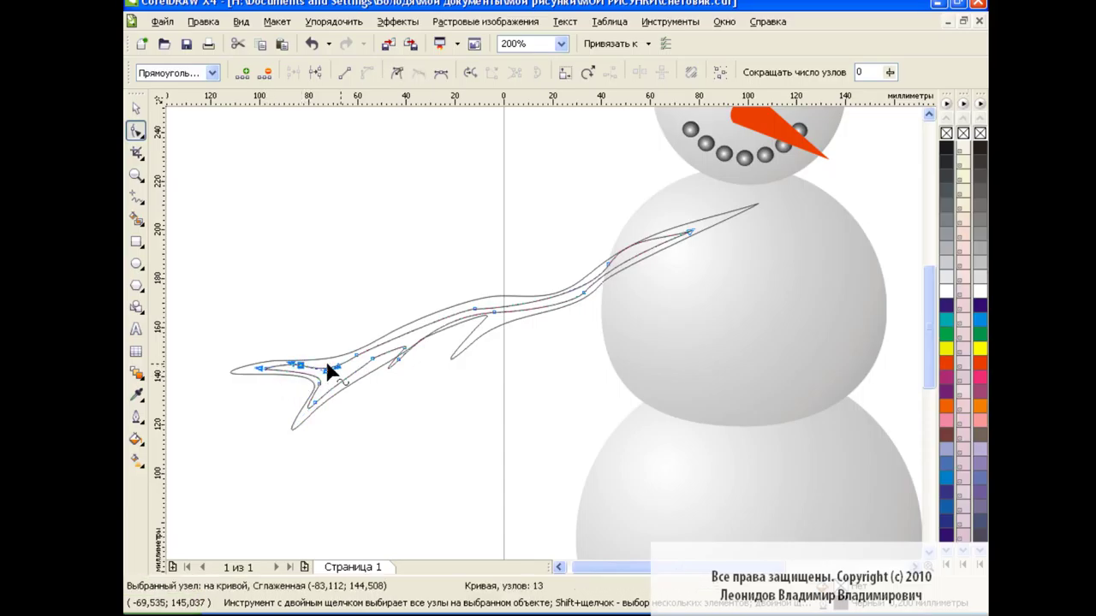
click(402, 353)
click(265, 72)
click(407, 345)
click(374, 360)
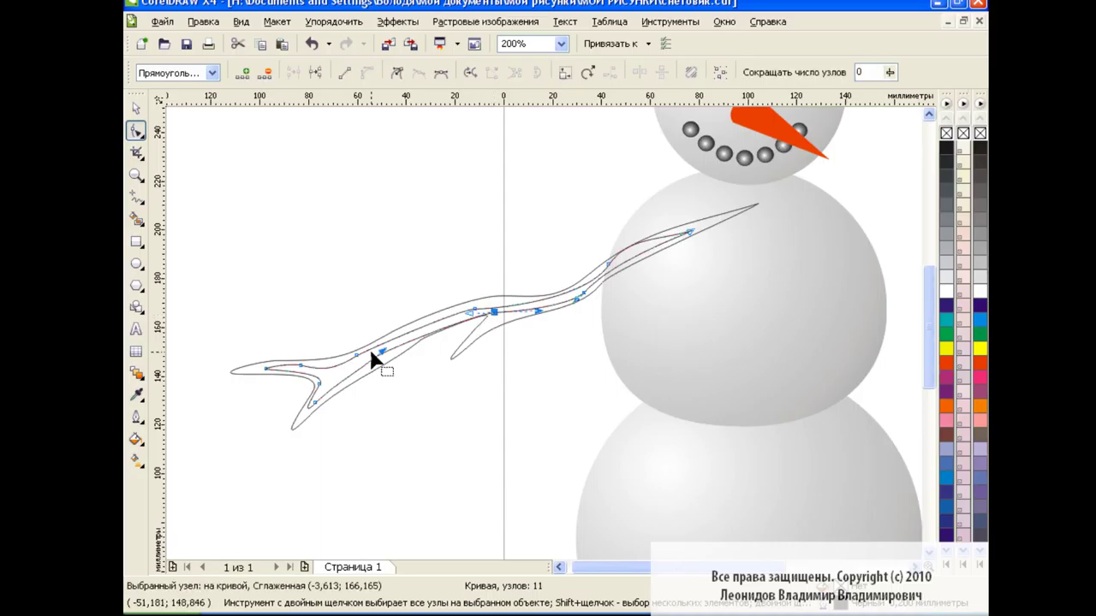
drag(379, 362, 418, 329)
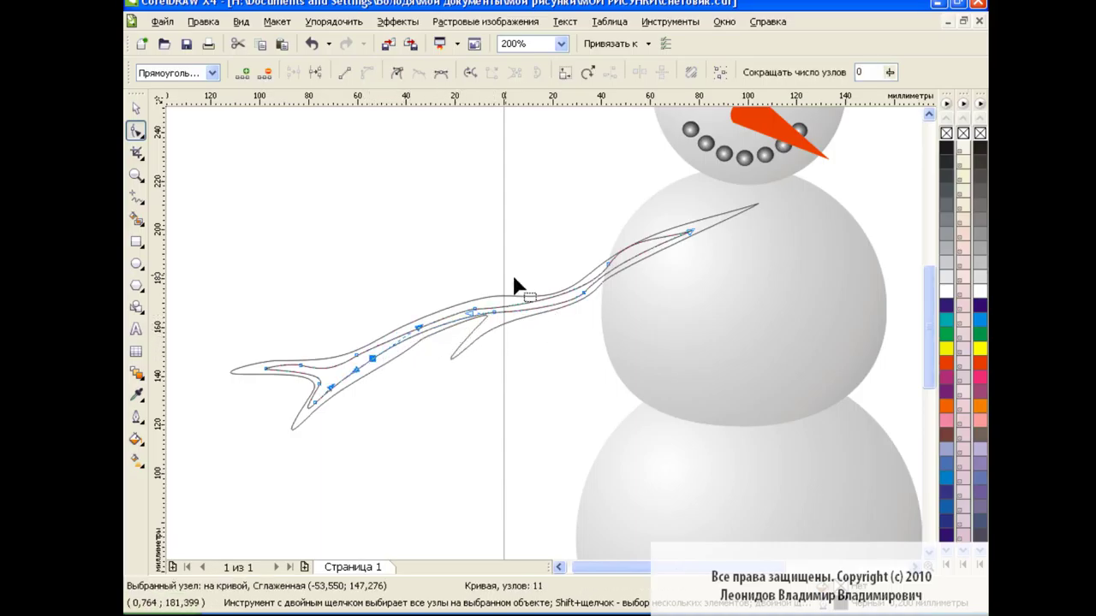
click(608, 264)
click(396, 73)
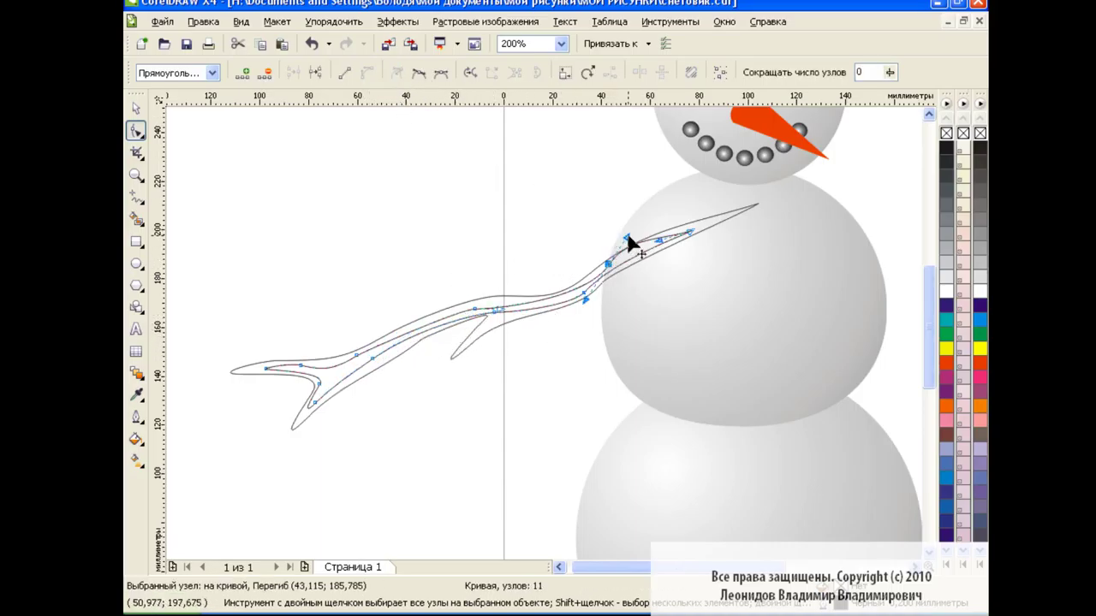
Fill the inner branch black and the outer branch dark brown, then group them.
key(space)
click(419, 257)
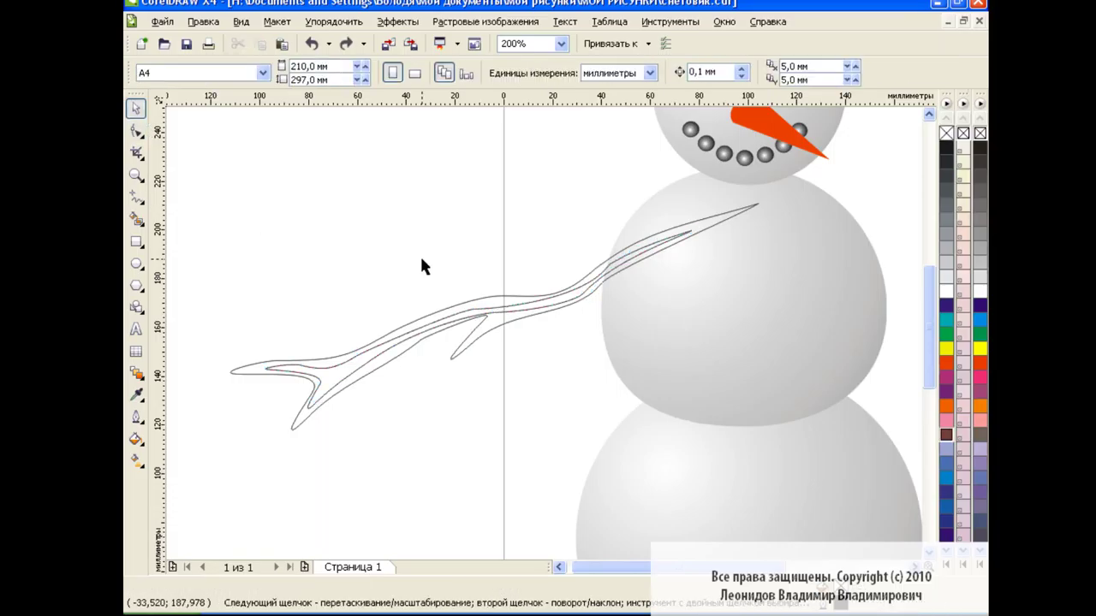
click(542, 305)
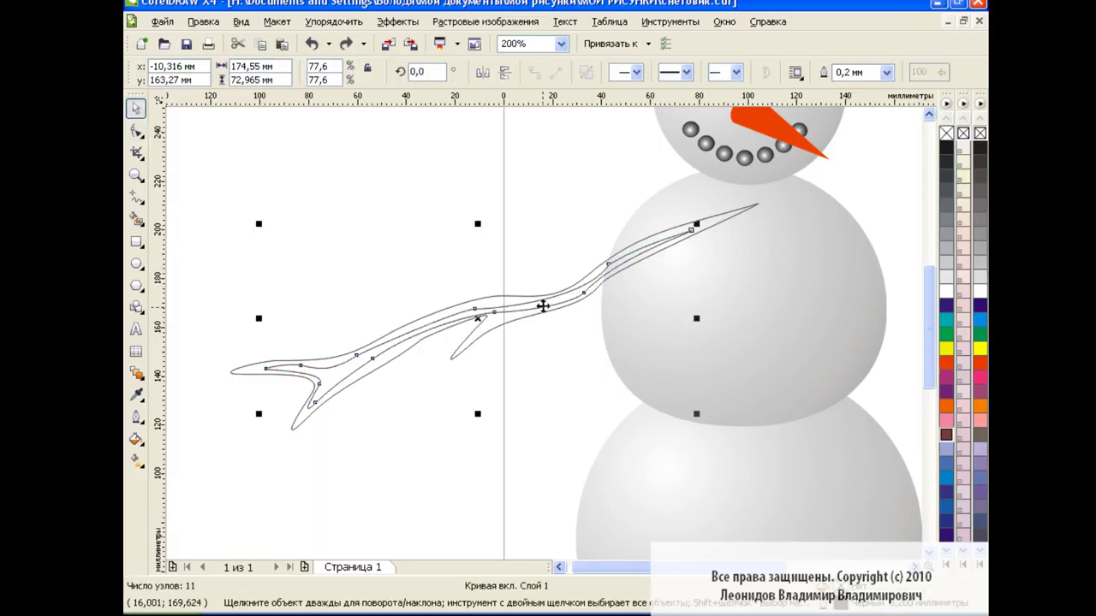
click(946, 147)
click(713, 220)
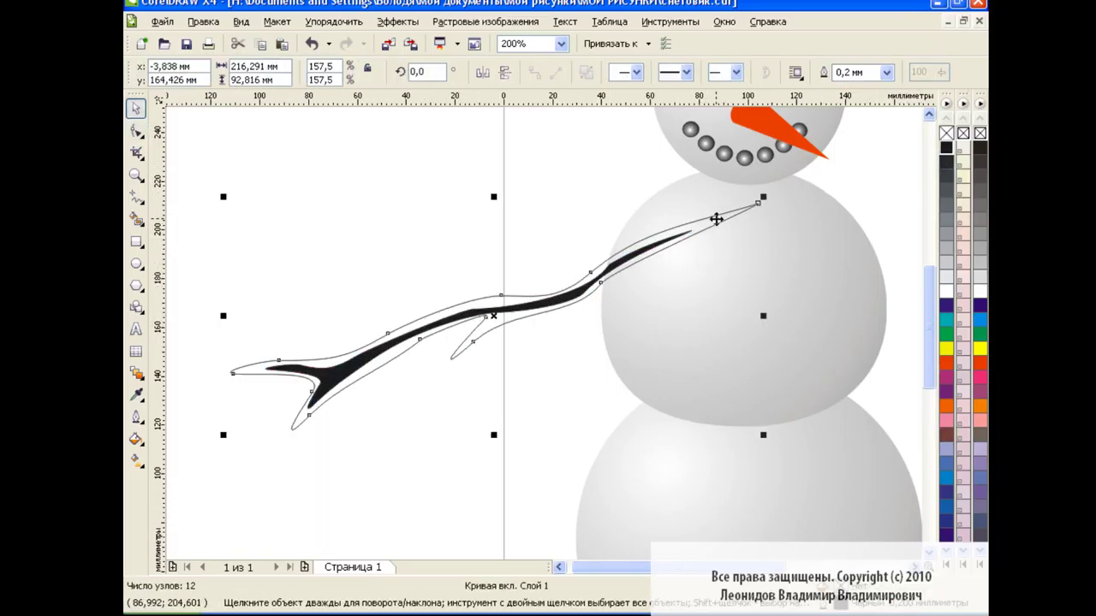
click(947, 439)
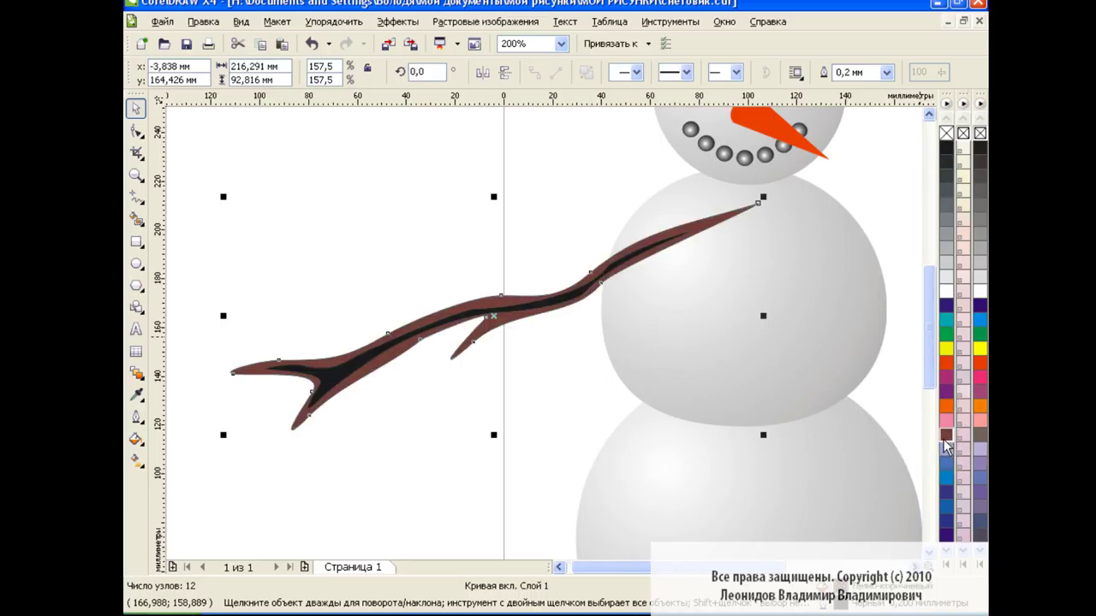
click(561, 43)
click(533, 148)
mouse_move(342, 237)
mouse_down()
mouse_move(666, 417)
mouse_move(514, 323)
mouse_up()
click(563, 74)
Rotate the branch arm to about 325 degrees and attach it to the middle snowball.
click(506, 281)
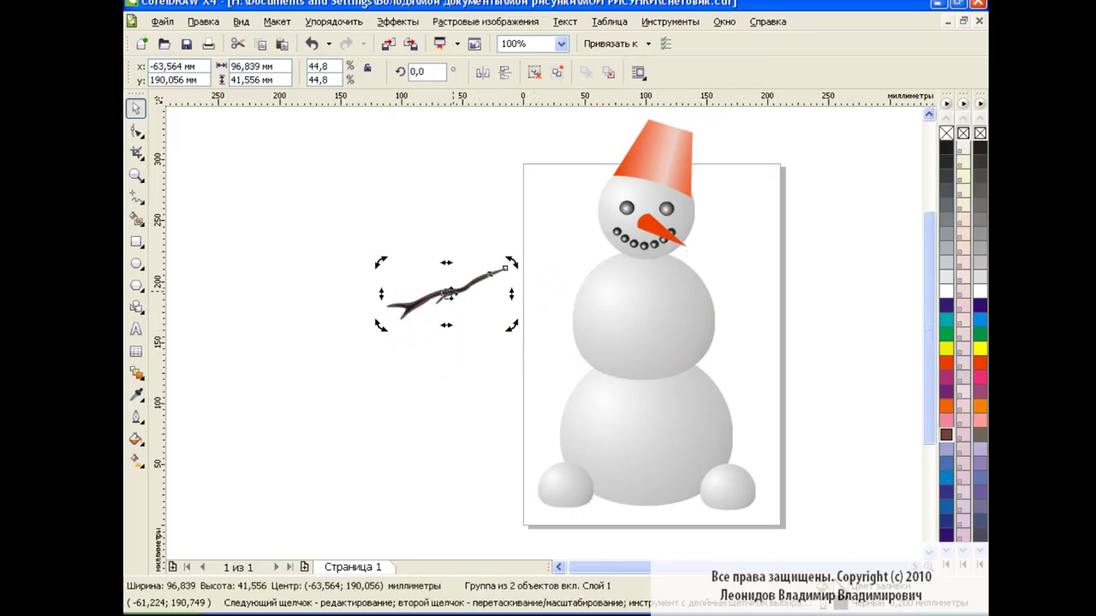
drag(510, 262, 512, 306)
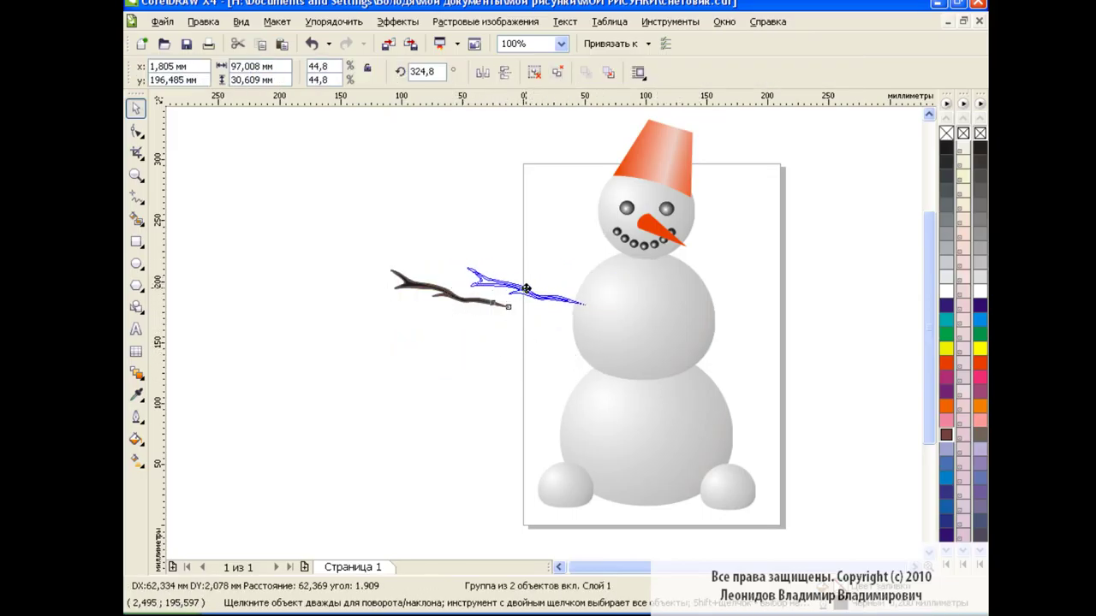
drag(451, 290, 527, 295)
click(787, 314)
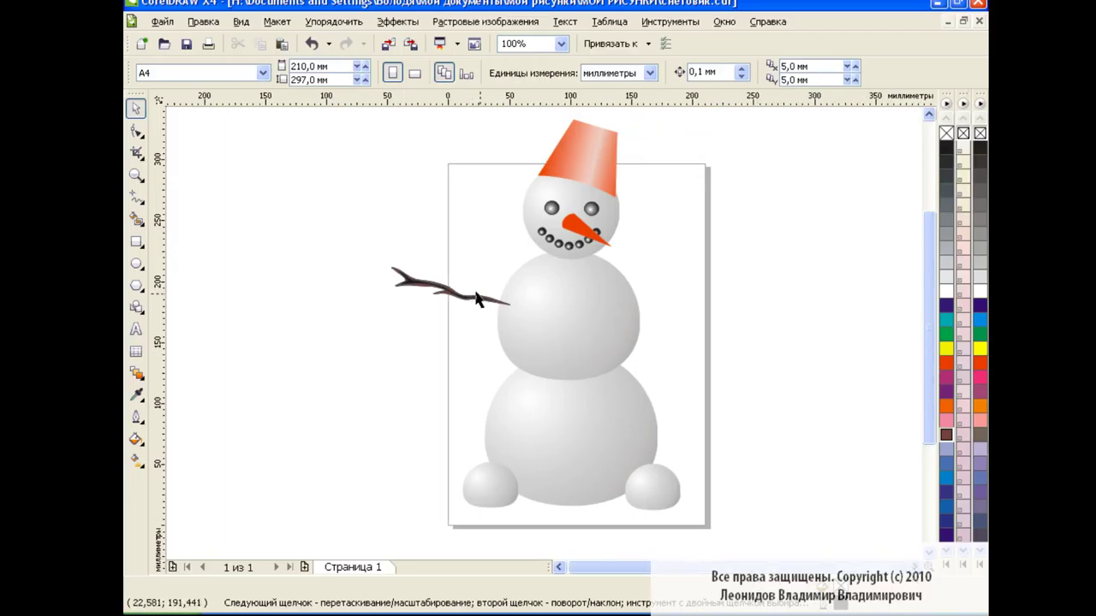
Duplicate the arm, mirror it horizontally, and move the copy to the snowman's right side.
click(452, 293)
click(261, 45)
click(282, 44)
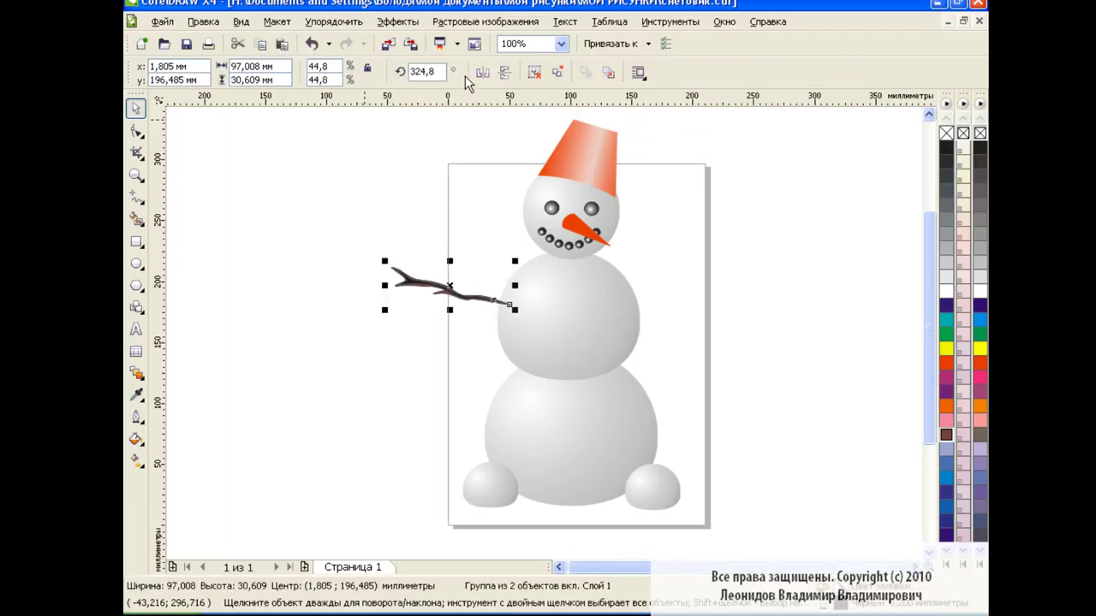
click(482, 72)
drag(451, 291, 681, 291)
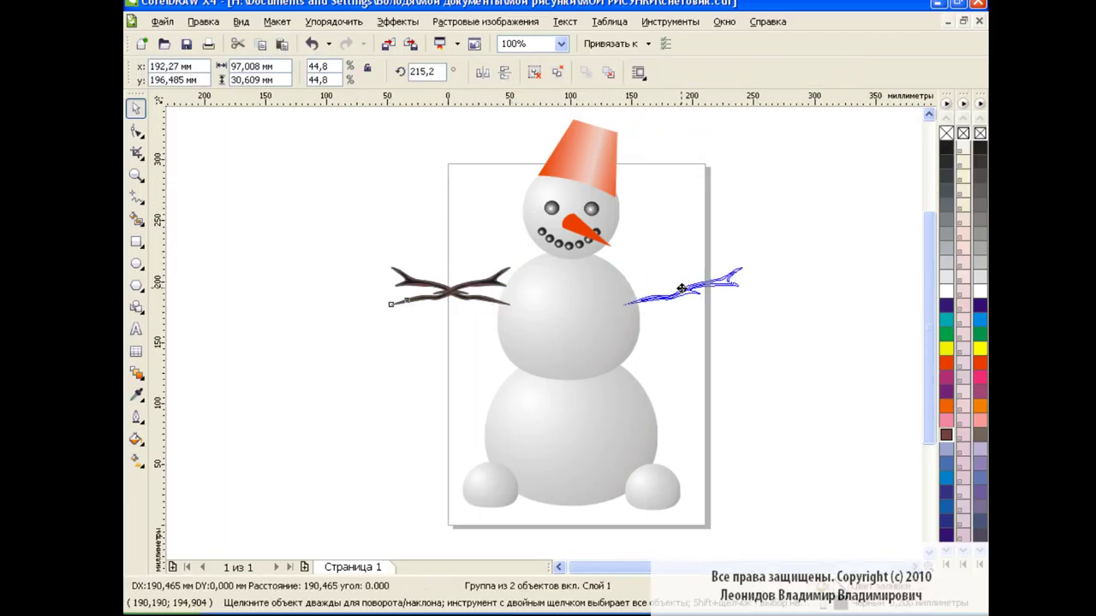
click(790, 295)
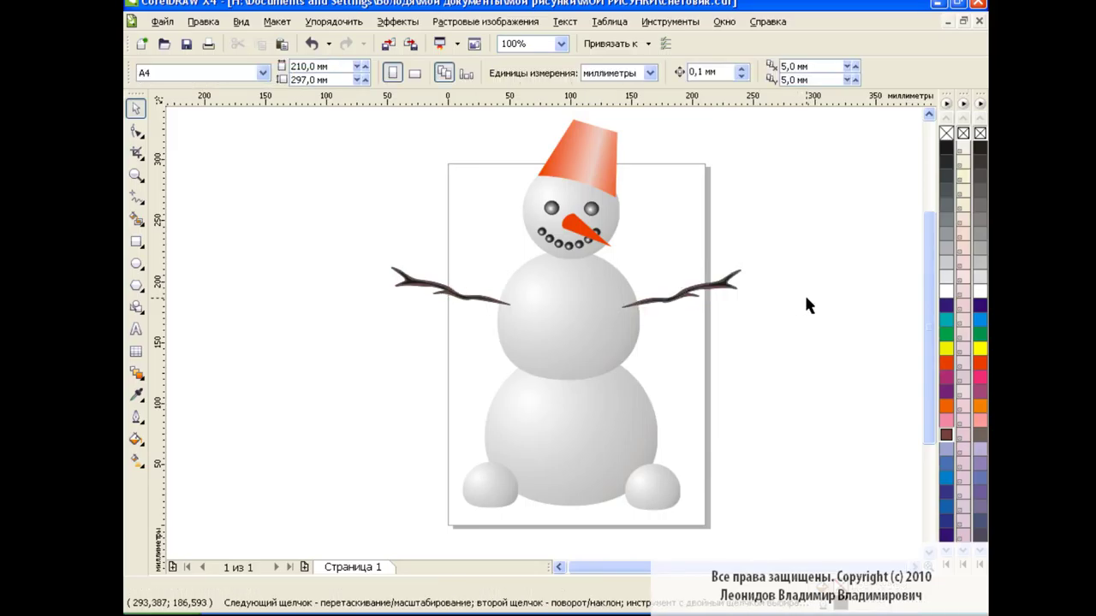
Rotate the right arm to angle upward and nudge it slightly down.
click(710, 291)
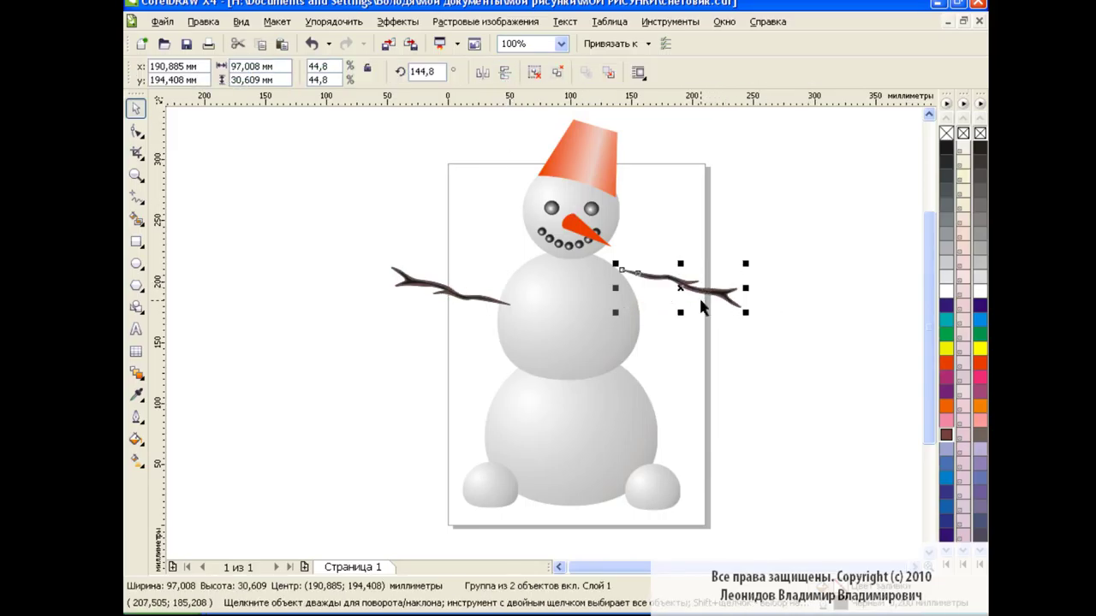
click(699, 291)
drag(745, 263, 606, 303)
click(703, 292)
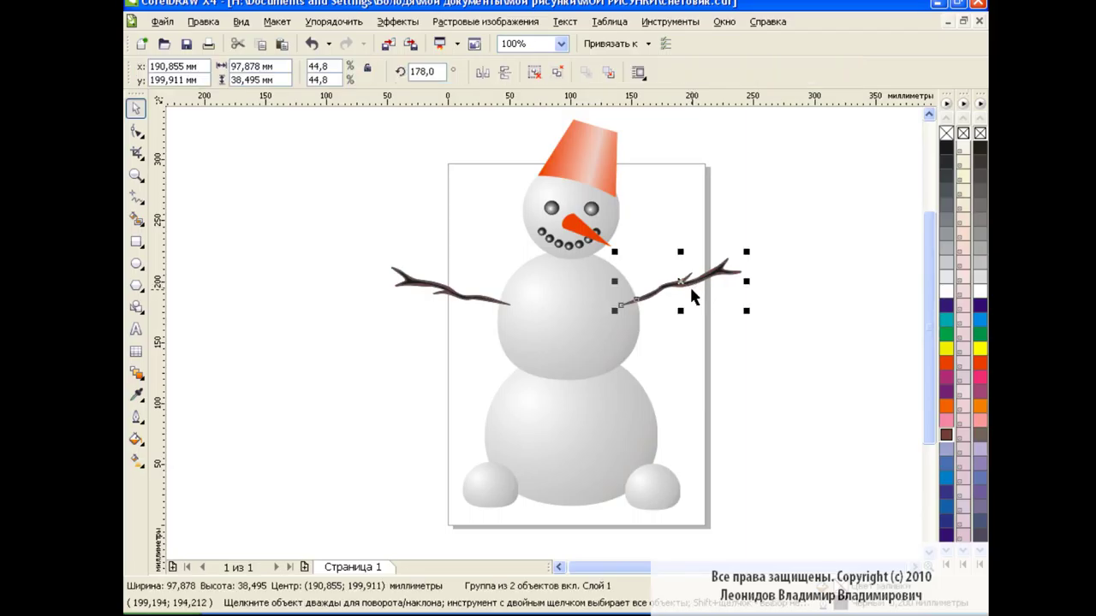
drag(692, 296, 691, 299)
click(792, 295)
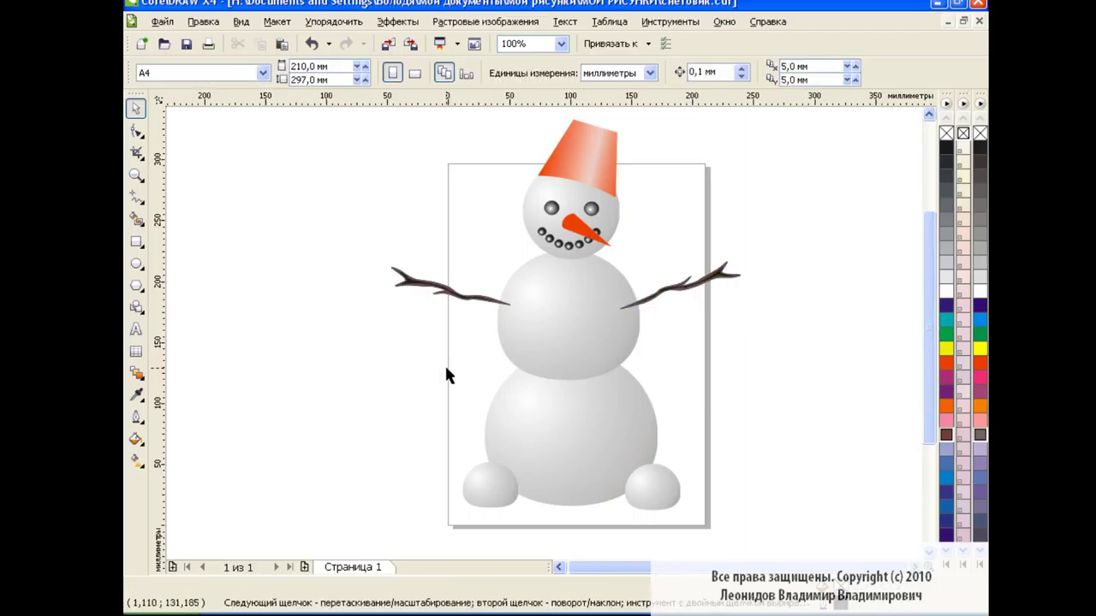
Draw a thin tall black stick left of the page and tilt it slightly.
click(136, 241)
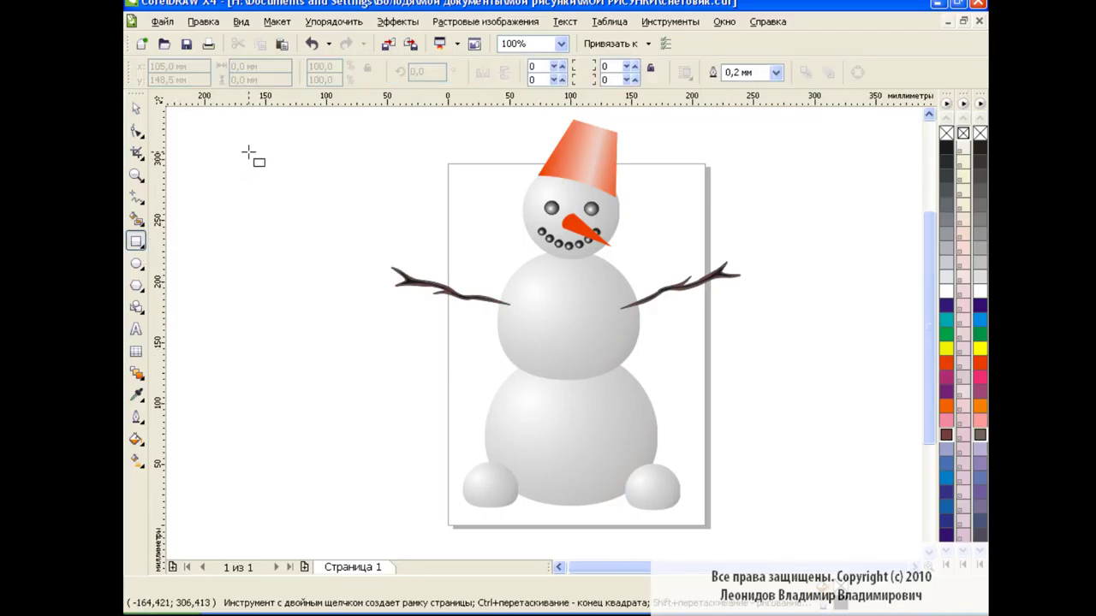
mouse_move(241, 134)
mouse_down()
mouse_move(248, 297)
mouse_move(243, 266)
mouse_up()
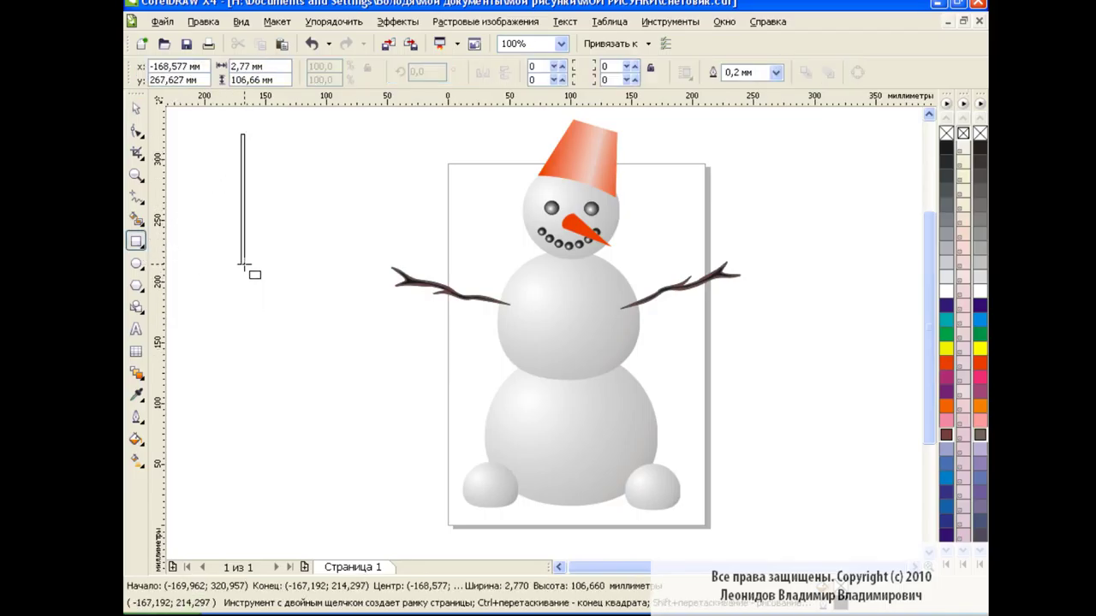
drag(243, 266, 243, 267)
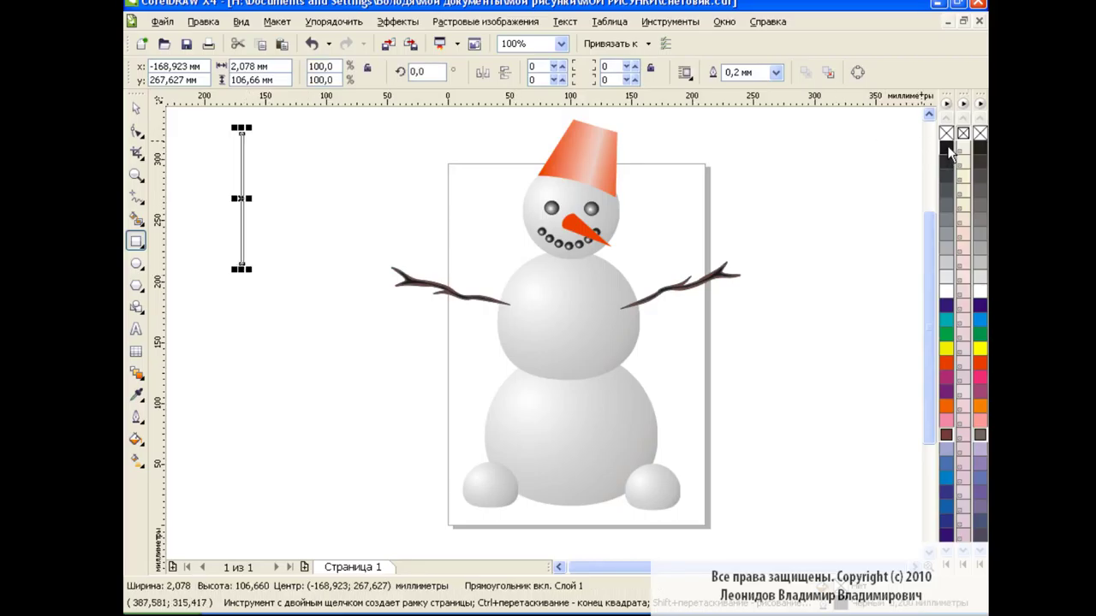
click(243, 199)
mouse_move(250, 128)
mouse_down()
mouse_move(268, 152)
mouse_move(244, 123)
mouse_up()
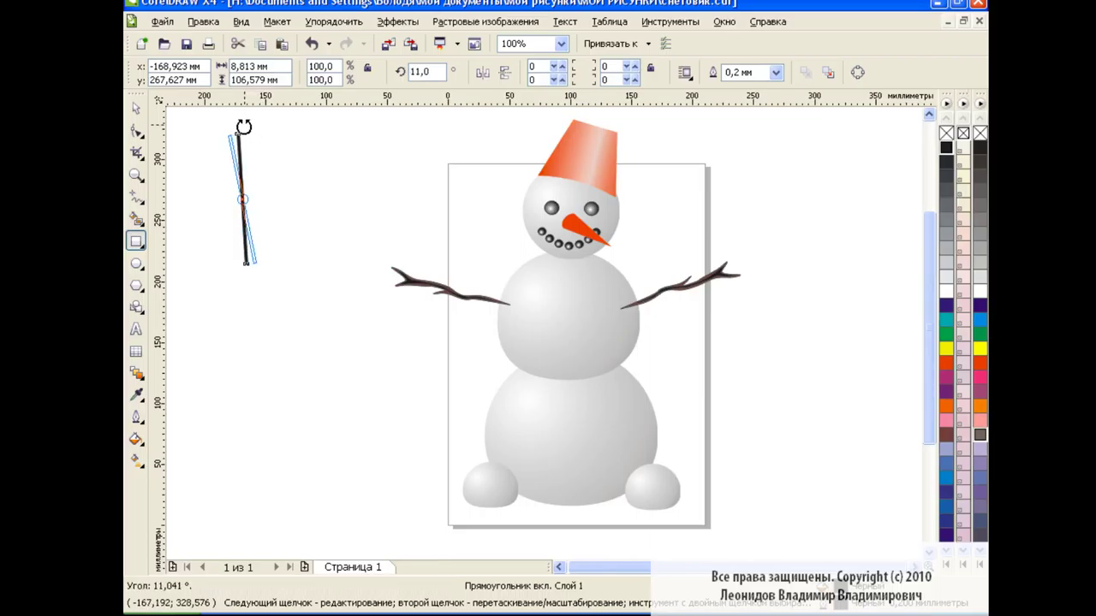
key(space)
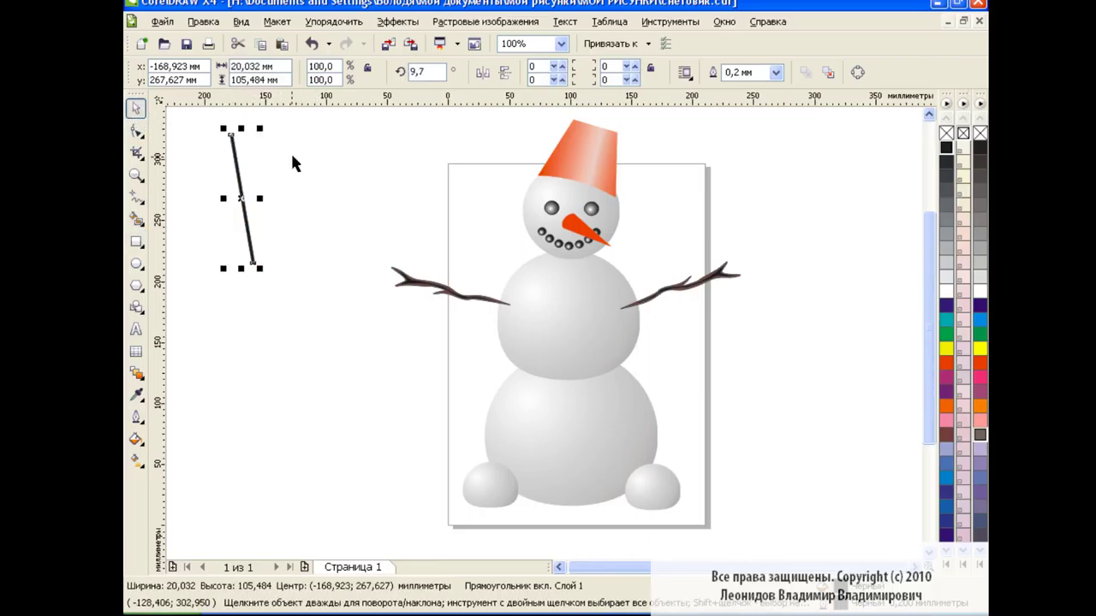
Mirror a copy of the stick horizontally and shift it so the two cross in an X.
click(482, 74)
drag(246, 208, 259, 208)
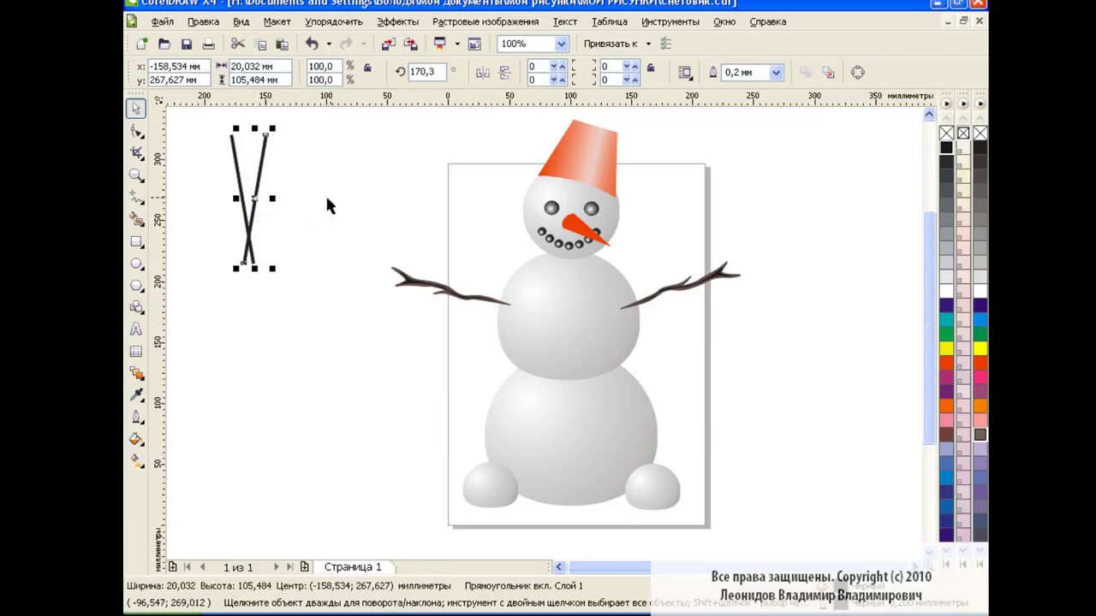
click(137, 374)
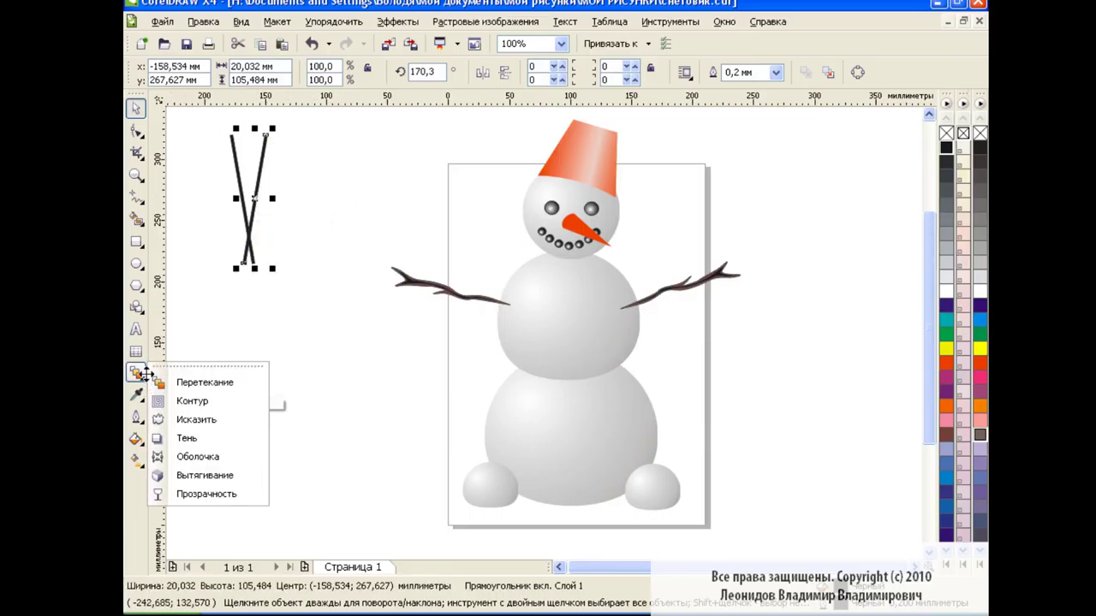
Blend the two crossed sticks together with 6 blend steps.
click(196, 382)
drag(236, 172, 258, 183)
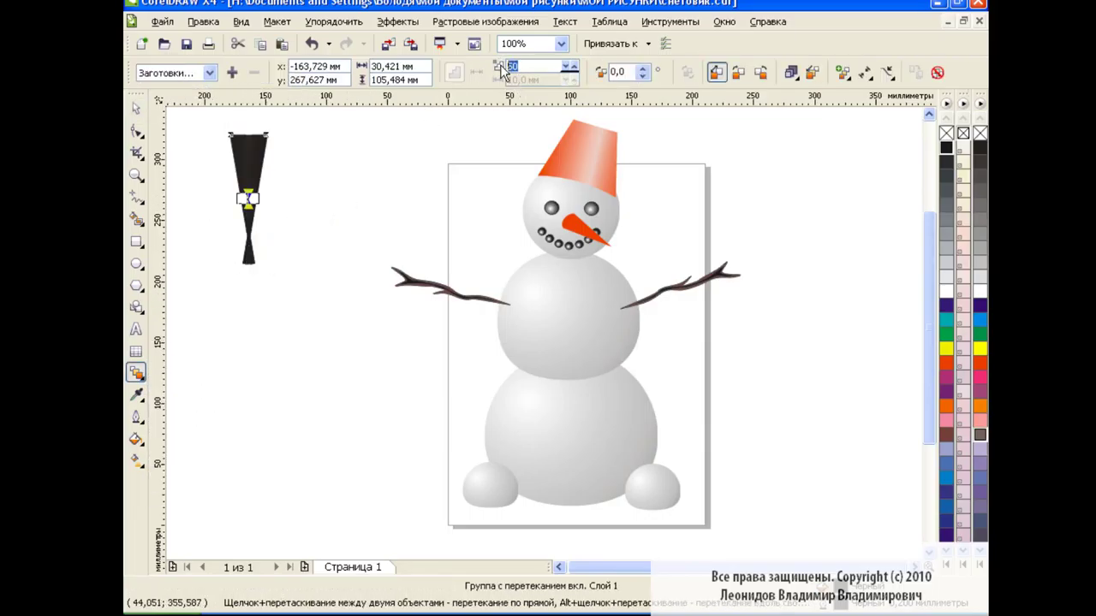
text(6)
key(Return)
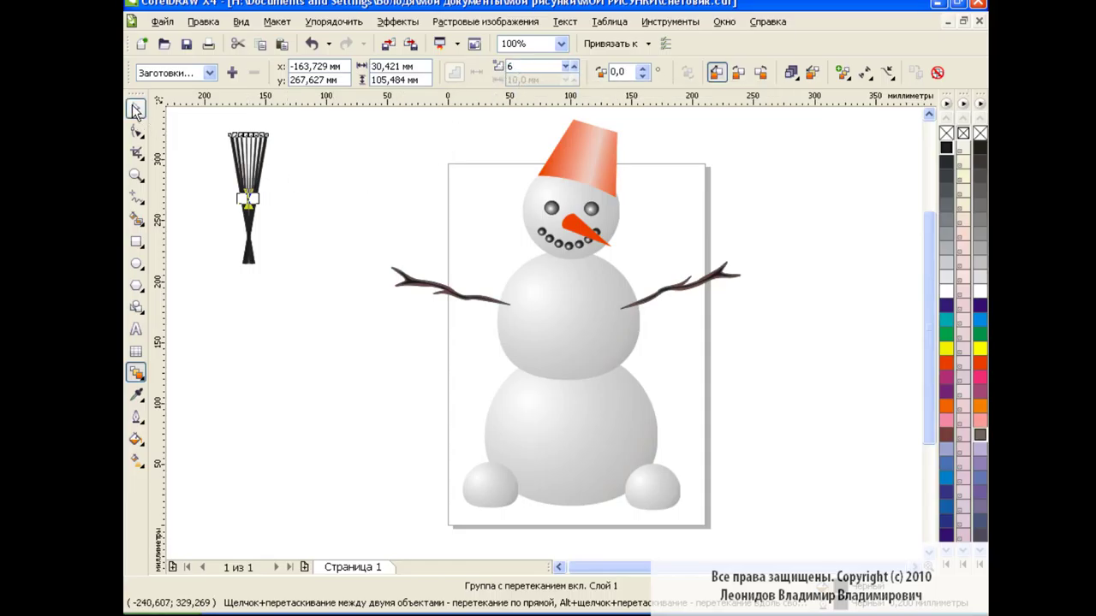
Break the blend apart and ungroup all, leaving separate bristle strokes.
click(137, 110)
click(348, 195)
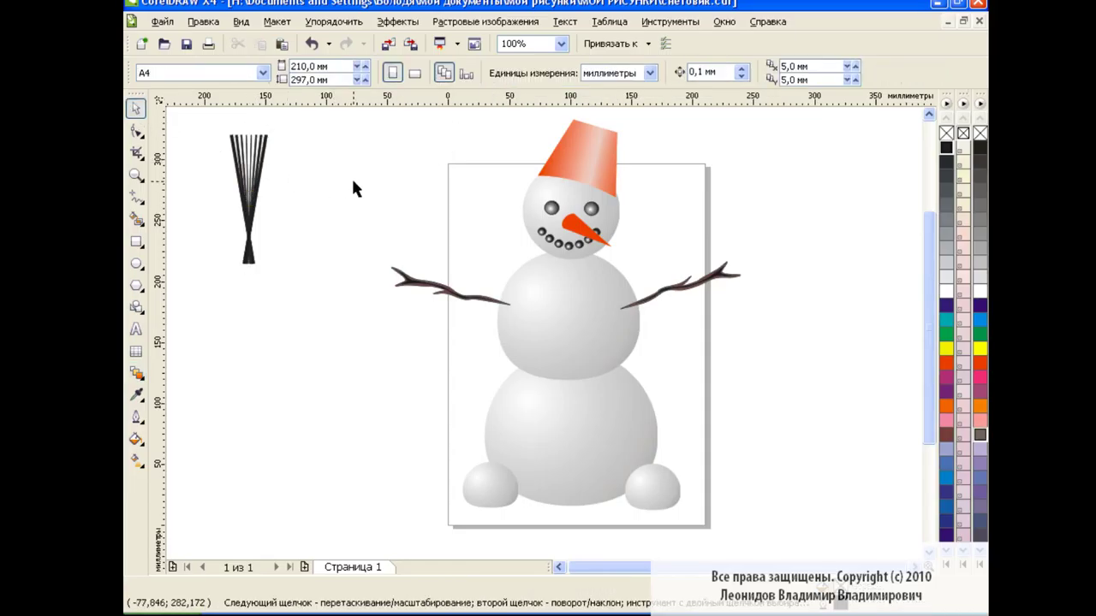
drag(207, 121, 302, 278)
click(338, 24)
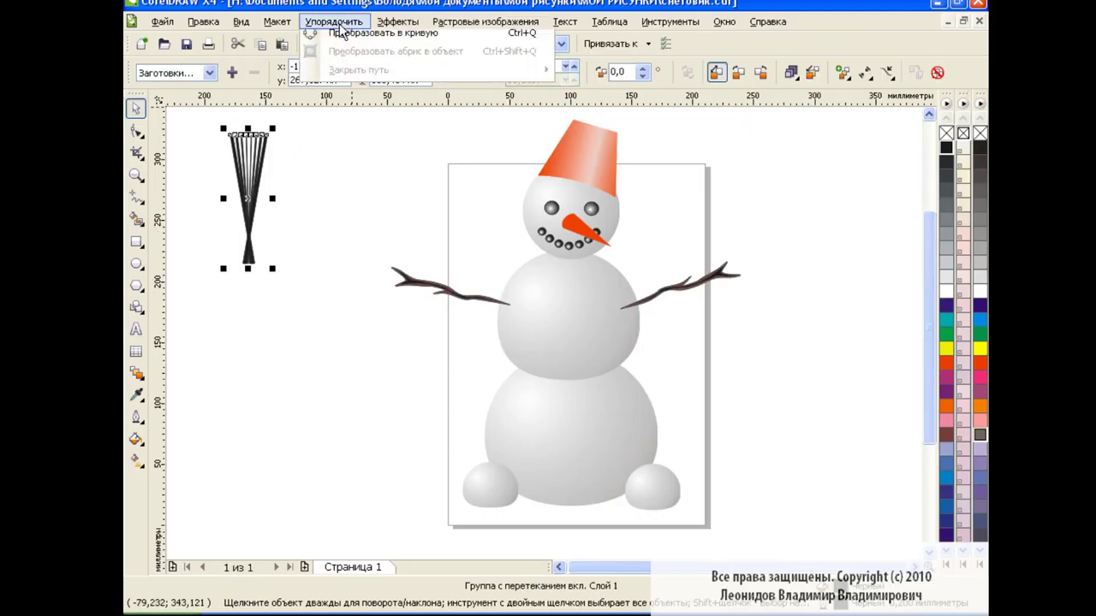
click(397, 208)
click(248, 159)
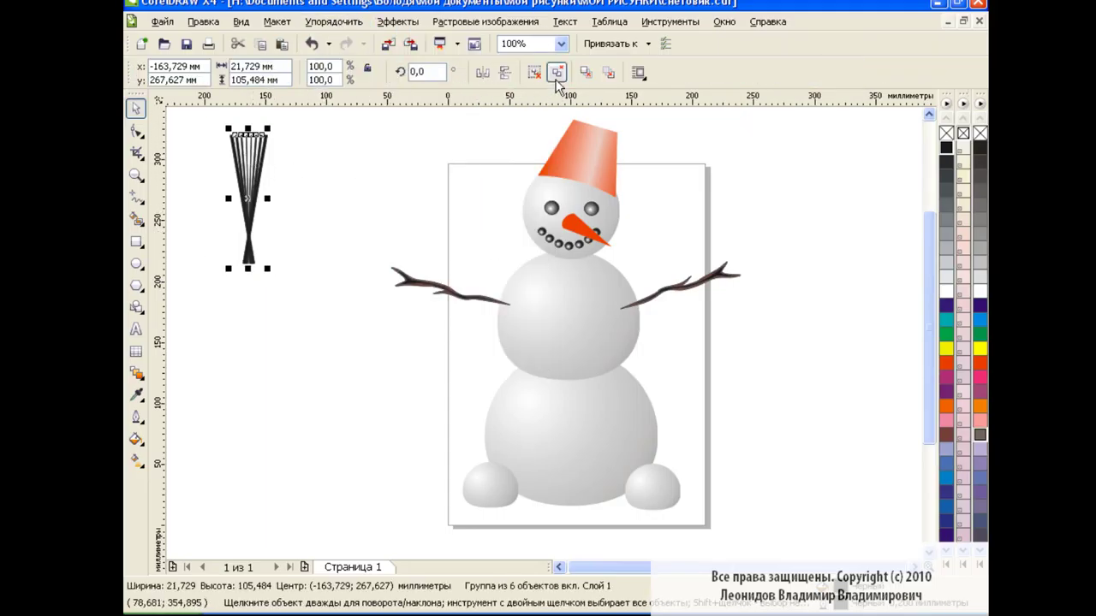
click(557, 72)
click(353, 181)
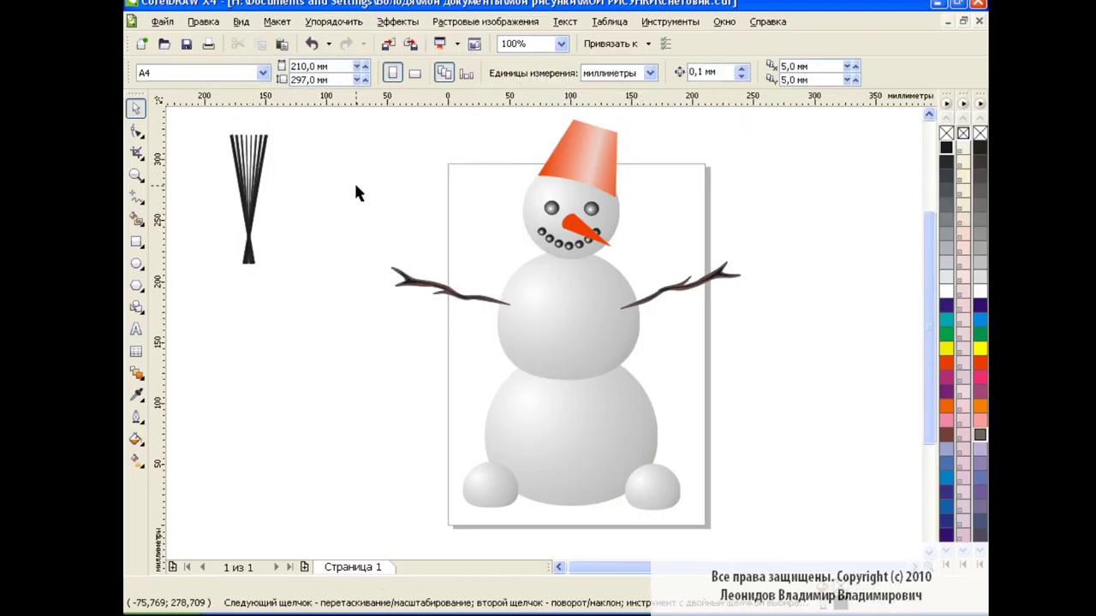
Reshape and adjust individual bristle strokes at the top of the broom head.
click(137, 131)
click(260, 150)
key(space)
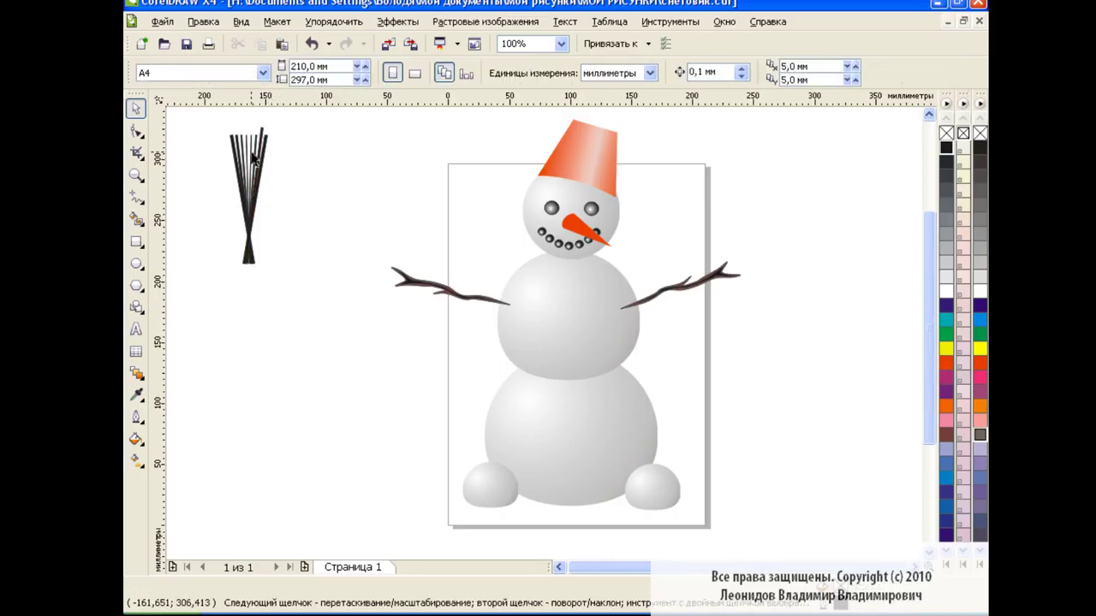
click(253, 148)
click(300, 145)
click(250, 137)
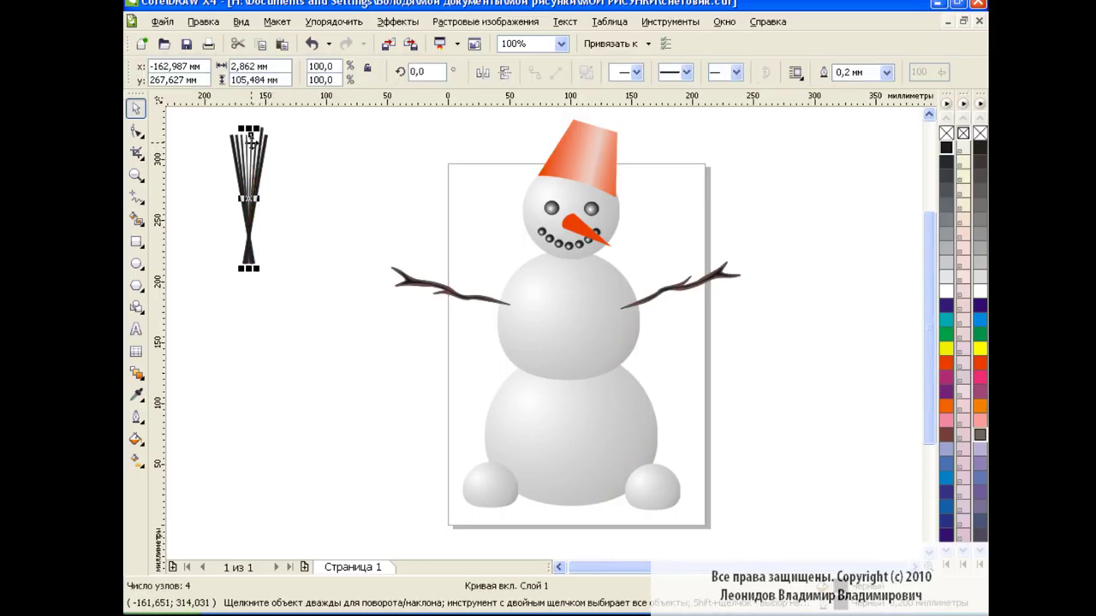
click(301, 166)
Lengthen a tilted bristle stroke to fill out the broom head.
click(244, 129)
click(278, 159)
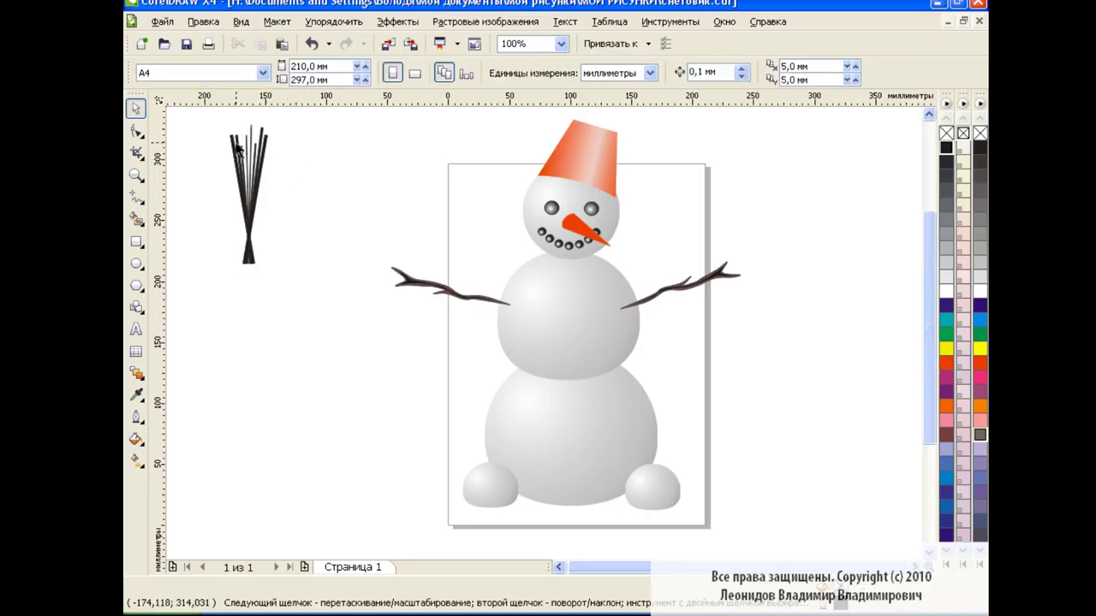
click(235, 146)
mouse_move(239, 130)
mouse_down()
mouse_move(239, 120)
mouse_move(301, 293)
mouse_up()
click(334, 154)
click(310, 237)
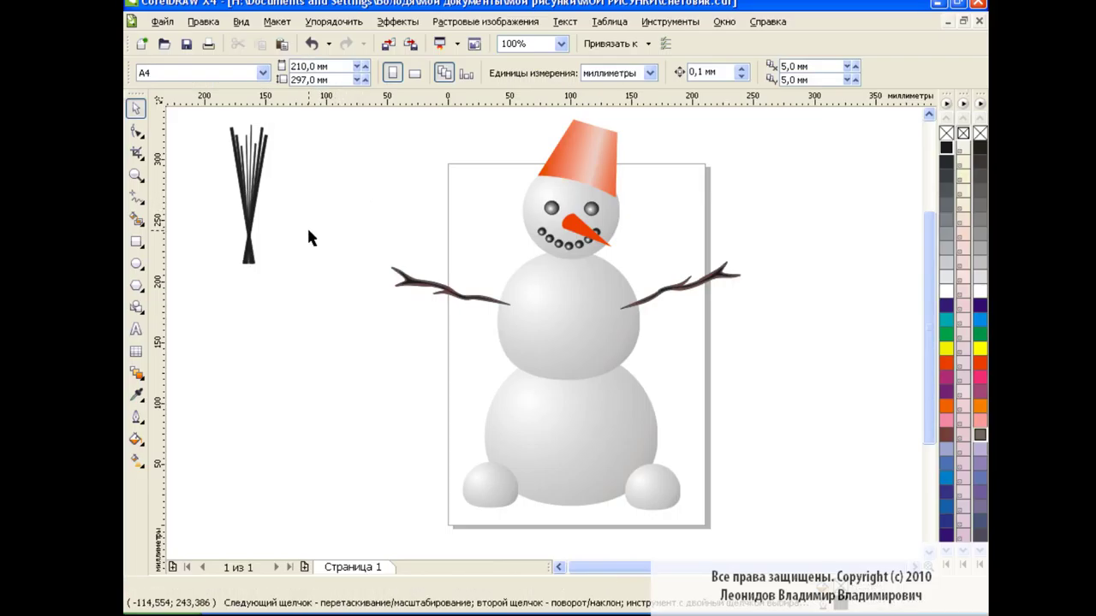
key(F6)
Add a tall dark brown handle behind the bristles and group it with them into one broom.
drag(263, 234, 269, 533)
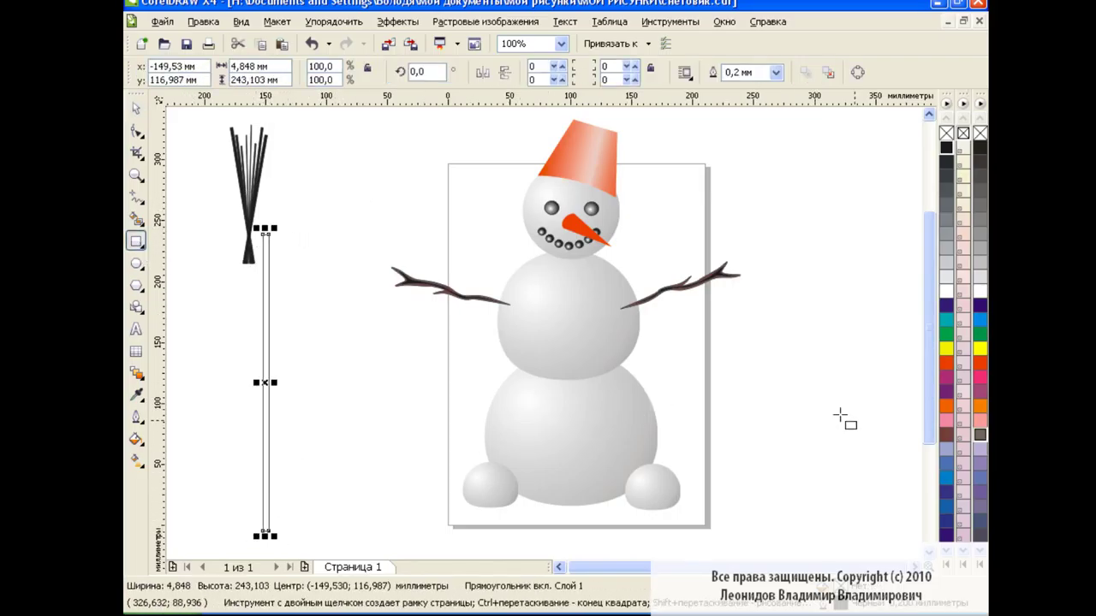
click(948, 440)
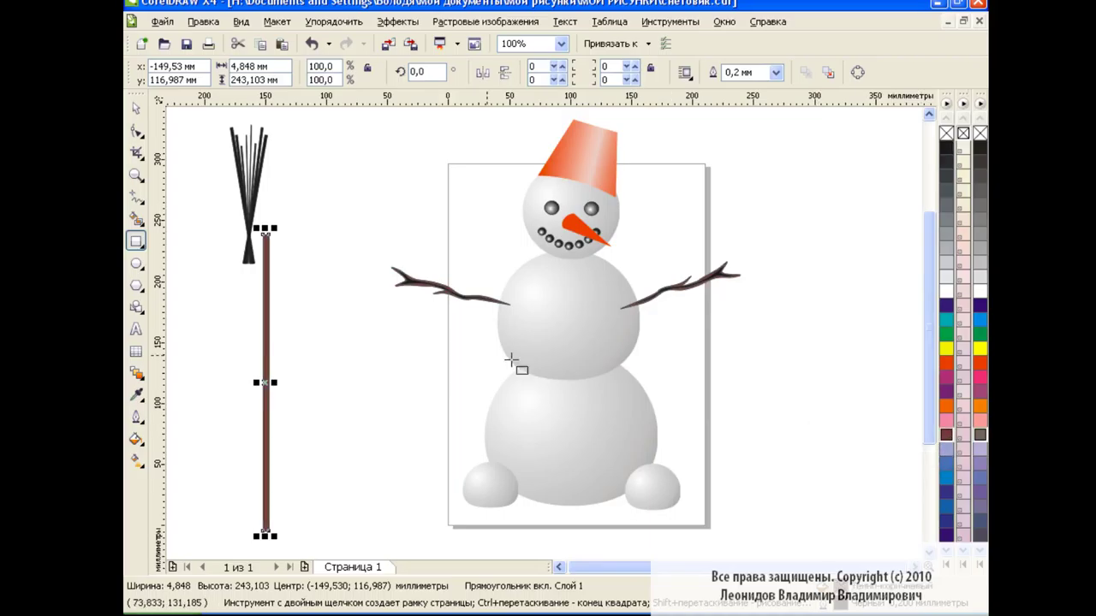
drag(267, 384, 248, 377)
key(ctrl+Page_Down)
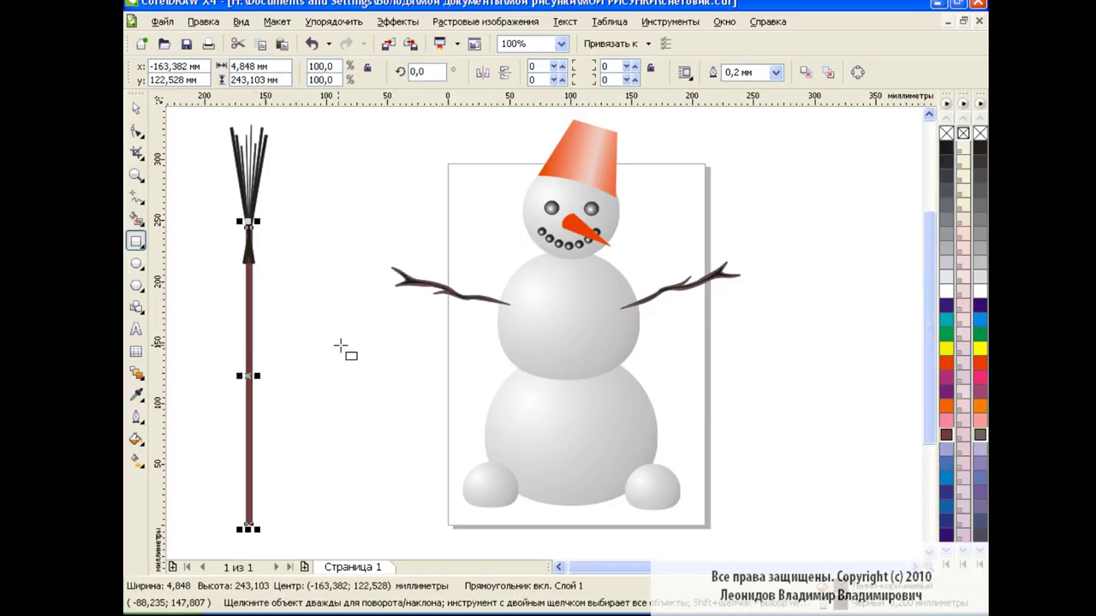
key(space)
click(328, 254)
drag(205, 140, 315, 529)
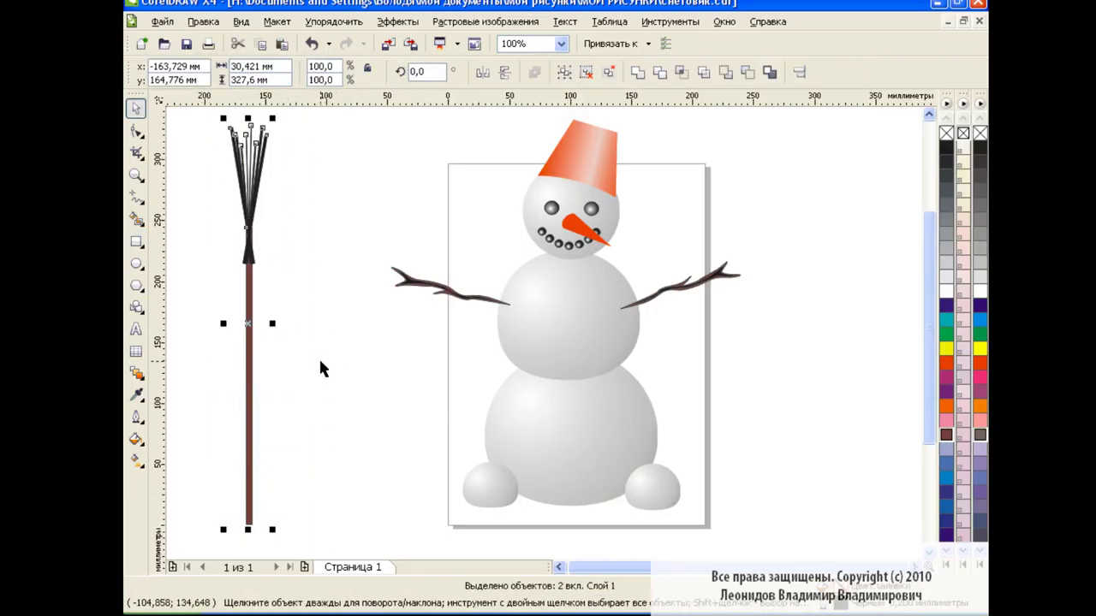
click(564, 72)
Move the broom beside the snowman and tilt it so the handle crosses the left arm.
drag(247, 323, 398, 316)
click(399, 316)
drag(428, 534, 471, 499)
click(399, 324)
drag(399, 324, 406, 322)
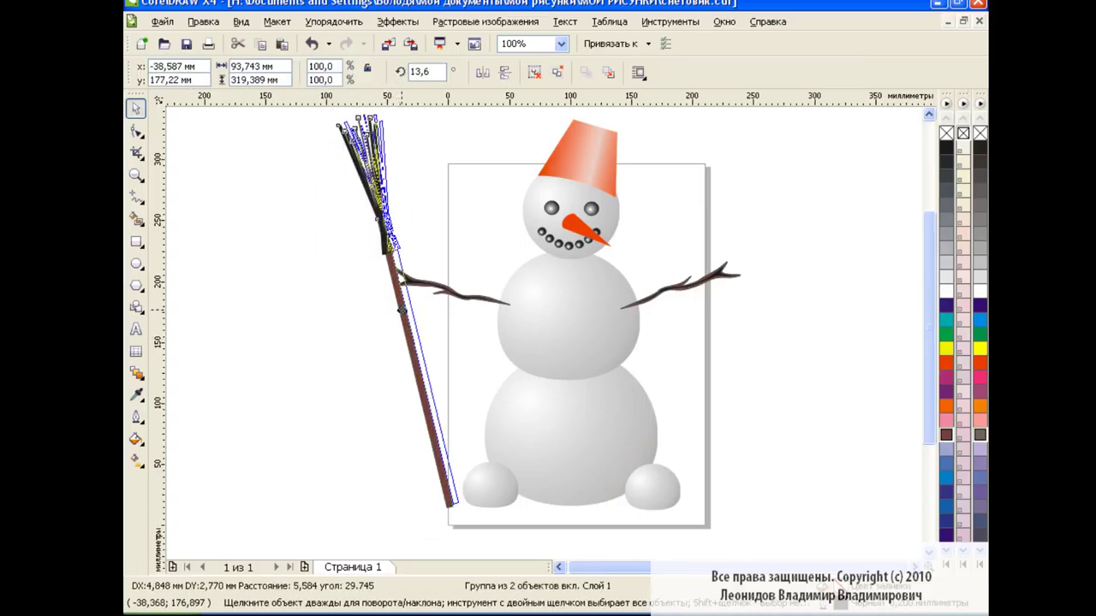
click(312, 313)
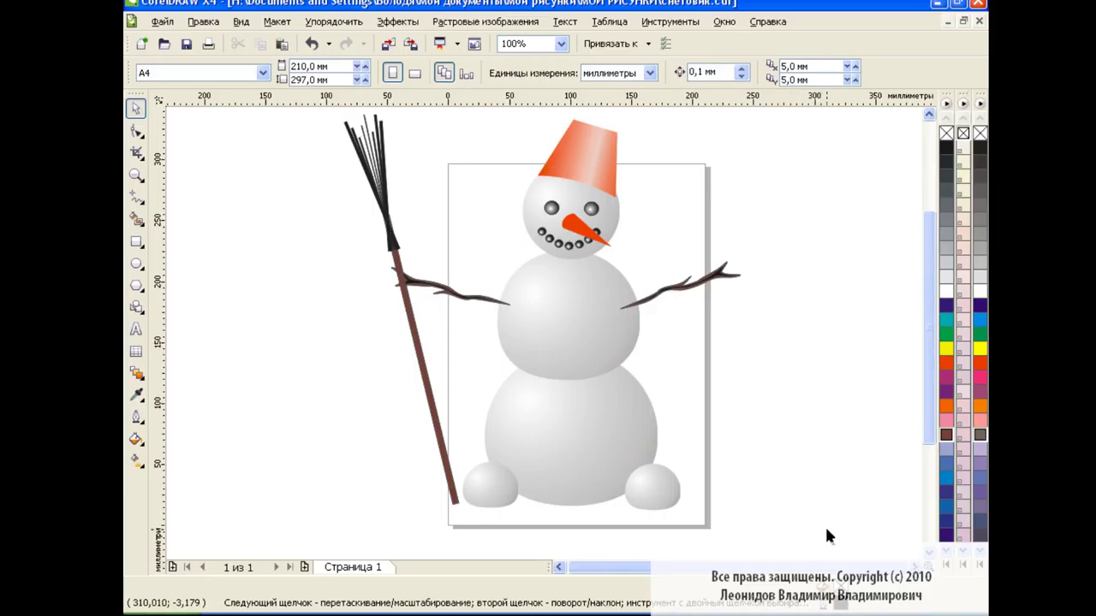